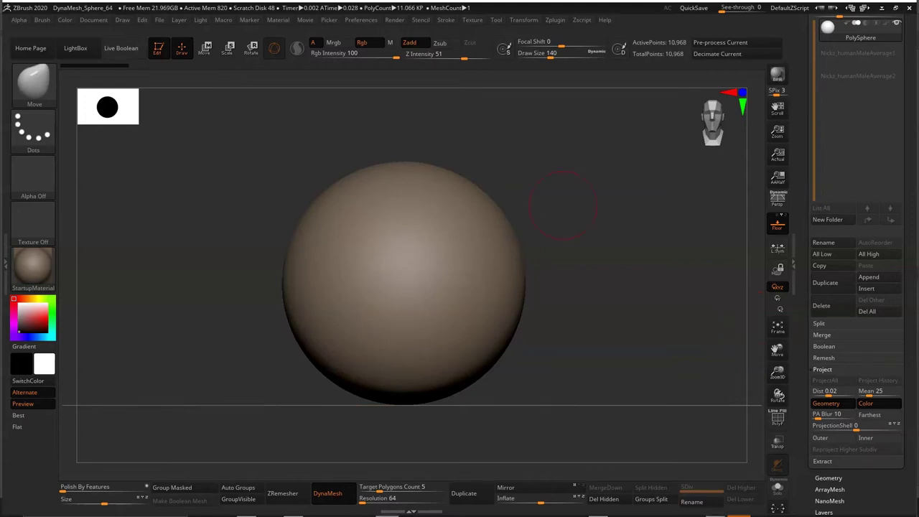
# Bring up LightBox on the Project tab, showing the HeadPlanes male and female project thumbnails.
pyautogui.press('super')
pyautogui.press('super')
pyautogui.moveTo(589, 232)
pyautogui.keyDown('alt'); pyautogui.mouseDown()
pyautogui.moveTo(571, 246)
pyautogui.moveTo(556, 225)
pyautogui.mouseUp(); pyautogui.keyUp('alt')
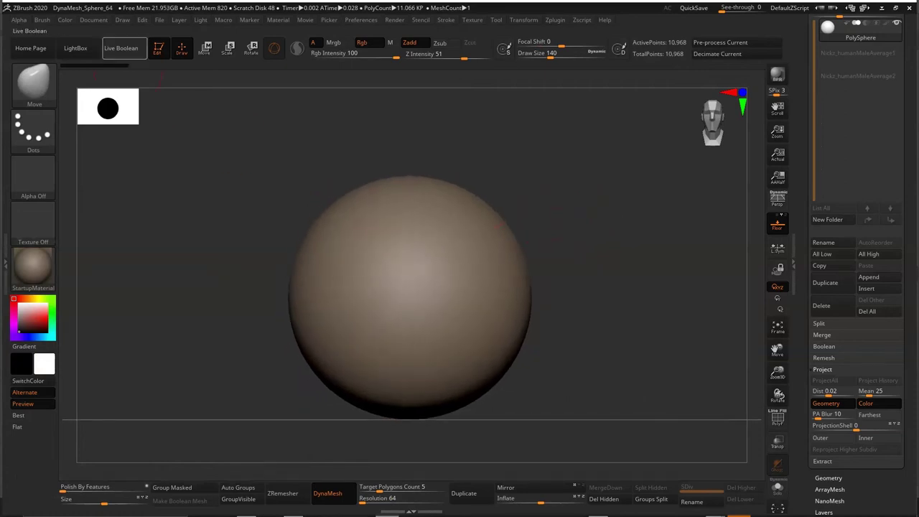
pyautogui.click(75, 48)
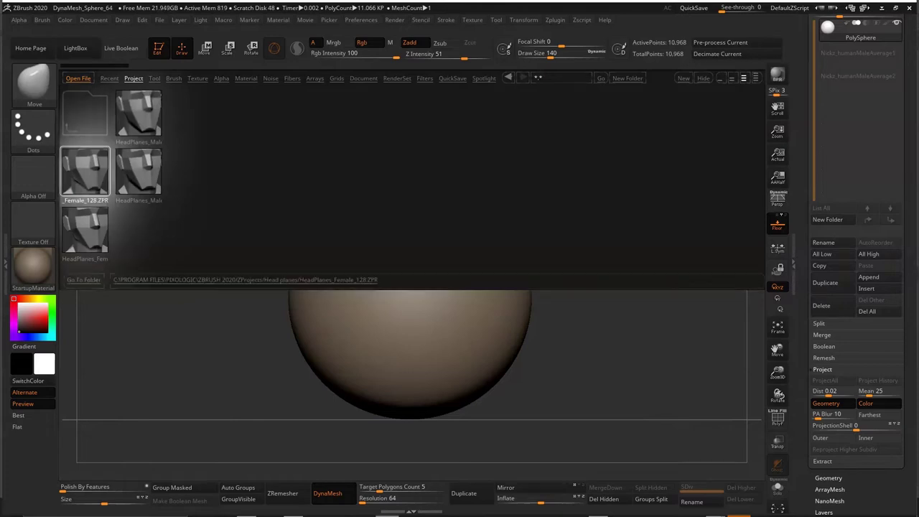
# Load HeadPlanes_Female_256 without saving the sphere and apply StartupMaterial to the head.
pyautogui.doubleClick(85, 230)
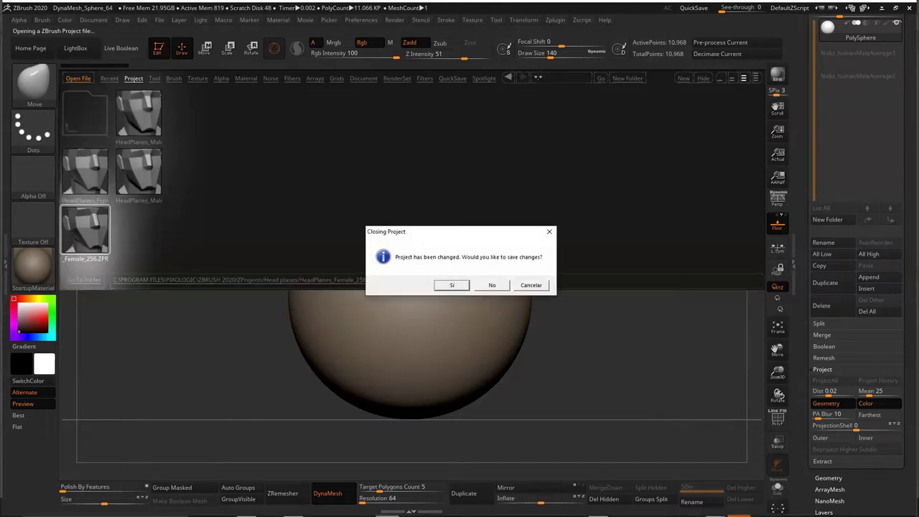
pyautogui.click(482, 285)
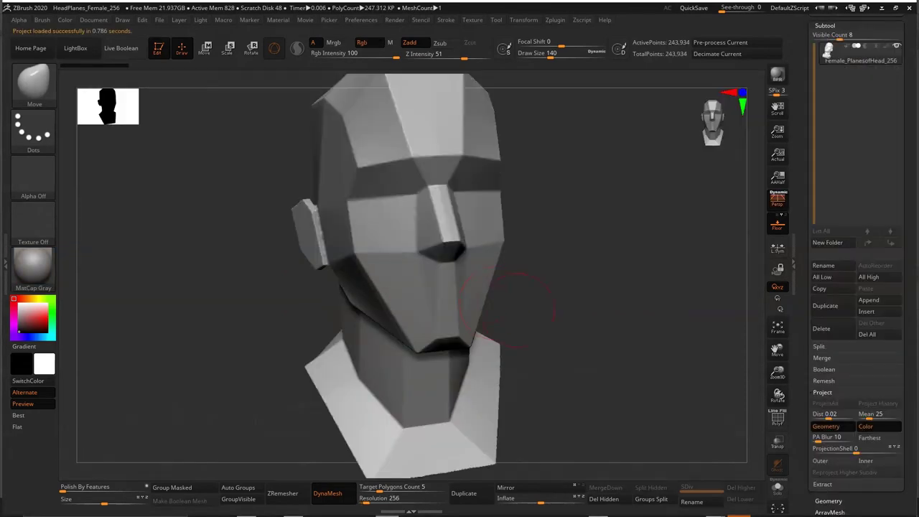
pyautogui.moveTo(506, 309)
pyautogui.mouseDown()
pyautogui.moveTo(467, 309)
pyautogui.moveTo(474, 316)
pyautogui.mouseUp()
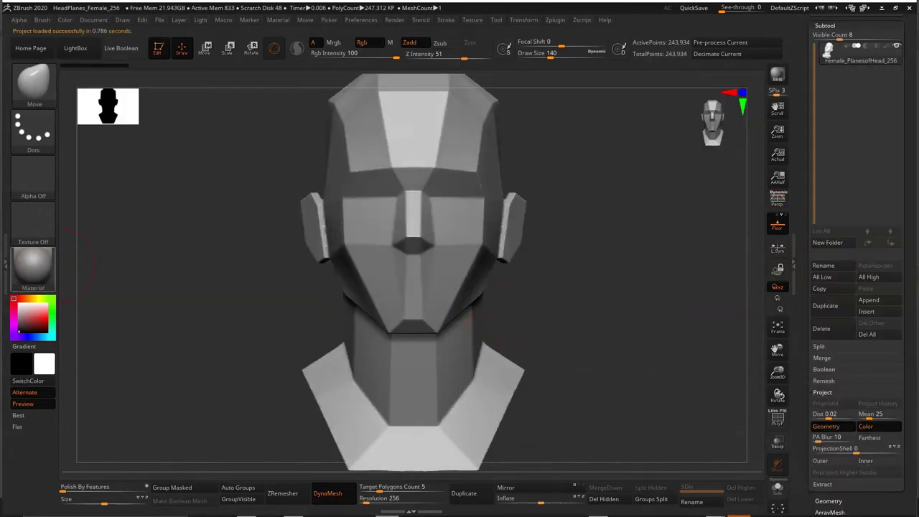
pyautogui.click(33, 266)
pyautogui.click(82, 180)
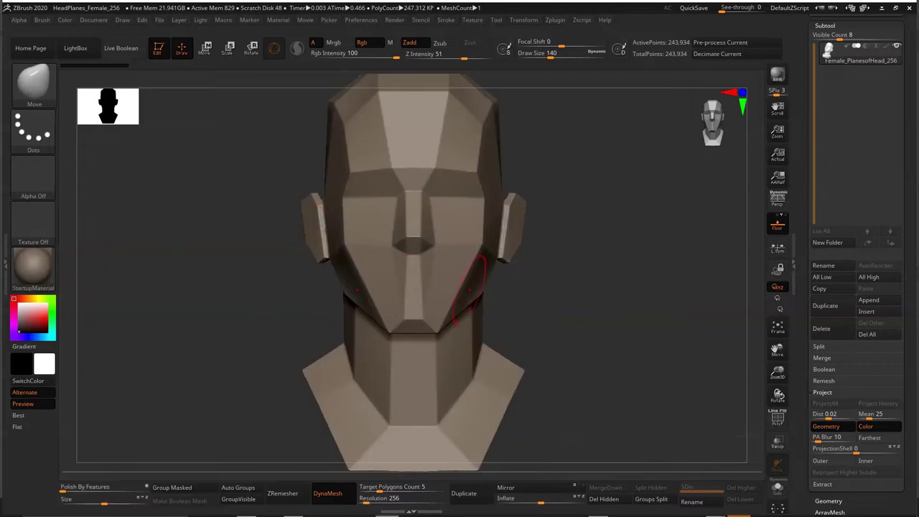
# Check the head from profile and three-quarter views, smooth the jaw, and set brush size 132.
pyautogui.moveTo(467, 277); pyautogui.dragTo(421, 277, button='right')
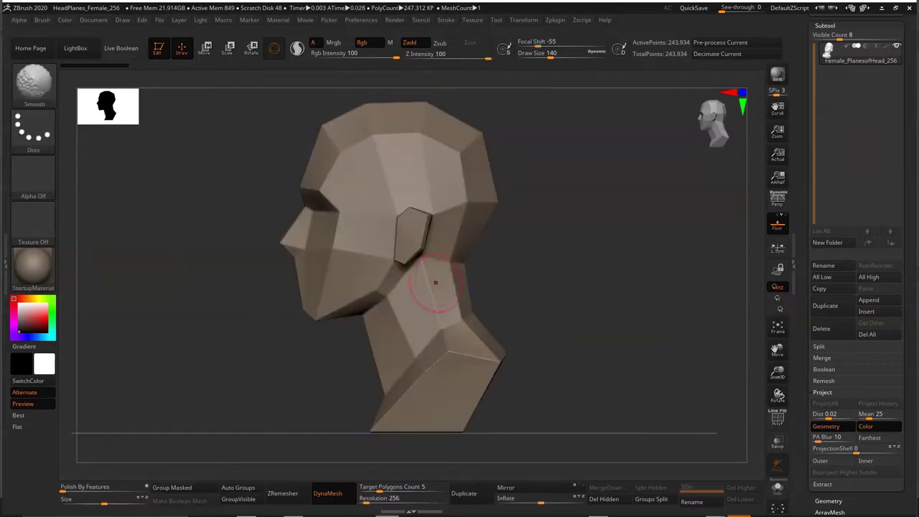
pyautogui.moveTo(431, 245)
pyautogui.keyDown('shift'); pyautogui.mouseDown(button='right')
pyautogui.moveTo(400, 242)
pyautogui.moveTo(448, 279)
pyautogui.mouseUp(button='right'); pyautogui.keyUp('shift')
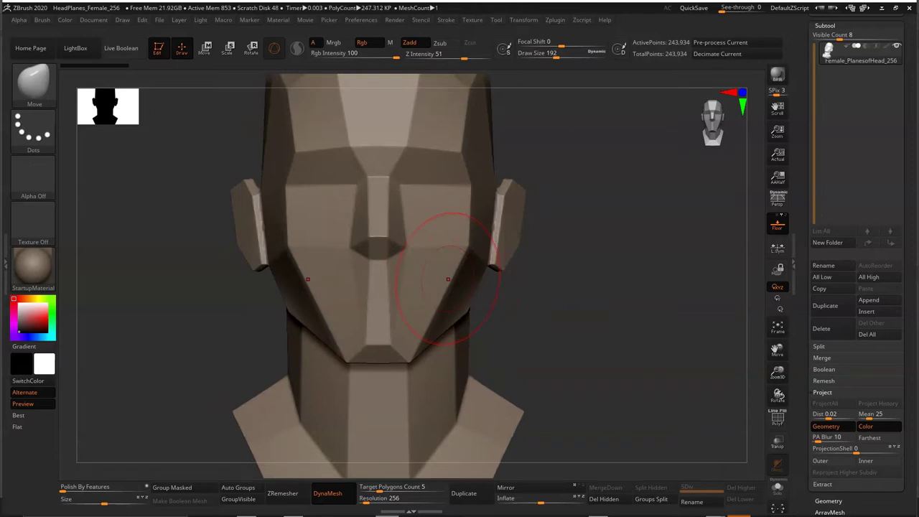
pyautogui.keyDown('alt'); pyautogui.moveTo(448, 279); pyautogui.dragTo(525, 278, button='right'); pyautogui.keyUp('alt')
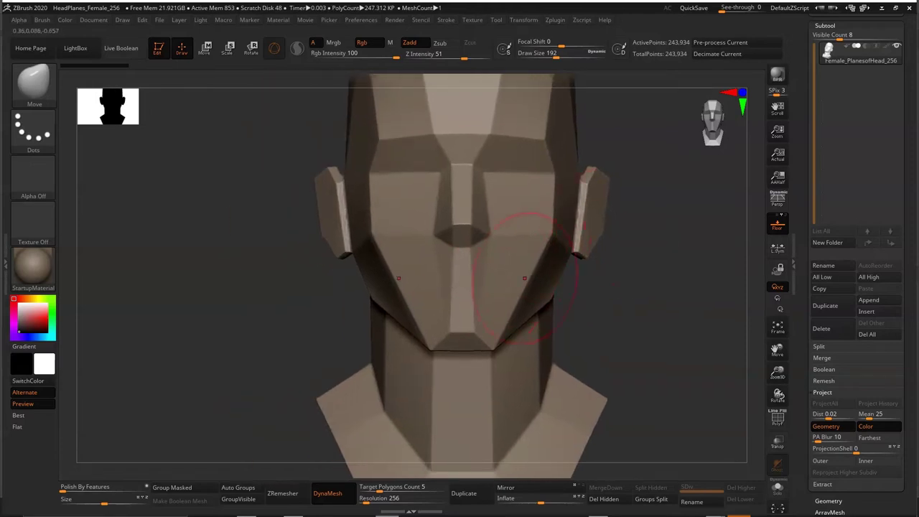
pyautogui.press('shift')
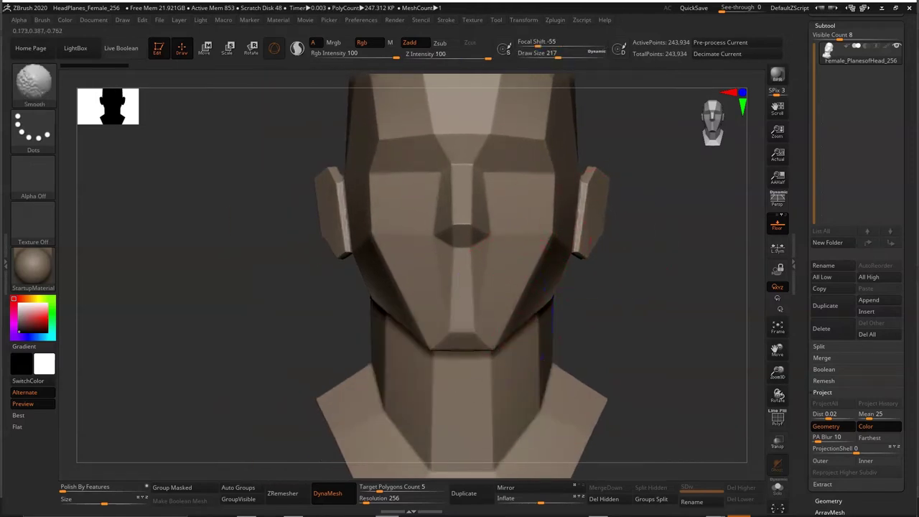
pyautogui.moveTo(546, 301)
pyautogui.mouseDown(button='right')
pyautogui.moveTo(575, 263)
pyautogui.moveTo(496, 355)
pyautogui.moveTo(439, 305)
pyautogui.mouseUp(button='right')
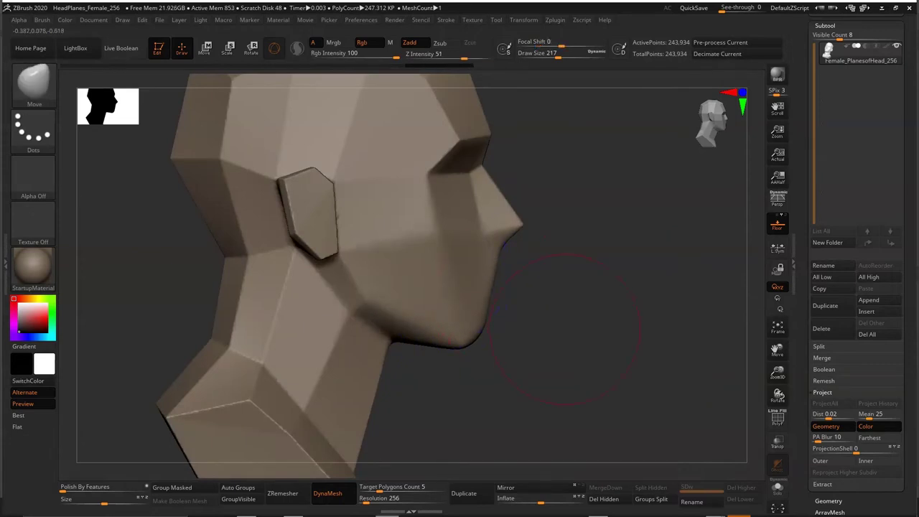
pyautogui.moveTo(439, 305)
pyautogui.keyDown('shift'); pyautogui.mouseDown(button='right')
pyautogui.moveTo(554, 333)
pyautogui.moveTo(520, 298)
pyautogui.moveTo(531, 262)
pyautogui.mouseUp(button='right'); pyautogui.keyUp('shift')
pyautogui.press('space')
pyautogui.press('space')
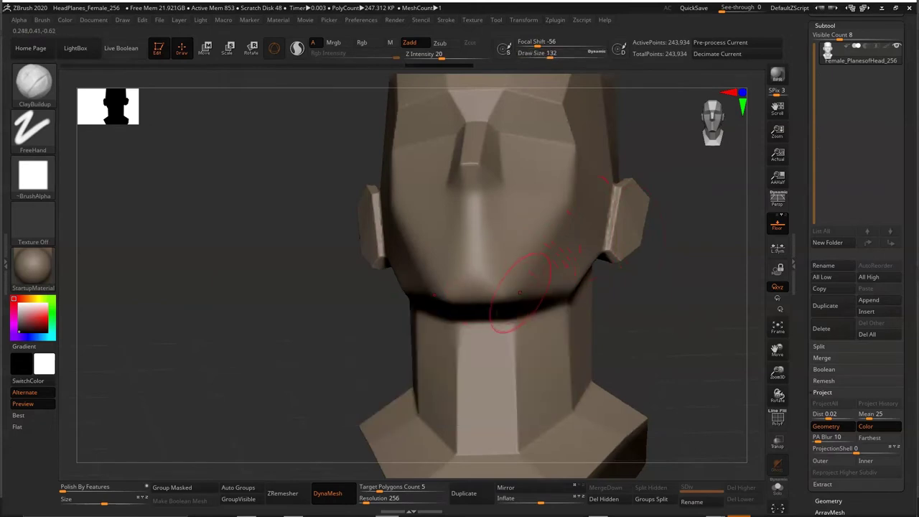
# Smooth the surface under the chin, viewed from below, then return to front view.
pyautogui.press('shift')
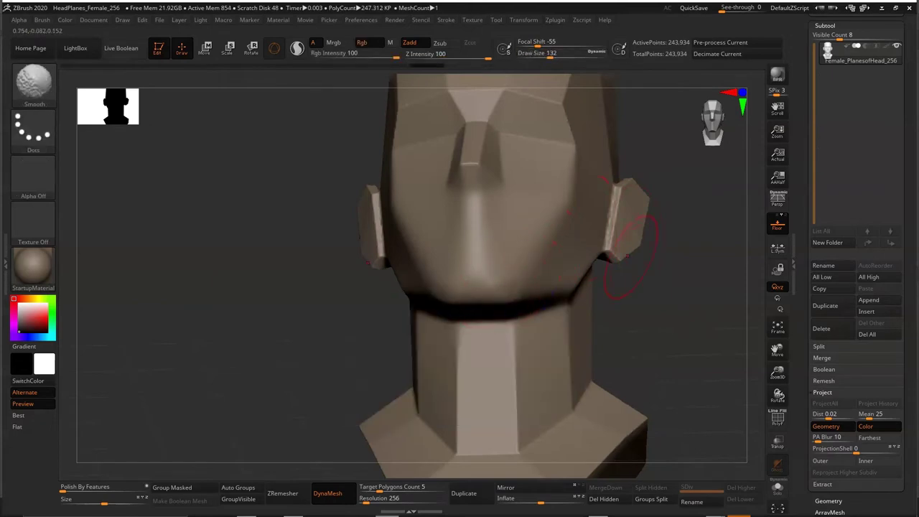
pyautogui.moveTo(522, 285); pyautogui.dragTo(528, 230, button='right')
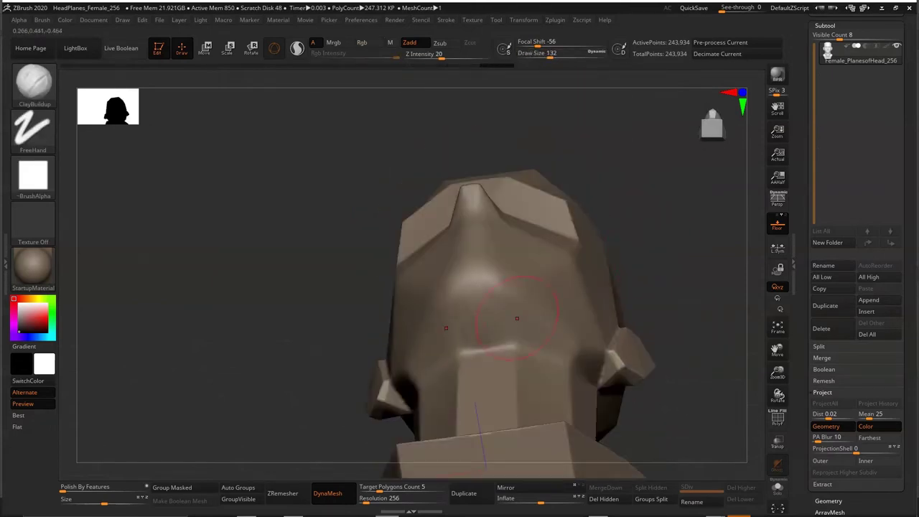
pyautogui.press('shift')
pyautogui.moveTo(470, 338); pyautogui.dragTo(502, 355)
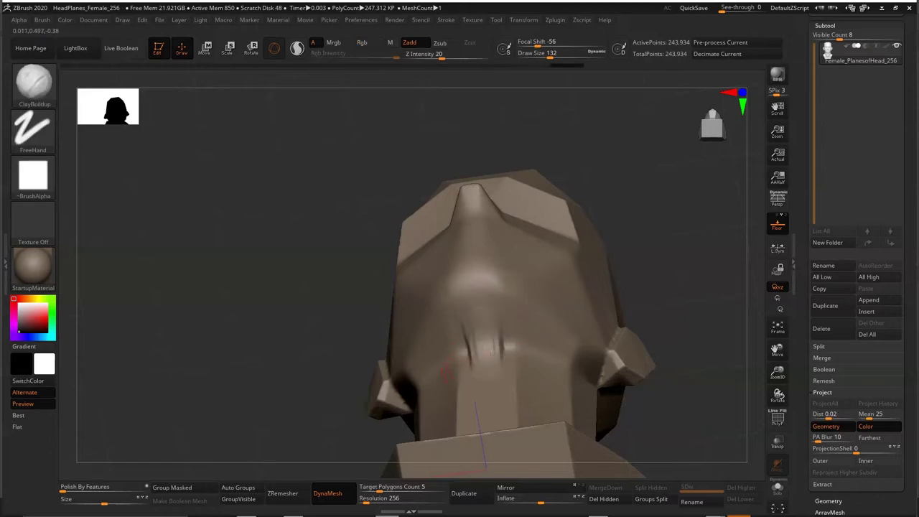
pyautogui.press('shift')
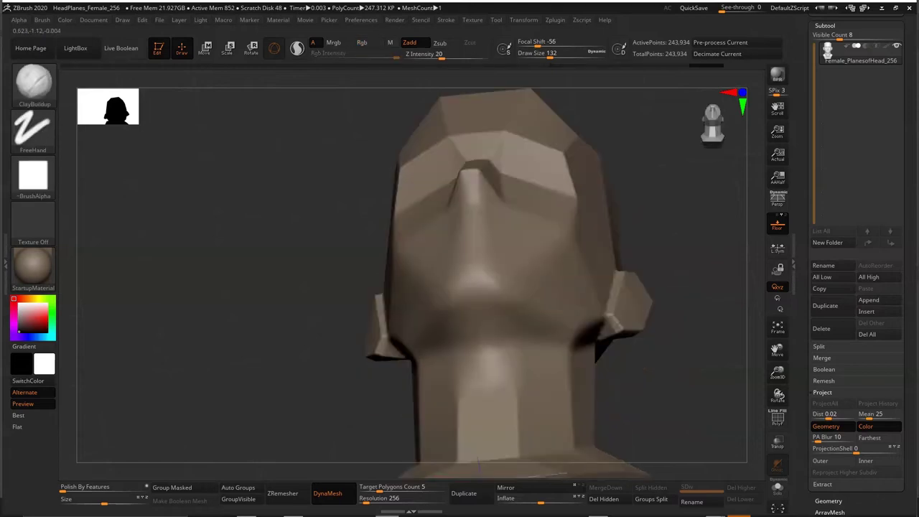
pyautogui.moveTo(479, 438); pyautogui.dragTo(492, 436, button='right')
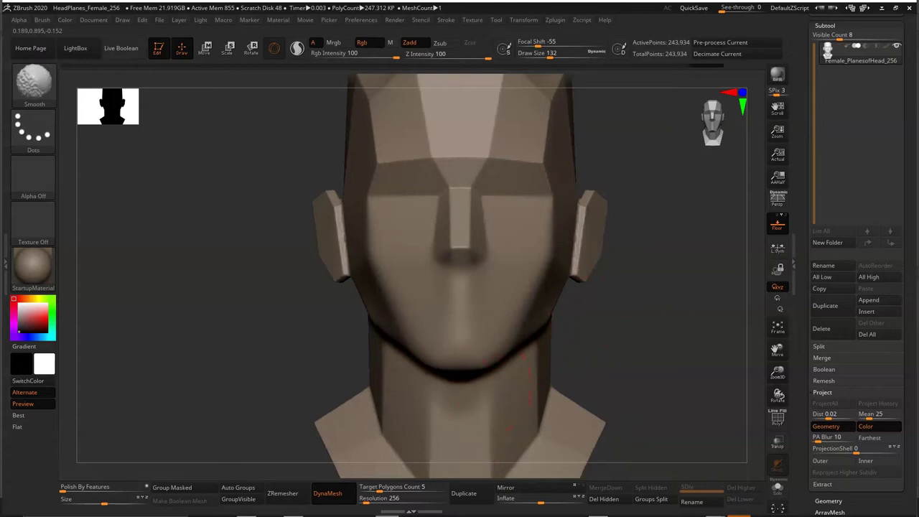
# Build up clay around and at the centre of the mouth at brush size 136, then smooth the strokes.
pyautogui.moveTo(488, 338)
pyautogui.mouseDown(button='right')
pyautogui.moveTo(517, 287)
pyautogui.moveTo(598, 302)
pyautogui.moveTo(594, 257)
pyautogui.mouseUp(button='right')
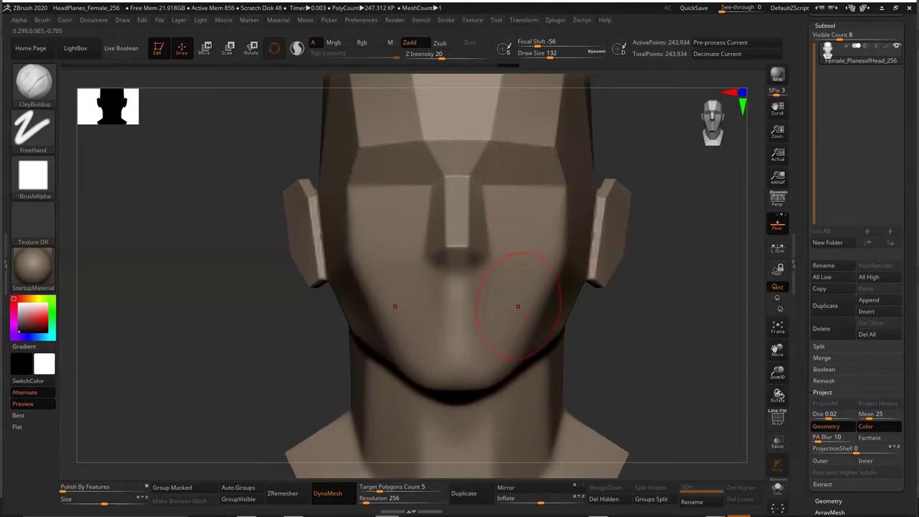
pyautogui.press('space')
pyautogui.moveTo(409, 332); pyautogui.dragTo(409, 346)
pyautogui.moveTo(438, 300); pyautogui.dragTo(438, 332)
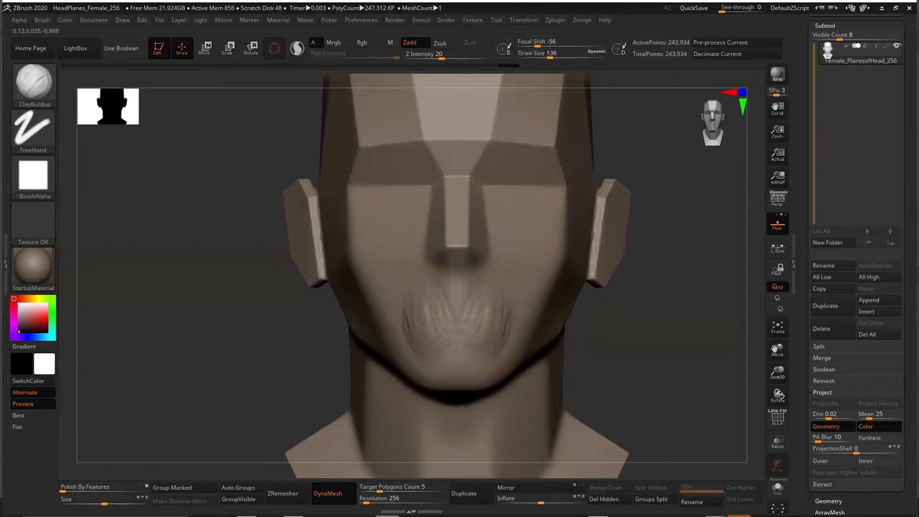
pyautogui.moveTo(457, 299)
pyautogui.mouseDown()
pyautogui.moveTo(457, 314)
pyautogui.moveTo(481, 316)
pyautogui.mouseUp()
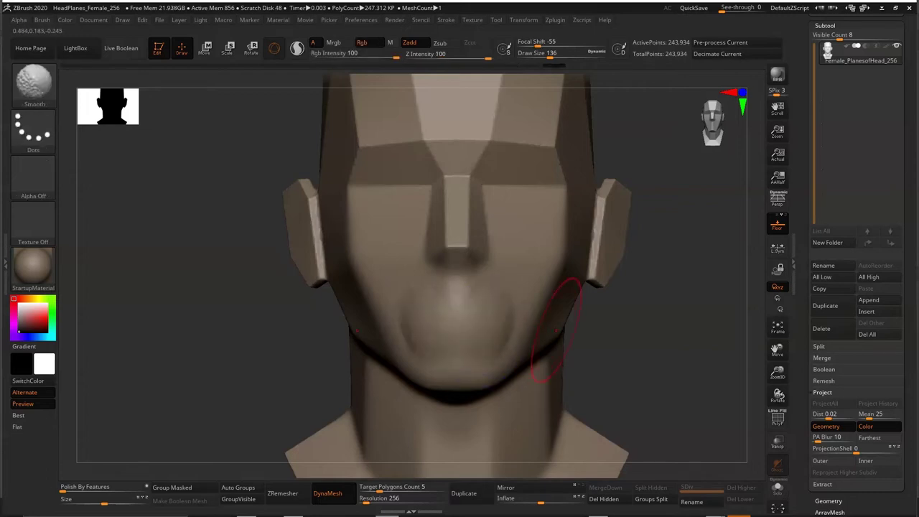
pyautogui.moveTo(557, 330); pyautogui.dragTo(575, 323, button='right')
pyautogui.moveTo(476, 295); pyautogui.dragTo(479, 320)
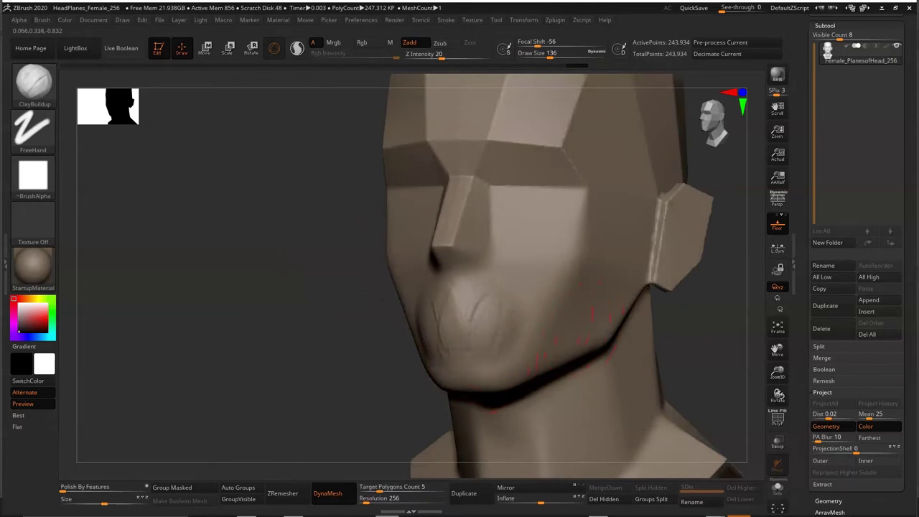
pyautogui.keyDown('shift'); pyautogui.moveTo(445, 356); pyautogui.dragTo(503, 323); pyautogui.keyUp('shift')
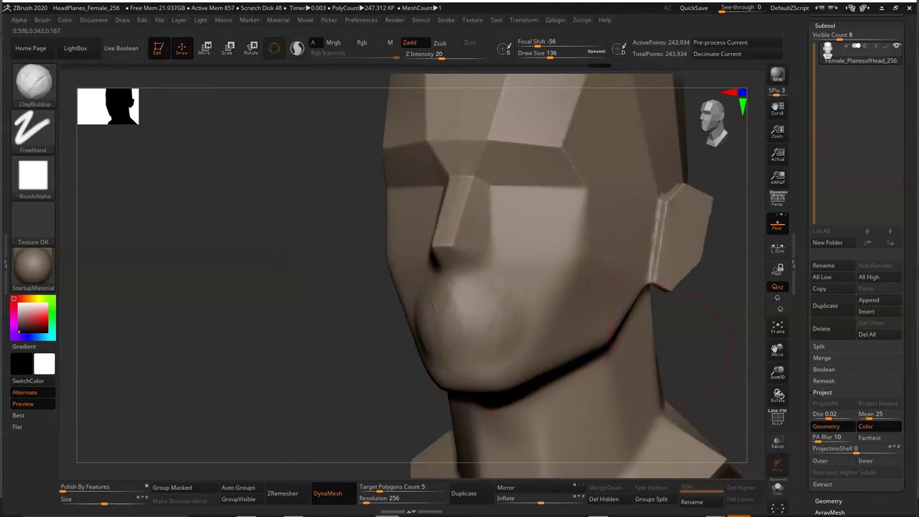
pyautogui.keyDown('shift'); pyautogui.moveTo(625, 301); pyautogui.dragTo(653, 327); pyautogui.keyUp('shift')
# Orbit to three-quarter views to check the rounded mouth and chin form.
pyautogui.moveTo(649, 327); pyautogui.dragTo(587, 307, button='right')
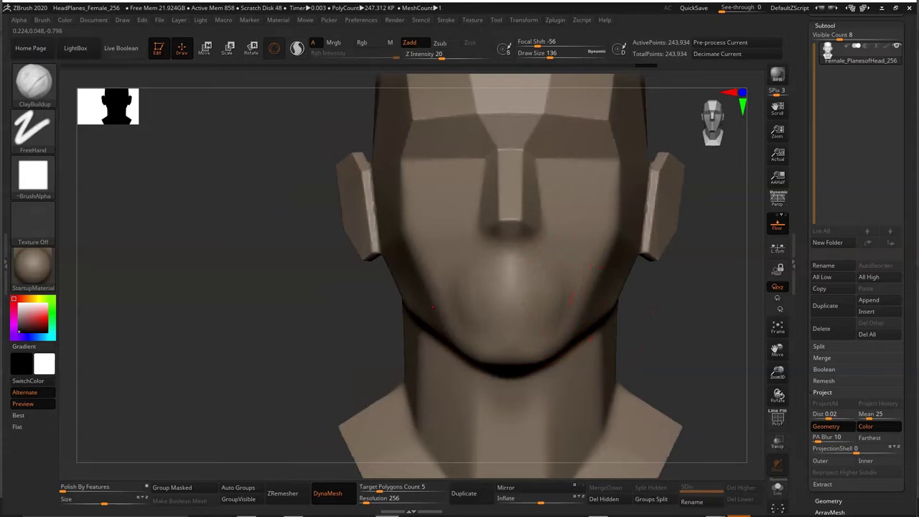
pyautogui.keyDown('alt'); pyautogui.moveTo(573, 296); pyautogui.dragTo(551, 270, button='right'); pyautogui.keyUp('alt')
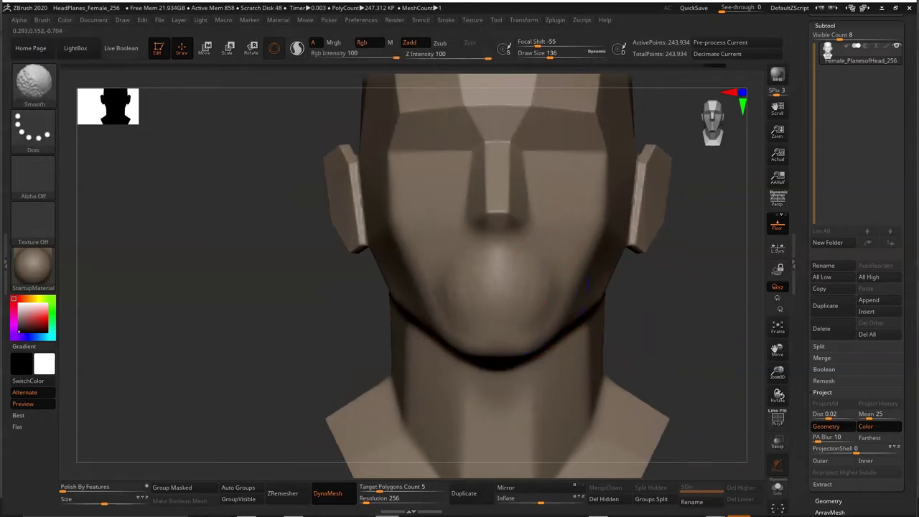
pyautogui.moveTo(570, 328)
pyautogui.mouseDown(button='right')
pyautogui.moveTo(631, 320)
pyautogui.moveTo(561, 257)
pyautogui.moveTo(568, 231)
pyautogui.mouseUp(button='right')
pyautogui.keyDown('alt'); pyautogui.moveTo(538, 261); pyautogui.dragTo(544, 280, button='right'); pyautogui.keyUp('alt')
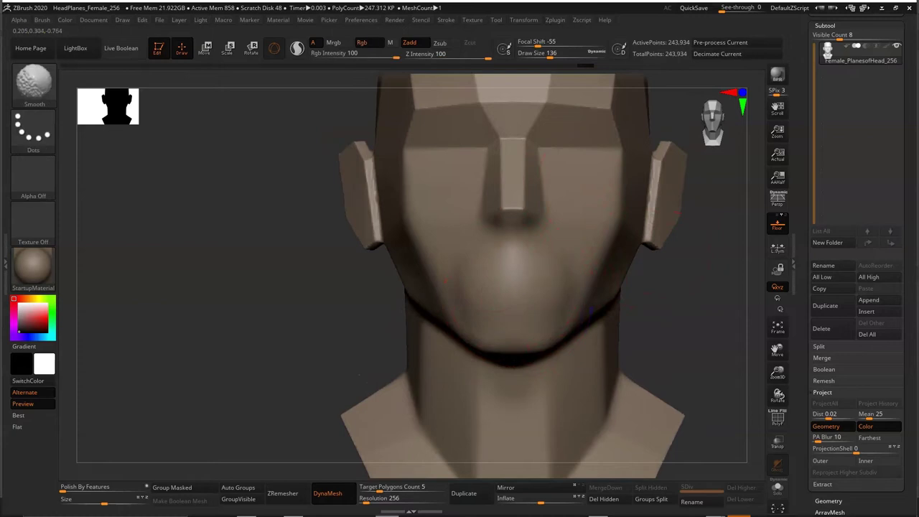
pyautogui.press('ctrl')
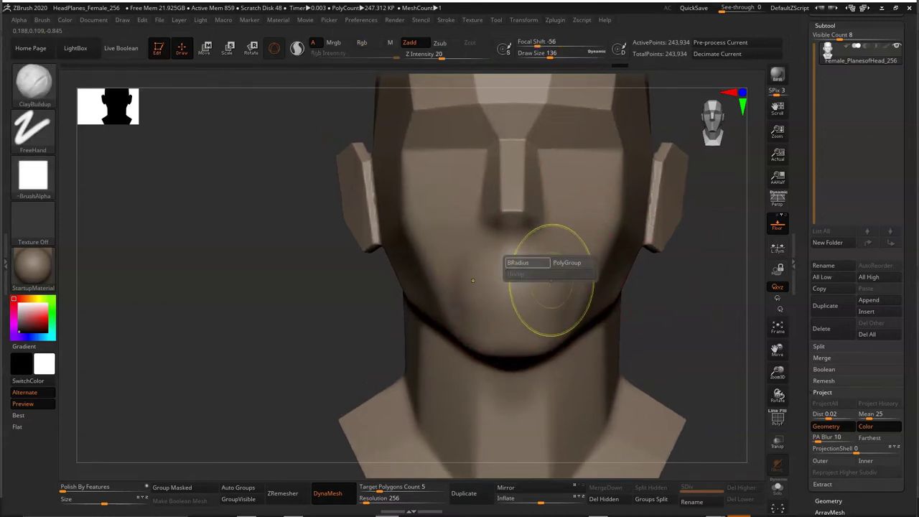
# Carve the parting line between the lips with DamStandard, reducing the brush size to 77.
pyautogui.keyDown('ctrl'); pyautogui.moveTo(551, 280); pyautogui.dragTo(532, 285, button='right'); pyautogui.keyUp('ctrl')
pyautogui.press('b')
pyautogui.press('d')
pyautogui.press('s')
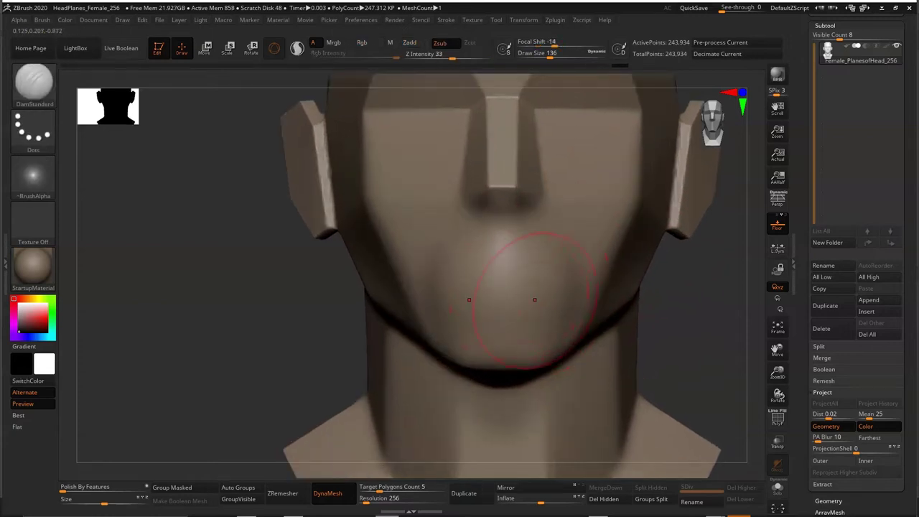
pyautogui.press('space')
pyautogui.press('space')
pyautogui.moveTo(528, 294)
pyautogui.mouseDown()
pyautogui.moveTo(504, 293)
pyautogui.moveTo(515, 292)
pyautogui.mouseUp()
pyautogui.moveTo(469, 284); pyautogui.dragTo(550, 285)
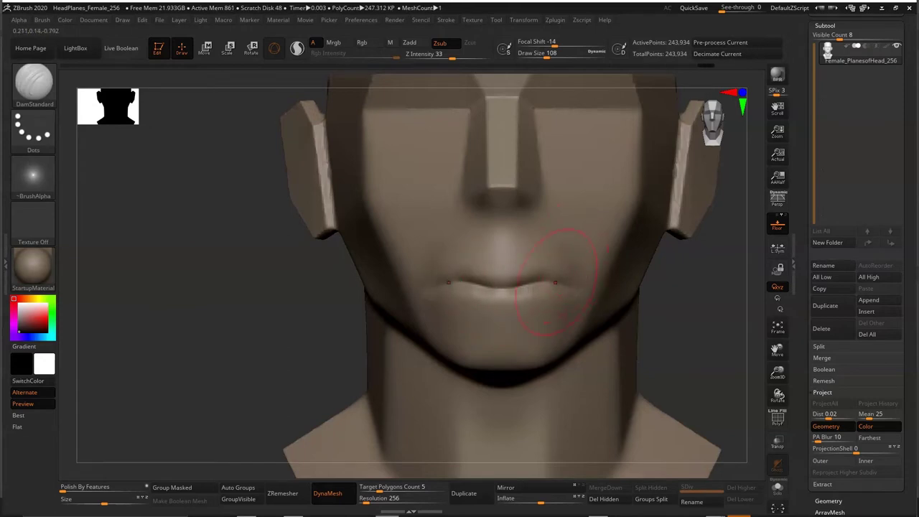
pyautogui.moveTo(555, 282)
pyautogui.mouseDown()
pyautogui.moveTo(522, 288)
pyautogui.moveTo(543, 281)
pyautogui.moveTo(580, 292)
pyautogui.mouseUp()
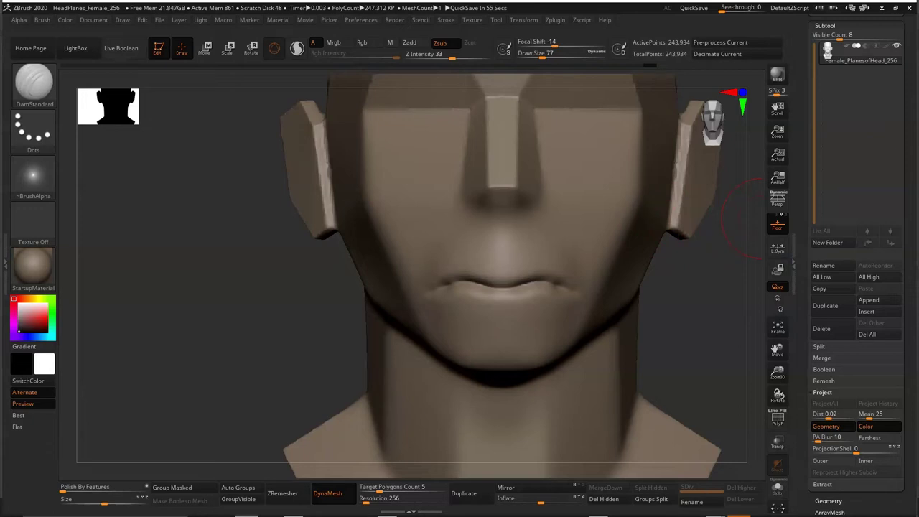
pyautogui.moveTo(676, 318); pyautogui.dragTo(498, 260)
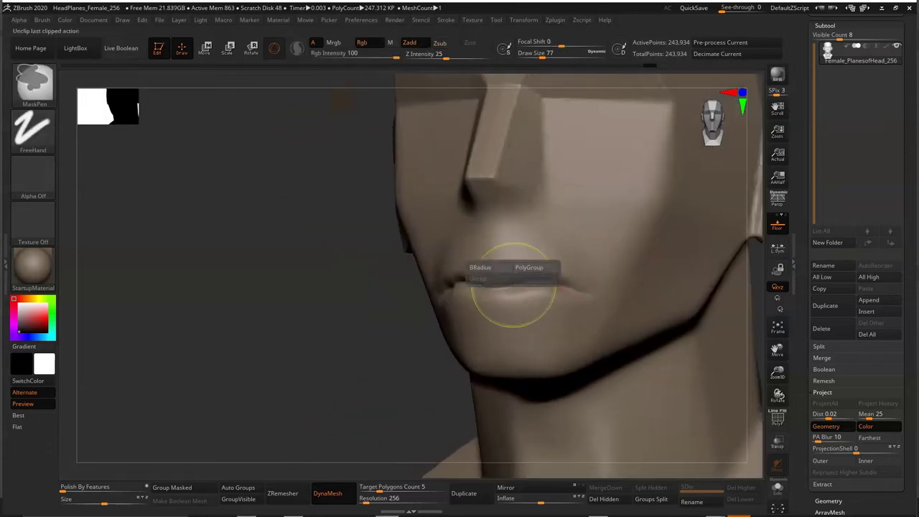
# Crease and smooth the lower lip surface.
pyautogui.press('space')
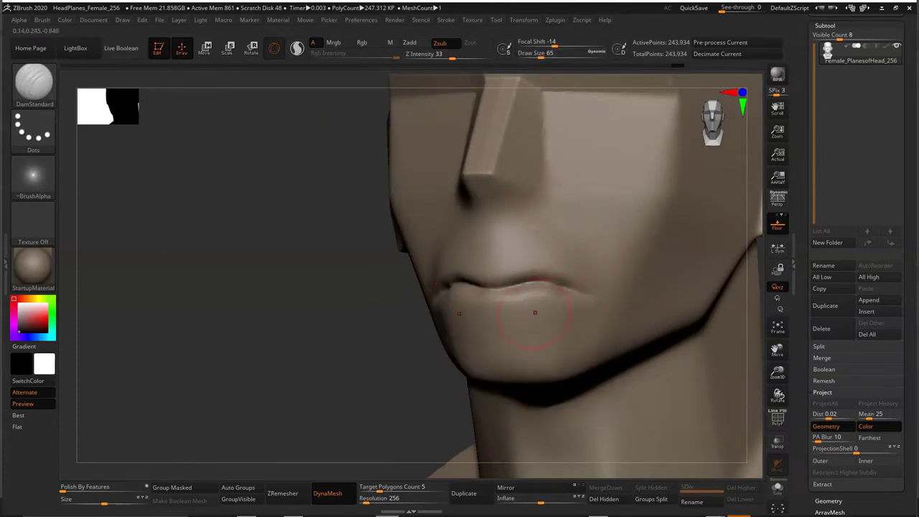
pyautogui.moveTo(502, 328); pyautogui.dragTo(535, 337)
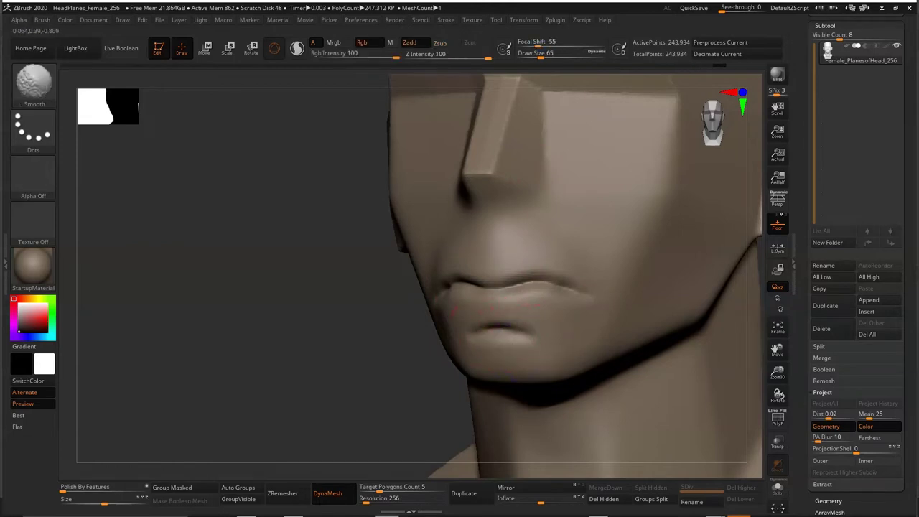
pyautogui.keyDown('shift'); pyautogui.moveTo(481, 334); pyautogui.dragTo(527, 337); pyautogui.keyUp('shift')
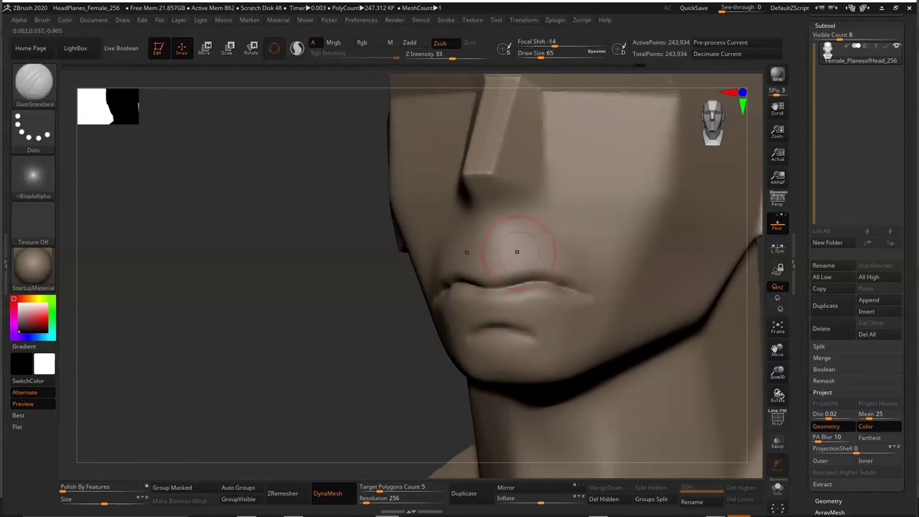
pyautogui.keyDown('shift'); pyautogui.moveTo(517, 252); pyautogui.dragTo(534, 256); pyautogui.keyUp('shift')
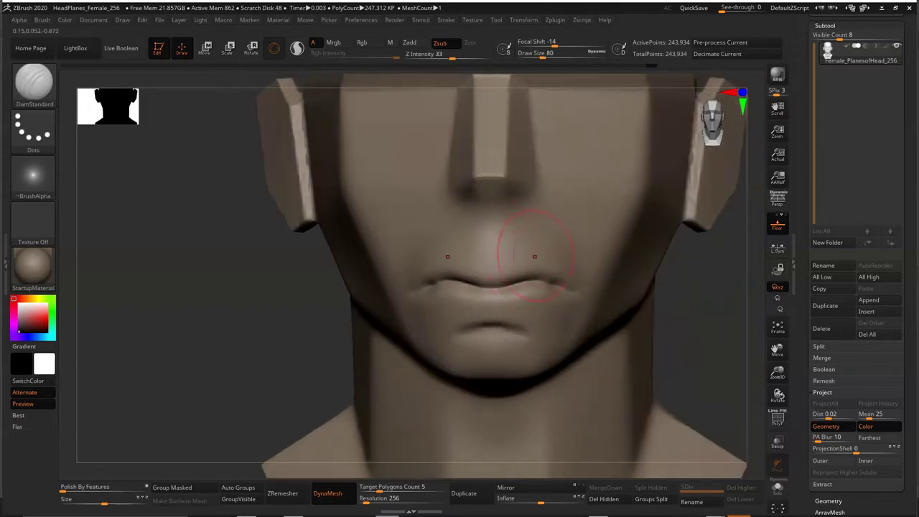
# Mask over the upper lip and invert the mask so the lips are free.
pyautogui.press('space')
pyautogui.moveTo(459, 264)
pyautogui.keyDown('ctrl'); pyautogui.mouseDown()
pyautogui.moveTo(574, 274)
pyautogui.moveTo(550, 257)
pyautogui.mouseUp(); pyautogui.keyUp('ctrl')
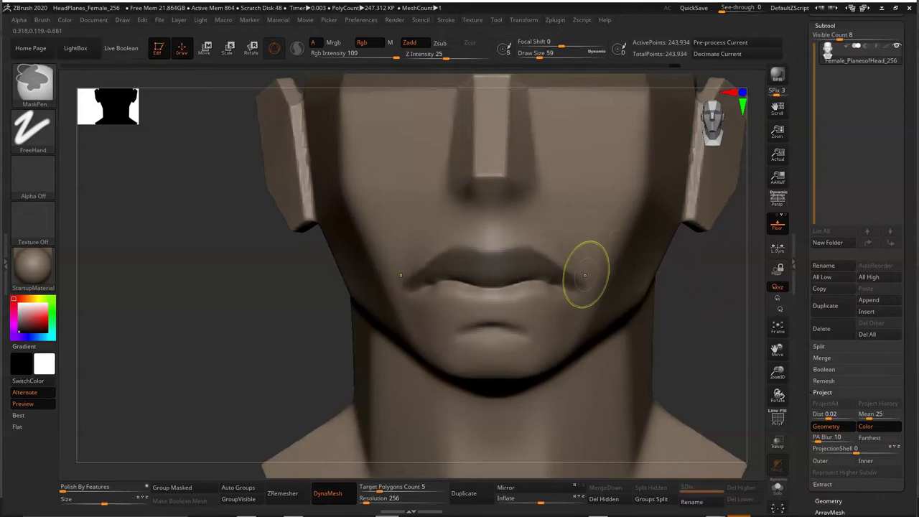
pyautogui.keyDown('ctrl'); pyautogui.click(707, 337); pyautogui.keyUp('ctrl')
pyautogui.press('b')
pyautogui.press('d')
pyautogui.press('s')
pyautogui.moveTo(707, 338)
pyautogui.mouseDown()
pyautogui.moveTo(546, 338)
pyautogui.moveTo(622, 279)
pyautogui.moveTo(704, 285)
pyautogui.mouseUp()
# Reshape the area around the mouth with the Move brush at size 71.
pyautogui.press('b')
pyautogui.press('m')
pyautogui.press('v')
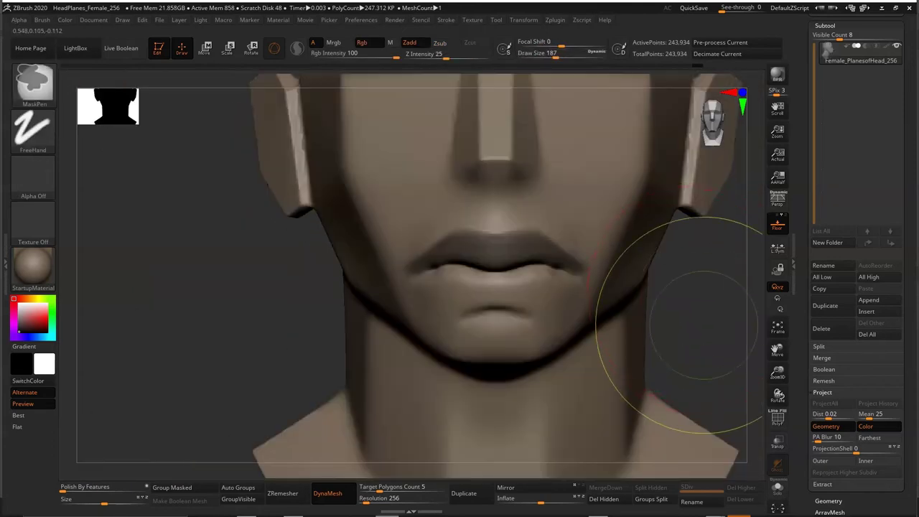
pyautogui.keyDown('ctrl'); pyautogui.moveTo(697, 323); pyautogui.dragTo(375, 170); pyautogui.keyUp('ctrl')
pyautogui.press('b')
pyautogui.press('m')
pyautogui.press('v')
pyautogui.press('space')
pyautogui.moveTo(554, 259); pyautogui.dragTo(540, 260)
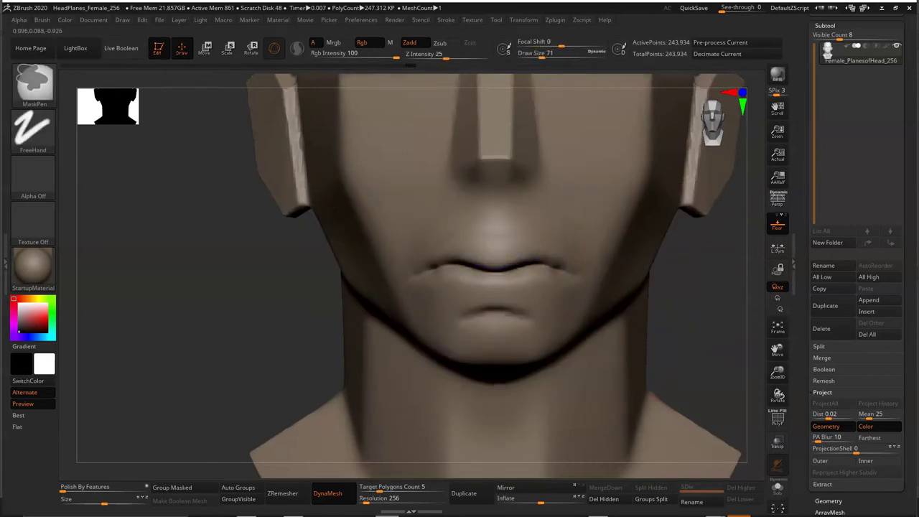
pyautogui.keyDown('ctrl'); pyautogui.moveTo(571, 245); pyautogui.dragTo(512, 248, button='right'); pyautogui.keyUp('ctrl')
pyautogui.press('b')
pyautogui.press('d')
pyautogui.press('s')
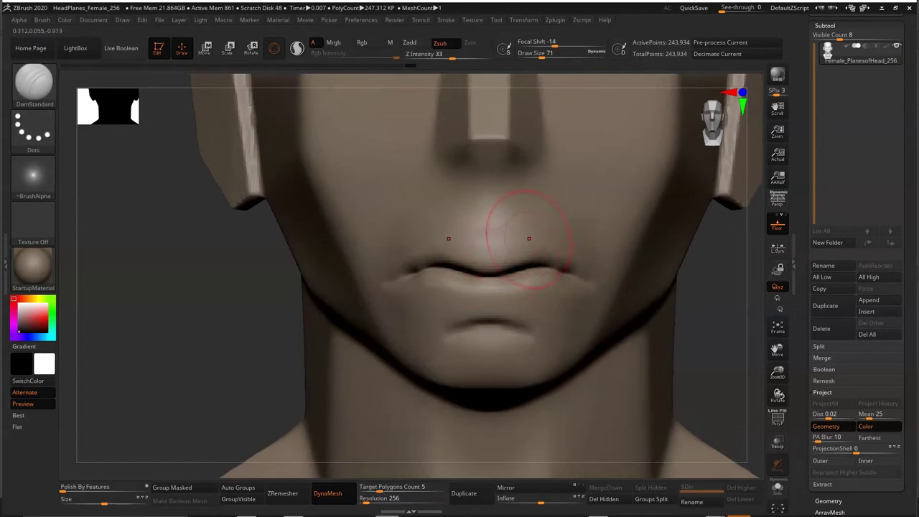
# Carve a short crease above the lips and a lip-corner crease at strength 26.
pyautogui.moveTo(488, 250); pyautogui.dragTo(486, 217)
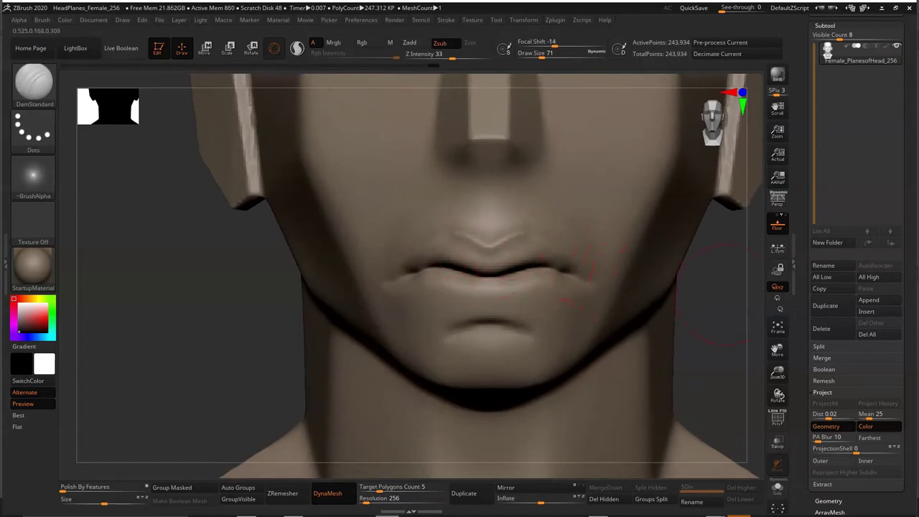
pyautogui.moveTo(710, 295); pyautogui.dragTo(607, 242)
pyautogui.press('space')
pyautogui.moveTo(611, 301); pyautogui.dragTo(603, 302)
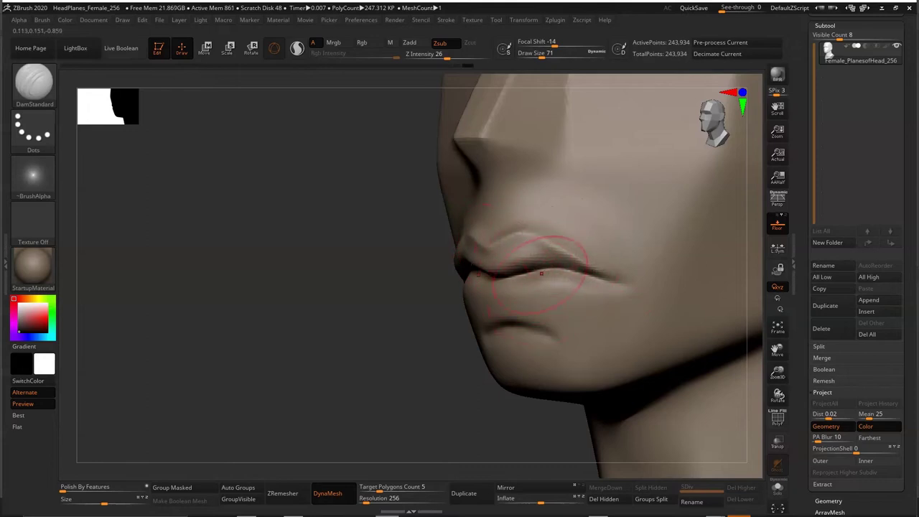
pyautogui.keyDown('alt'); pyautogui.moveTo(542, 273); pyautogui.dragTo(525, 246, button='right'); pyautogui.keyUp('alt')
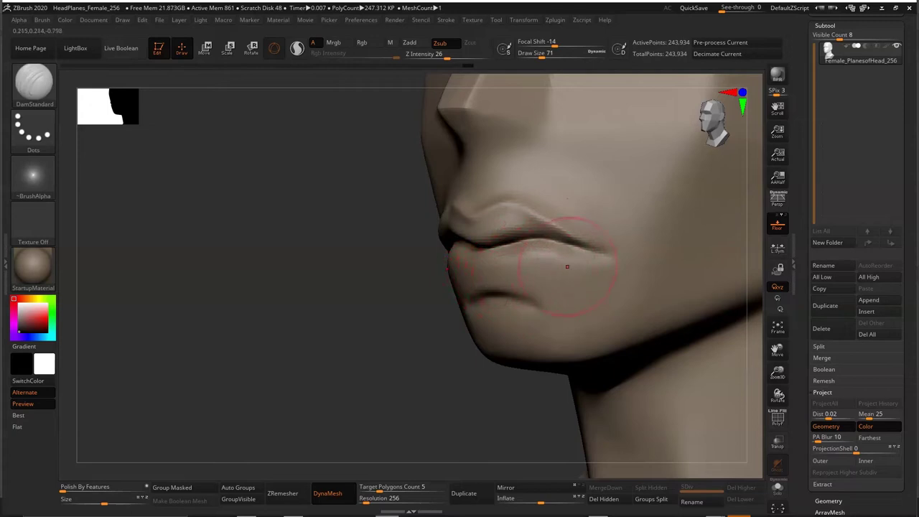
pyautogui.moveTo(610, 259); pyautogui.dragTo(527, 281)
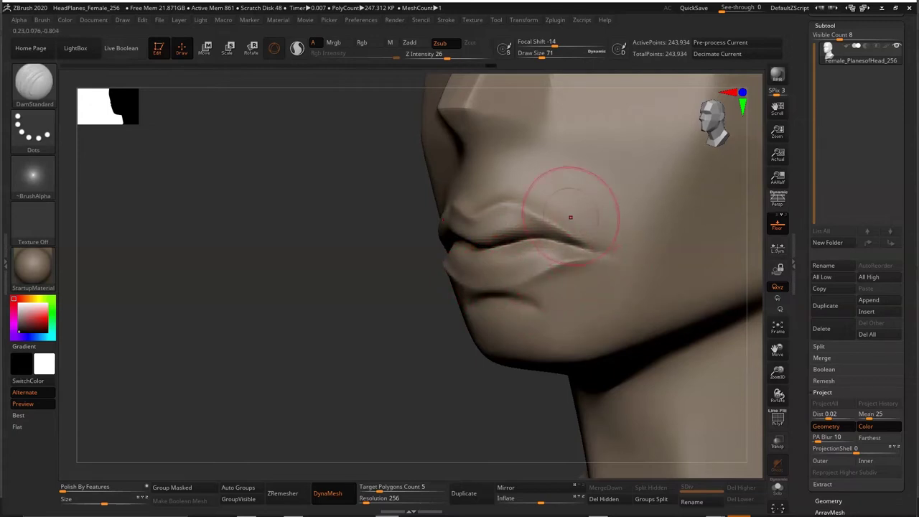
pyautogui.keyDown('shift'); pyautogui.moveTo(574, 215); pyautogui.dragTo(621, 254, button='right'); pyautogui.keyUp('shift')
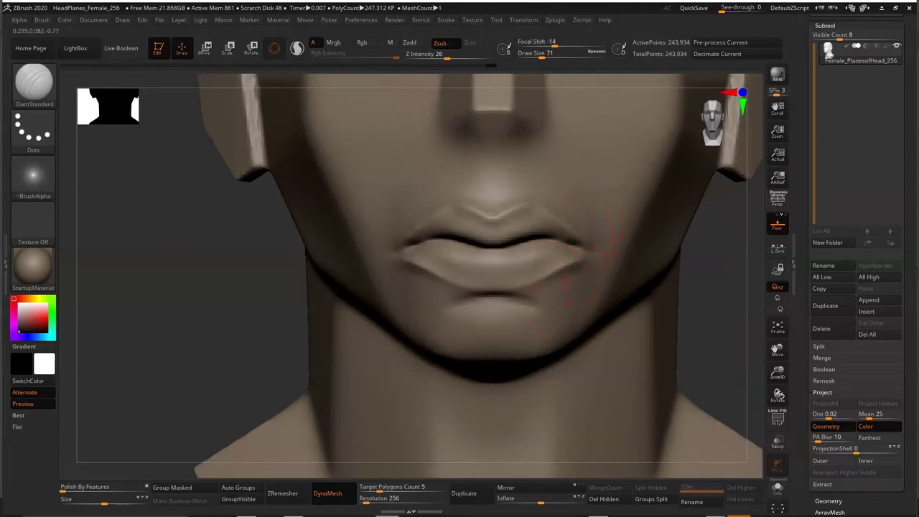
pyautogui.keyDown('alt'); pyautogui.moveTo(502, 215); pyautogui.dragTo(501, 238, button='right'); pyautogui.keyUp('alt')
# Smooth the lips and switch to ClayBuildup for adding volume.
pyautogui.press('shift')
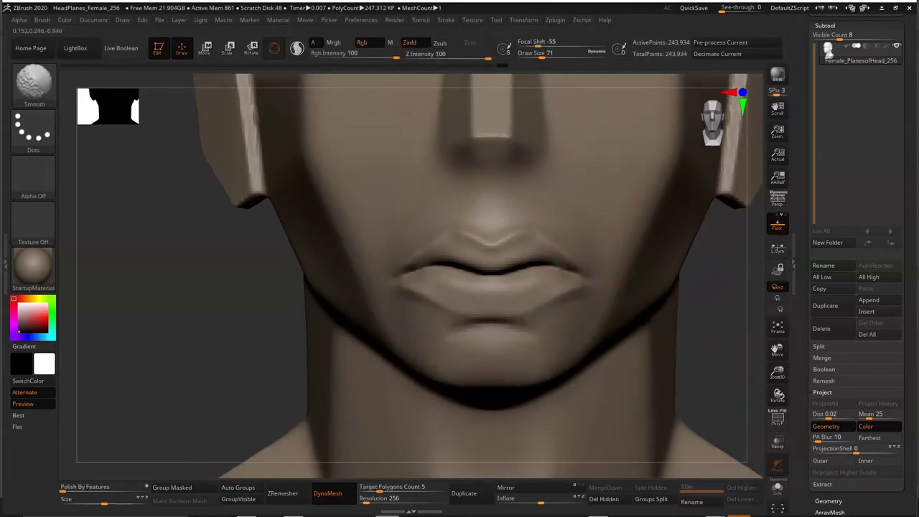
pyautogui.moveTo(565, 239); pyautogui.dragTo(596, 251, button='right')
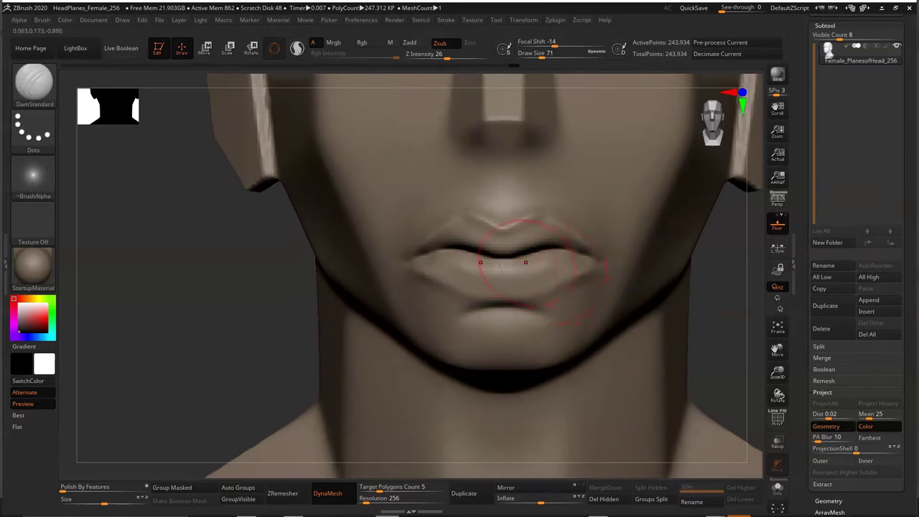
pyautogui.press('b')
pyautogui.press('c')
pyautogui.press('b')
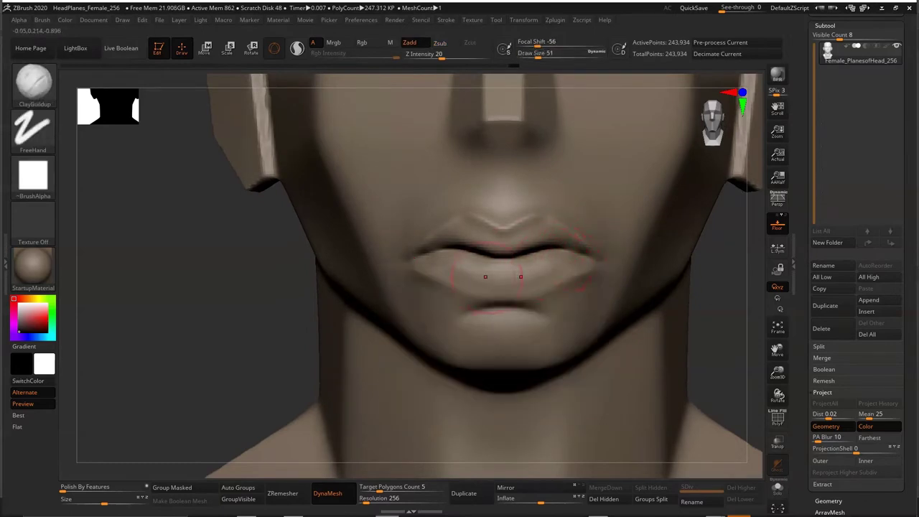
pyautogui.moveTo(533, 206)
pyautogui.keyDown('ctrl'); pyautogui.mouseDown(button='right')
pyautogui.moveTo(546, 229)
pyautogui.moveTo(493, 242)
pyautogui.mouseUp(button='right'); pyautogui.keyUp('ctrl')
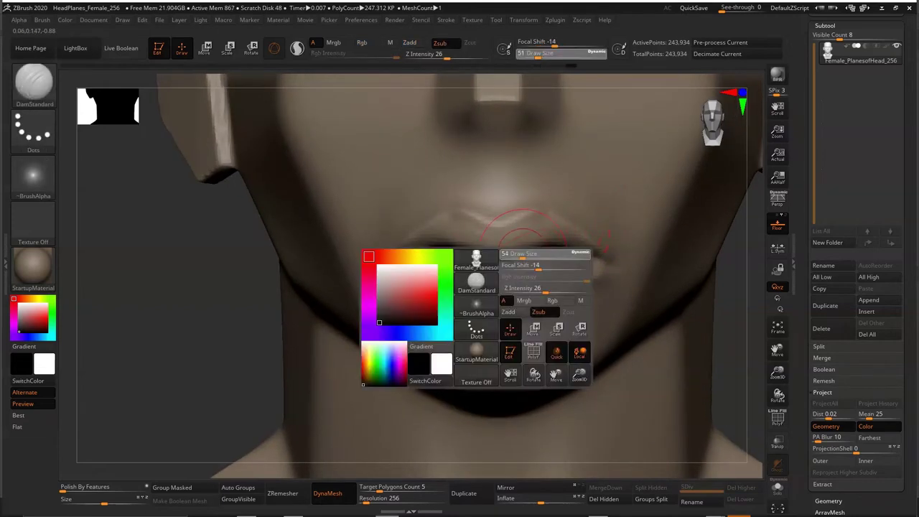
# Carve DamStandard creases along the upper lip, between the lips, and along the lower lip.
pyautogui.press('b')
pyautogui.press('d')
pyautogui.press('s')
pyautogui.moveTo(700, 306); pyautogui.dragTo(606, 231, button='right')
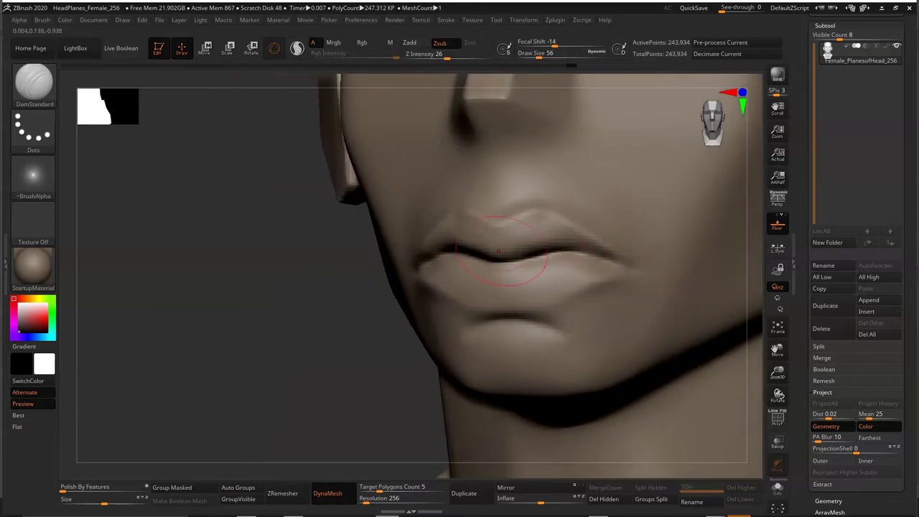
pyautogui.moveTo(458, 228); pyautogui.dragTo(543, 227)
pyautogui.moveTo(514, 241); pyautogui.dragTo(583, 247)
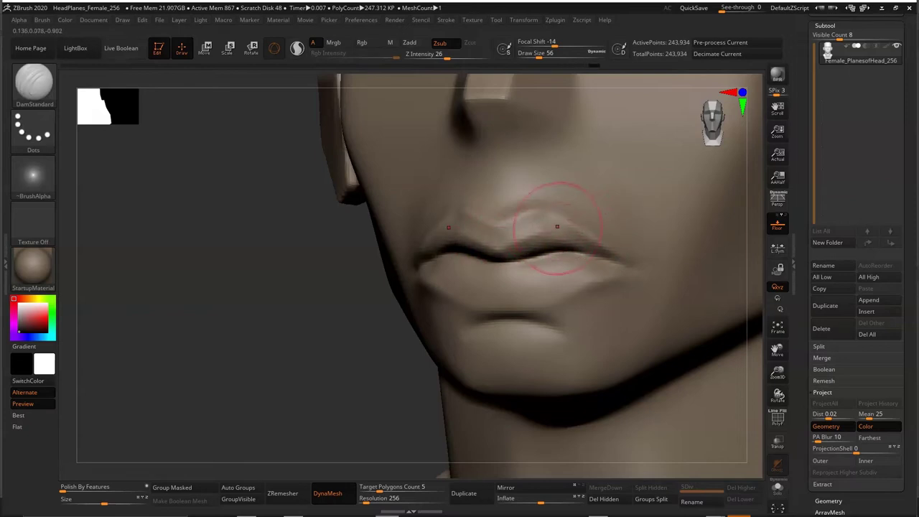
pyautogui.moveTo(539, 211)
pyautogui.mouseDown()
pyautogui.moveTo(539, 293)
pyautogui.moveTo(501, 305)
pyautogui.mouseUp()
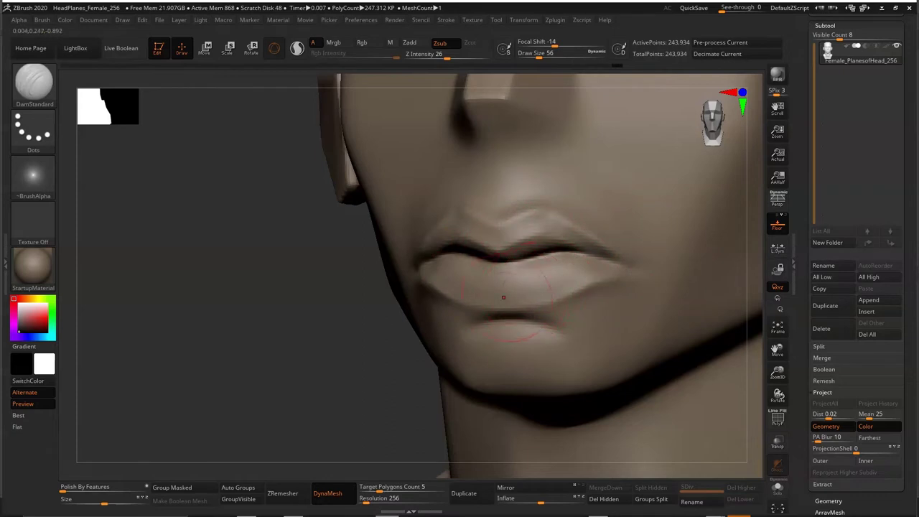
pyautogui.moveTo(547, 283); pyautogui.dragTo(630, 252)
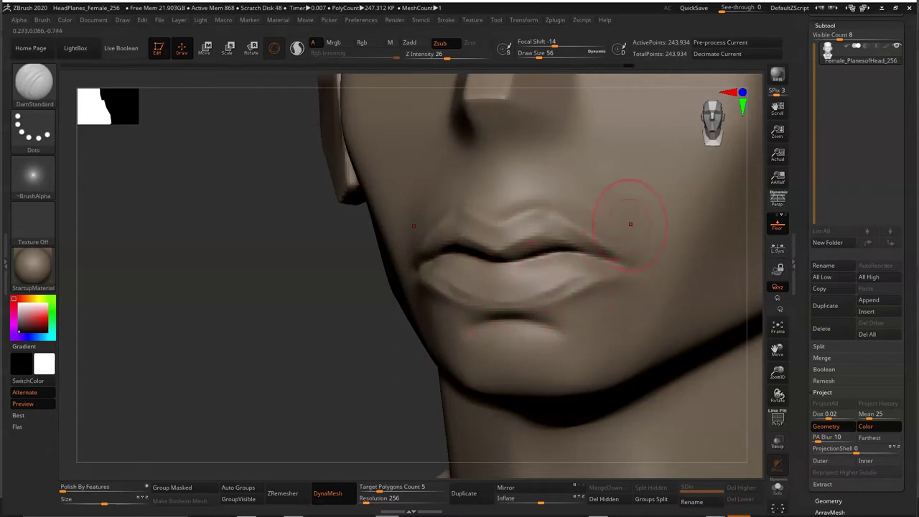
# Deepen the right lip-corner crease at brush size 39.
pyautogui.moveTo(631, 252); pyautogui.dragTo(606, 209, button='right')
pyautogui.rightClick(605, 236)
pyautogui.moveTo(646, 274); pyautogui.dragTo(608, 265)
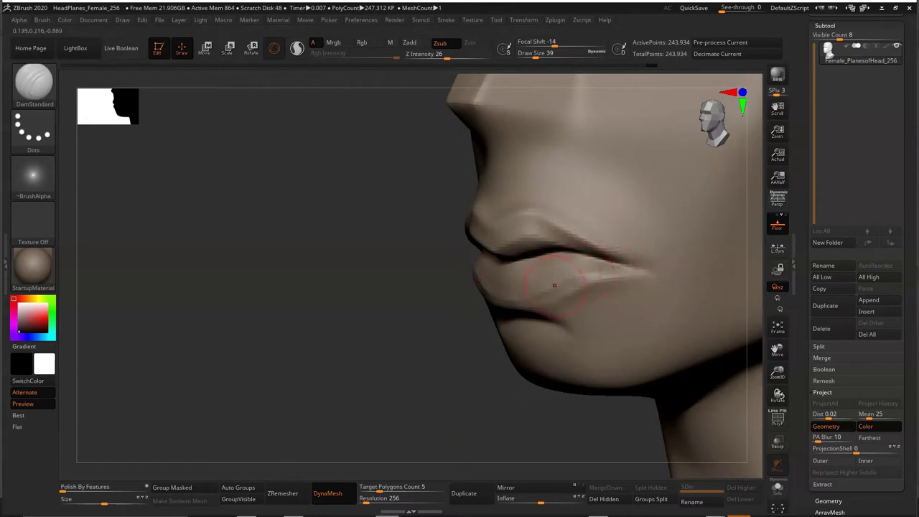
pyautogui.moveTo(554, 285); pyautogui.dragTo(592, 277)
pyautogui.moveTo(574, 215); pyautogui.dragTo(593, 237)
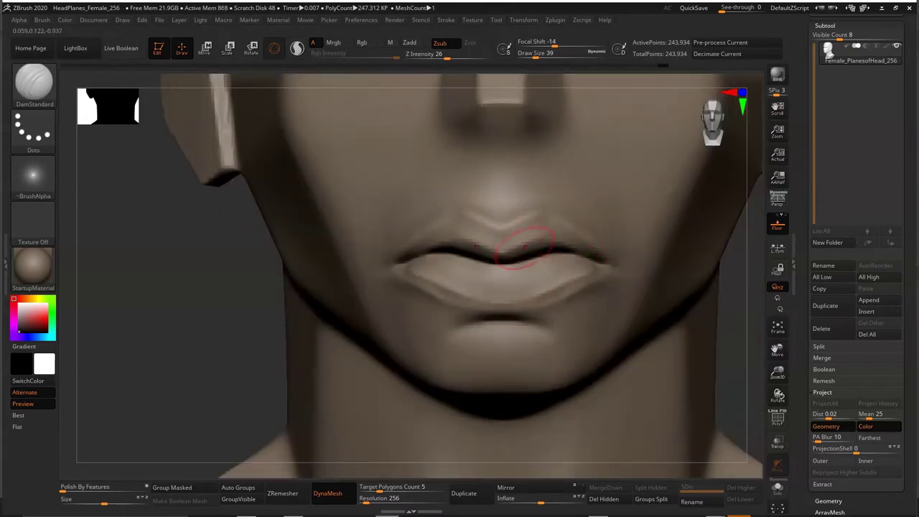
pyautogui.press('b')
pyautogui.press('c')
pyautogui.press('b')
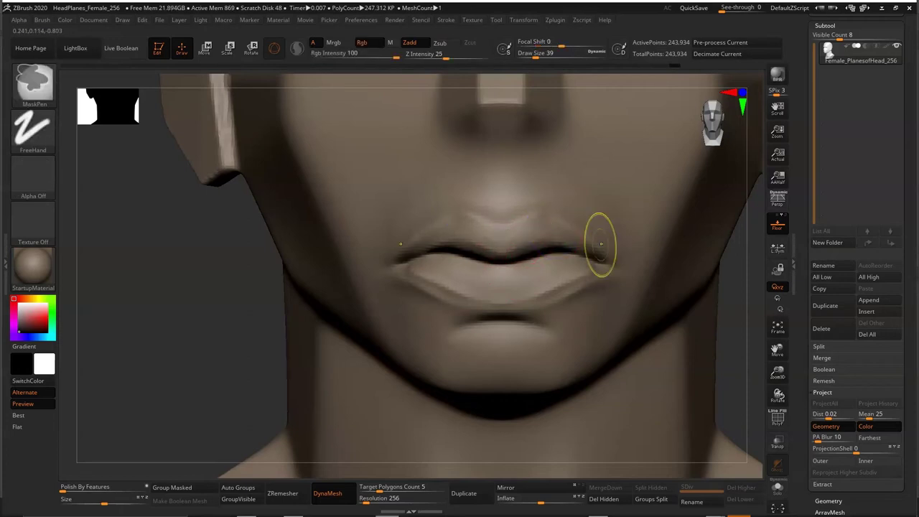
# Carve the vertical philtrum groove up toward the nose with DamStandard.
pyautogui.moveTo(599, 242)
pyautogui.keyDown('ctrl'); pyautogui.mouseDown(button='right')
pyautogui.moveTo(570, 238)
pyautogui.moveTo(587, 255)
pyautogui.mouseUp(button='right'); pyautogui.keyUp('ctrl')
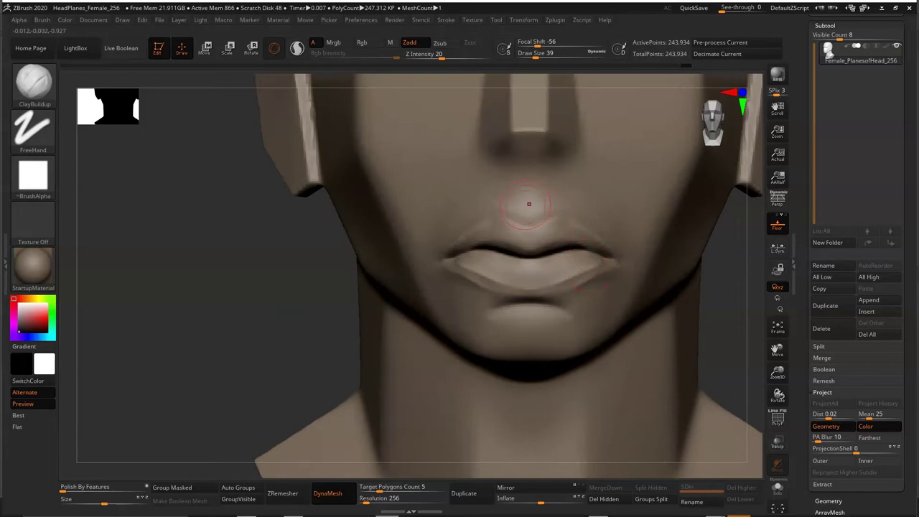
pyautogui.press('b')
pyautogui.press('d')
pyautogui.press('s')
pyautogui.press('space')
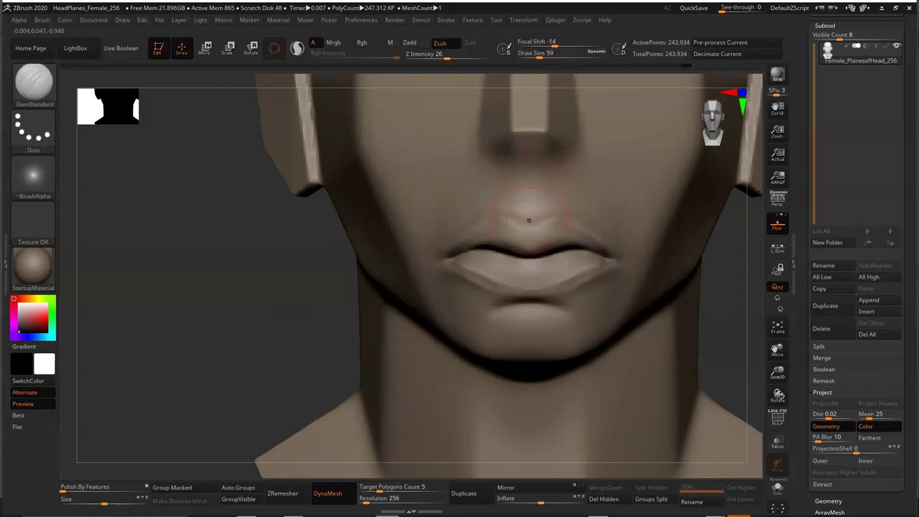
pyautogui.moveTo(528, 220); pyautogui.dragTo(530, 168)
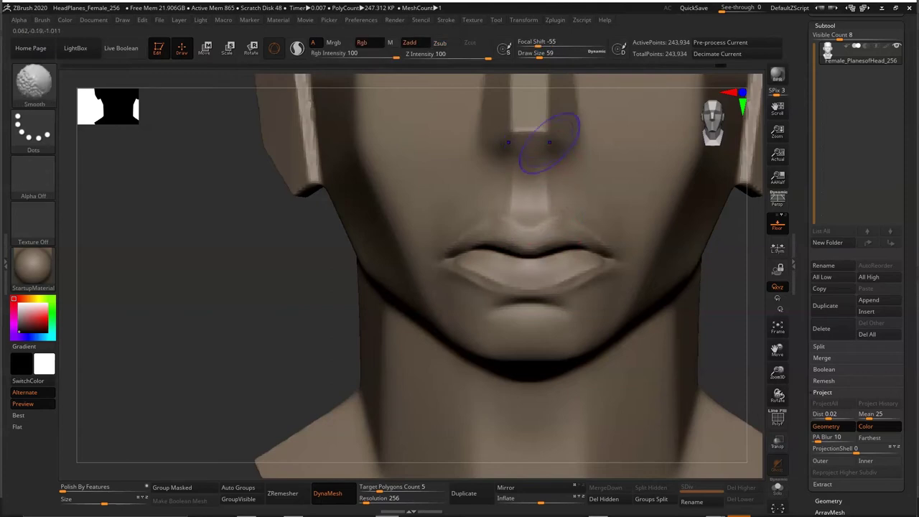
# Build up clay on the upper lip below the nose and smooth it, checking in profile.
pyautogui.moveTo(537, 139)
pyautogui.mouseDown(button='right')
pyautogui.moveTo(617, 181)
pyautogui.moveTo(545, 240)
pyautogui.mouseUp(button='right')
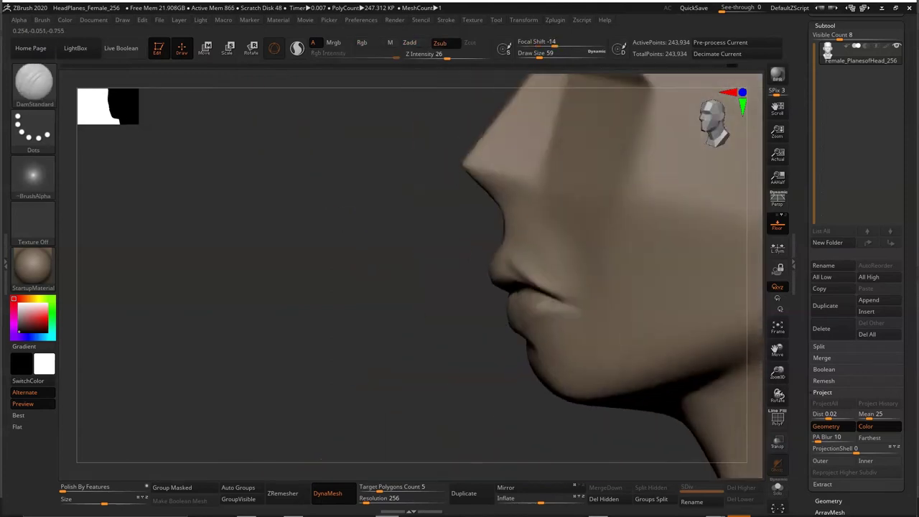
pyautogui.press('b')
pyautogui.press('c')
pyautogui.press('b')
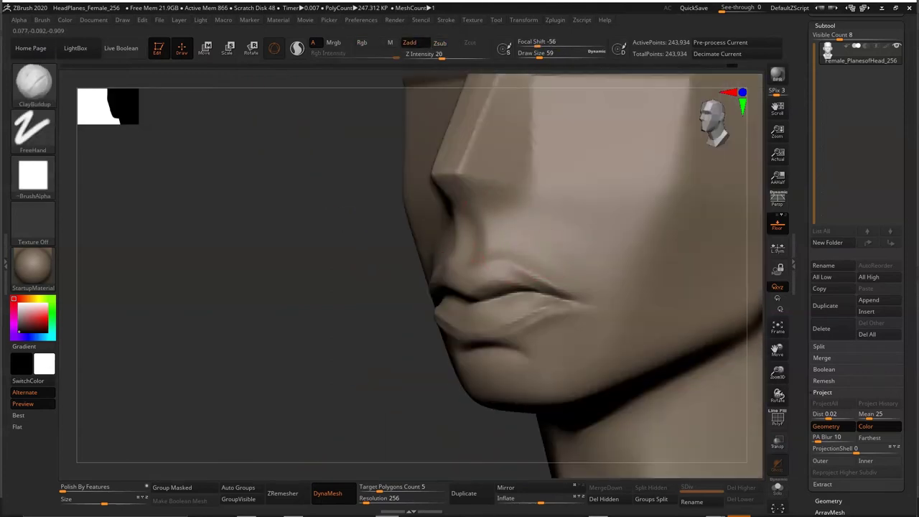
pyautogui.moveTo(499, 241)
pyautogui.mouseDown()
pyautogui.moveTo(531, 233)
pyautogui.moveTo(527, 226)
pyautogui.mouseUp()
pyautogui.keyDown('shift'); pyautogui.moveTo(564, 257); pyautogui.dragTo(500, 180); pyautogui.keyUp('shift')
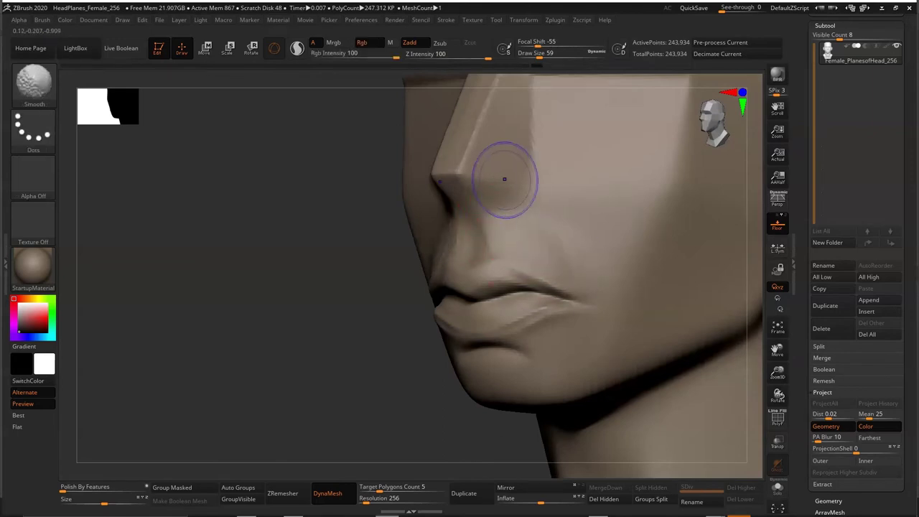
pyautogui.keyDown('shift'); pyautogui.moveTo(338, 237); pyautogui.dragTo(483, 232); pyautogui.keyUp('shift')
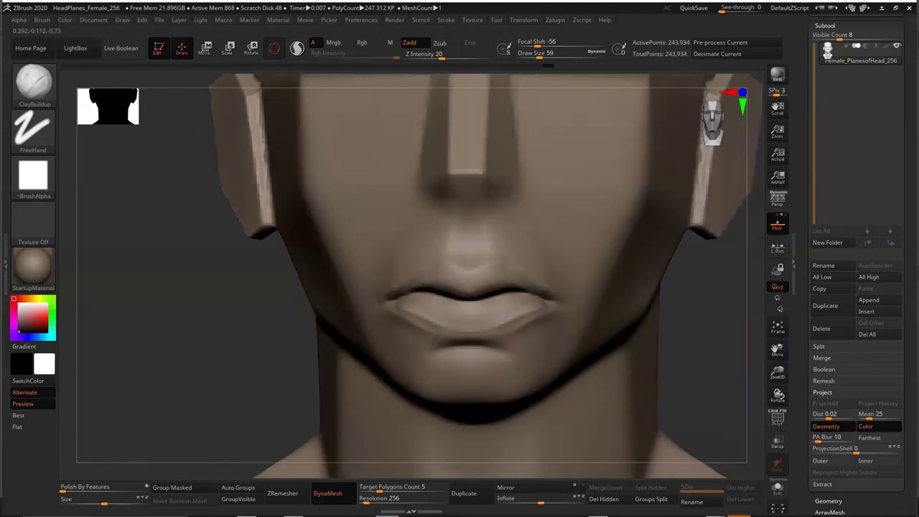
pyautogui.moveTo(201, 252)
pyautogui.keyDown('shift'); pyautogui.mouseDown()
pyautogui.moveTo(568, 210)
pyautogui.moveTo(492, 216)
pyautogui.mouseUp(); pyautogui.keyUp('shift')
pyautogui.moveTo(480, 262); pyautogui.dragTo(513, 238)
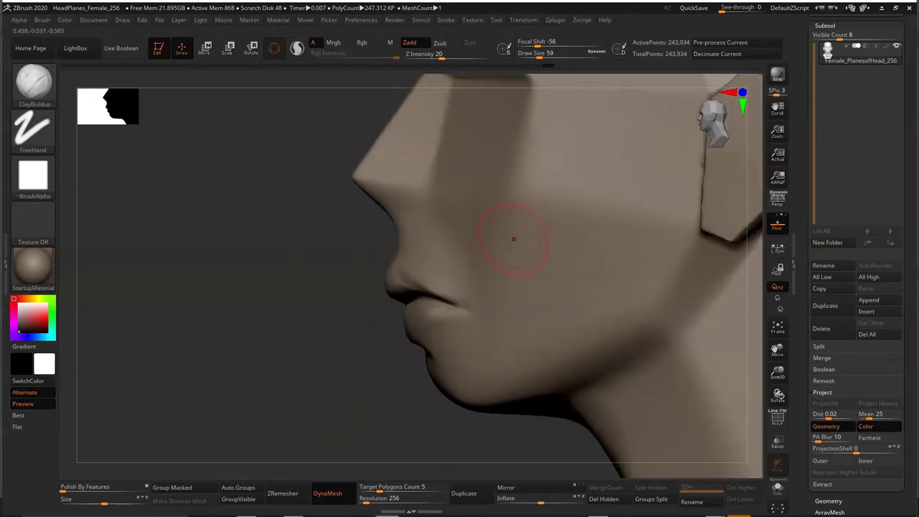
# Lasso-isolate the mouth and chin region and split the hidden head parts away.
pyautogui.keyDown('ctrl'); pyautogui.keyDown('shift'); pyautogui.click(33, 129); pyautogui.keyUp('shift'); pyautogui.keyUp('ctrl')
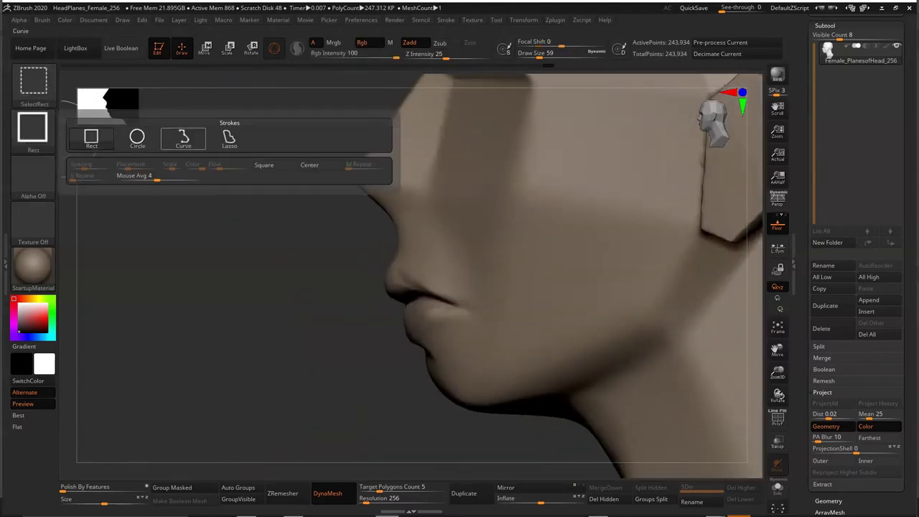
pyautogui.keyDown('ctrl'); pyautogui.keyDown('shift'); pyautogui.click(230, 138); pyautogui.keyUp('shift'); pyautogui.keyUp('ctrl')
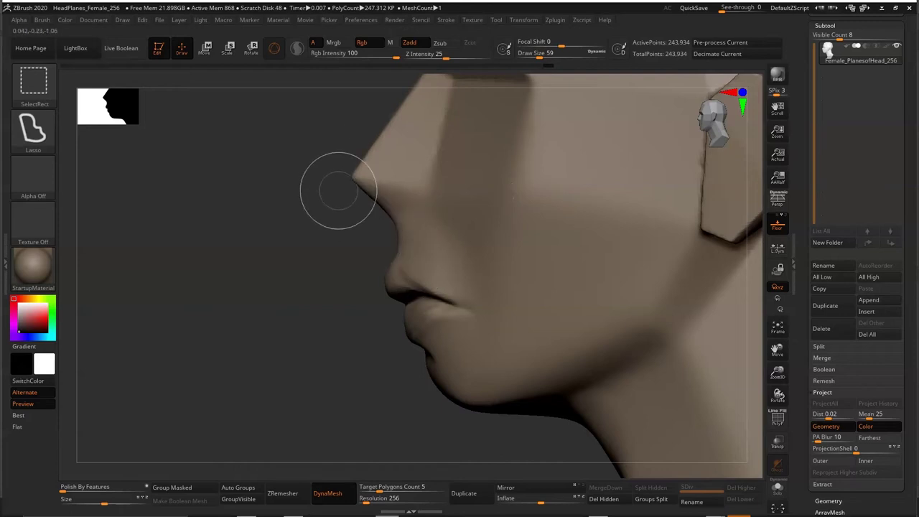
pyautogui.moveTo(350, 197)
pyautogui.keyDown('ctrl'); pyautogui.keyDown('shift'); pyautogui.mouseDown()
pyautogui.moveTo(555, 449)
pyautogui.moveTo(352, 202)
pyautogui.mouseUp(); pyautogui.keyUp('shift'); pyautogui.keyUp('ctrl')
pyautogui.moveTo(322, 435)
pyautogui.mouseDown()
pyautogui.moveTo(572, 260)
pyautogui.moveTo(618, 276)
pyautogui.moveTo(632, 248)
pyautogui.mouseUp()
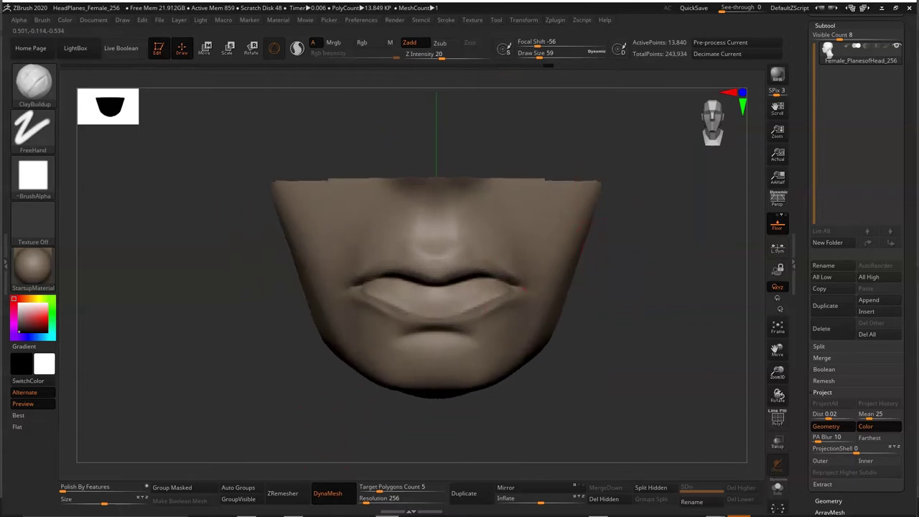
pyautogui.moveTo(639, 301)
pyautogui.keyDown('alt'); pyautogui.mouseDown()
pyautogui.moveTo(655, 237)
pyautogui.moveTo(624, 258)
pyautogui.mouseUp(); pyautogui.keyUp('alt')
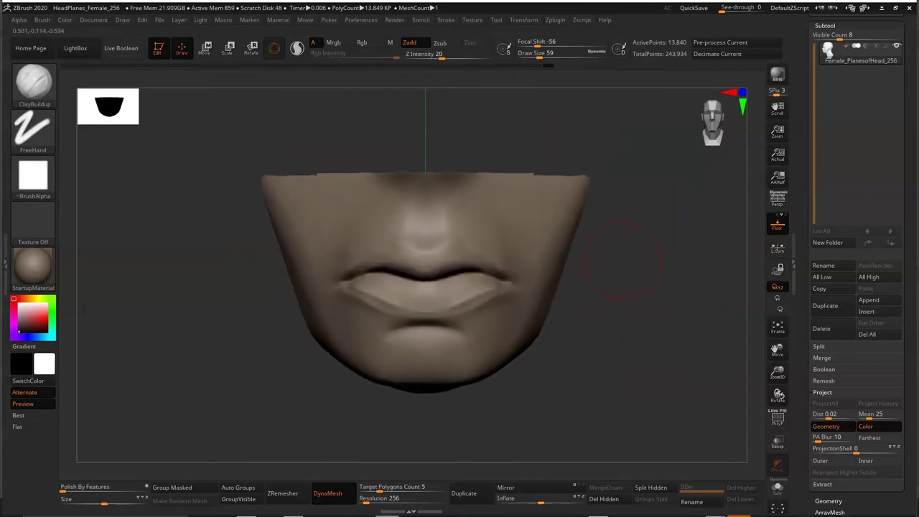
pyautogui.click(604, 499)
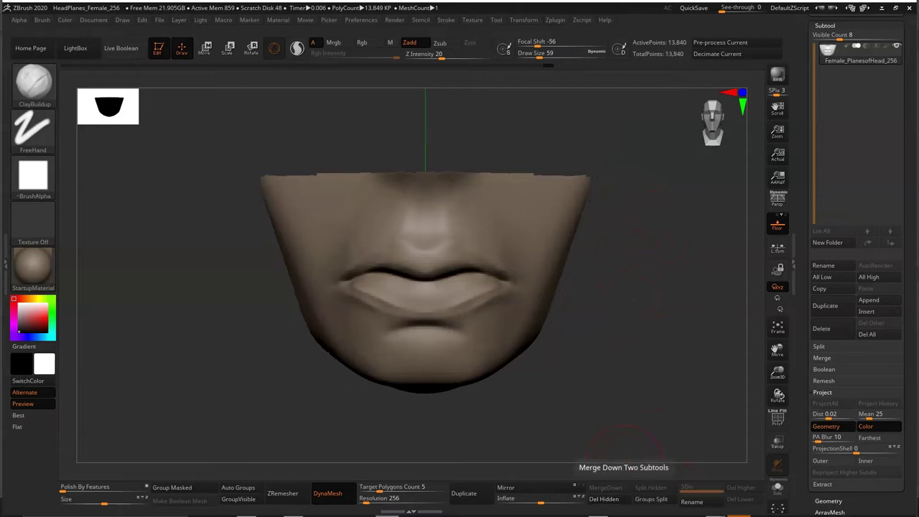
# Scale the mouth piece up about 1.6 times with Transpose in front view.
pyautogui.moveTo(625, 272)
pyautogui.mouseDown()
pyautogui.moveTo(646, 244)
pyautogui.moveTo(644, 288)
pyautogui.mouseUp()
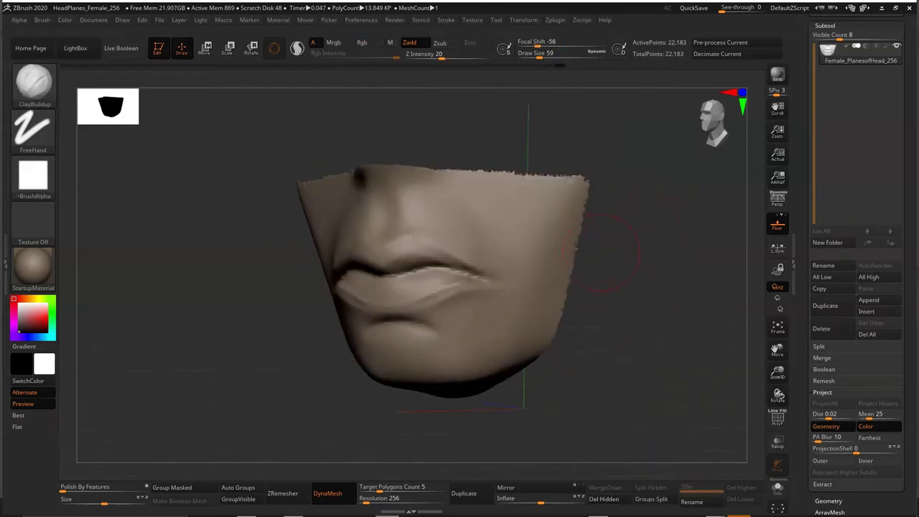
pyautogui.hotkey('ctrl', 'z')
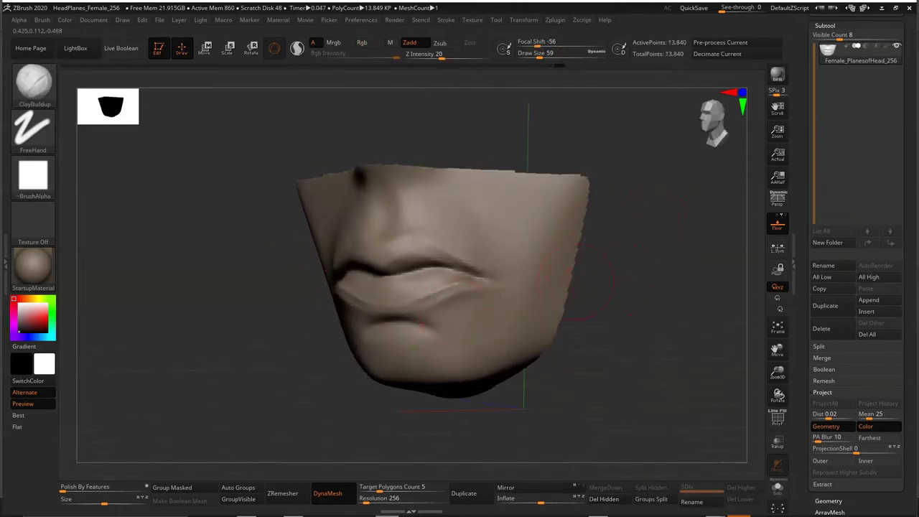
pyautogui.keyDown('shift'); pyautogui.moveTo(577, 277); pyautogui.dragTo(603, 280); pyautogui.keyUp('shift')
pyautogui.press('w')
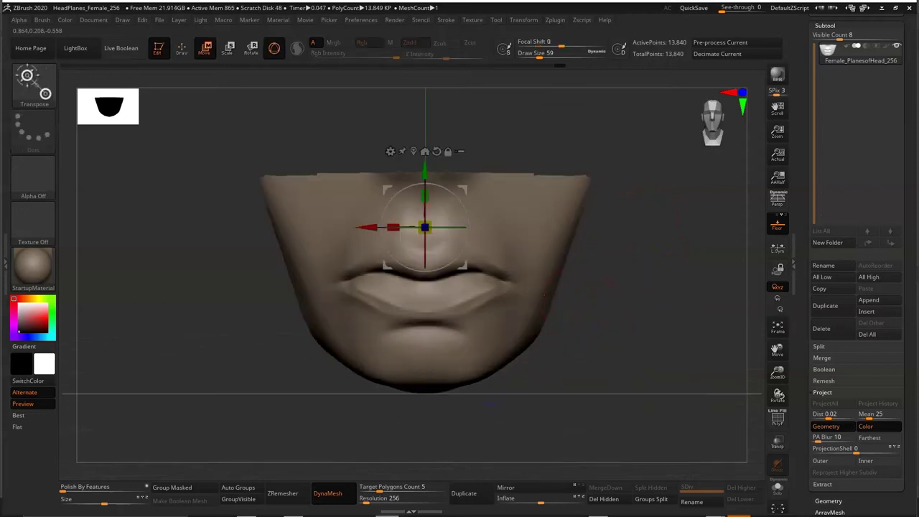
pyautogui.keyDown('alt'); pyautogui.moveTo(460, 216); pyautogui.dragTo(475, 202); pyautogui.keyUp('alt')
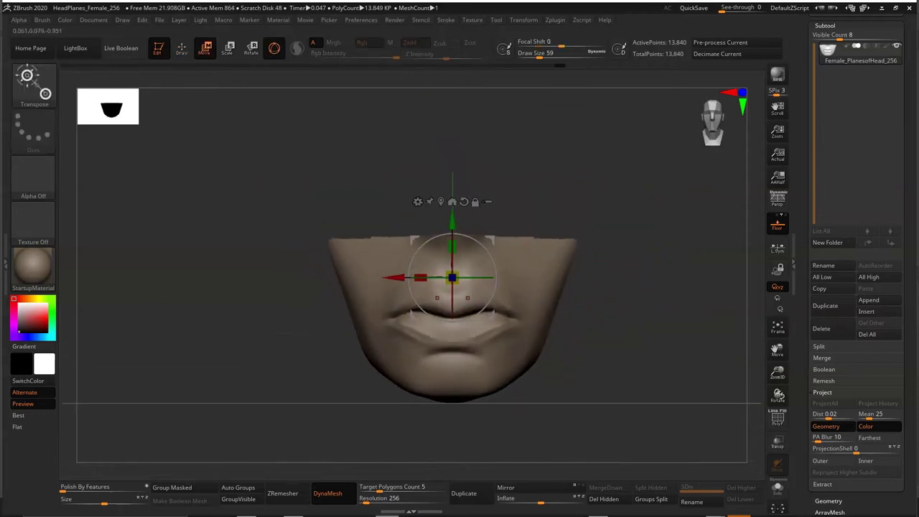
pyautogui.moveTo(452, 278); pyautogui.dragTo(489, 280)
pyautogui.keyDown('alt'); pyautogui.moveTo(718, 359); pyautogui.dragTo(699, 278); pyautogui.keyUp('alt')
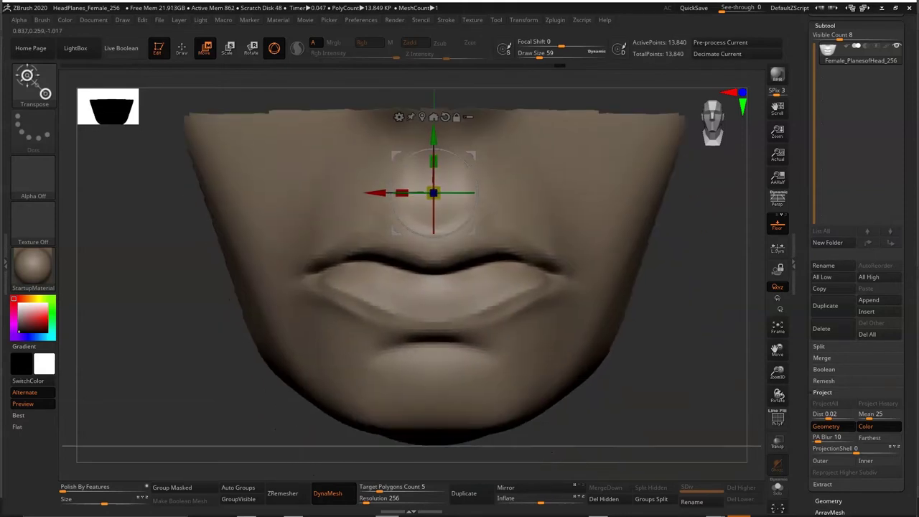
pyautogui.press('q')
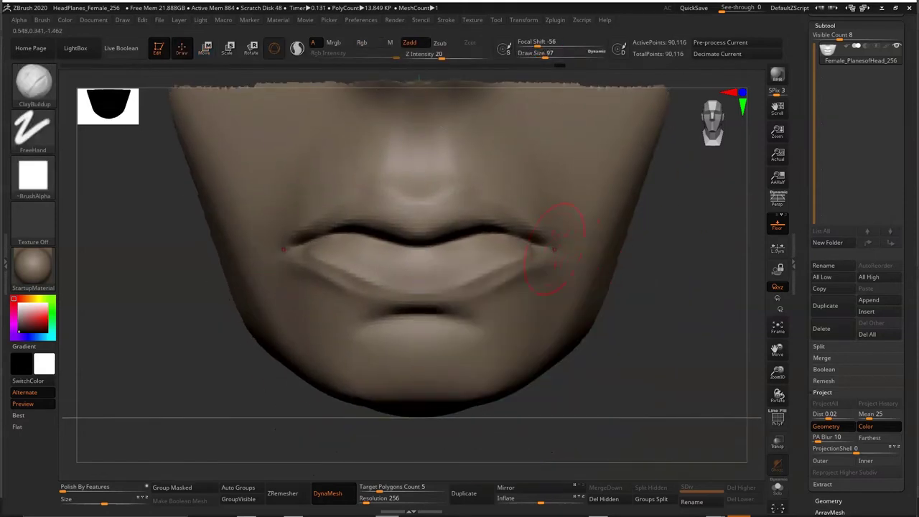
# Switch to DamStandard and orbit the enlarged mouth piece between three-quarter and front views.
pyautogui.moveTo(639, 208); pyautogui.dragTo(704, 230)
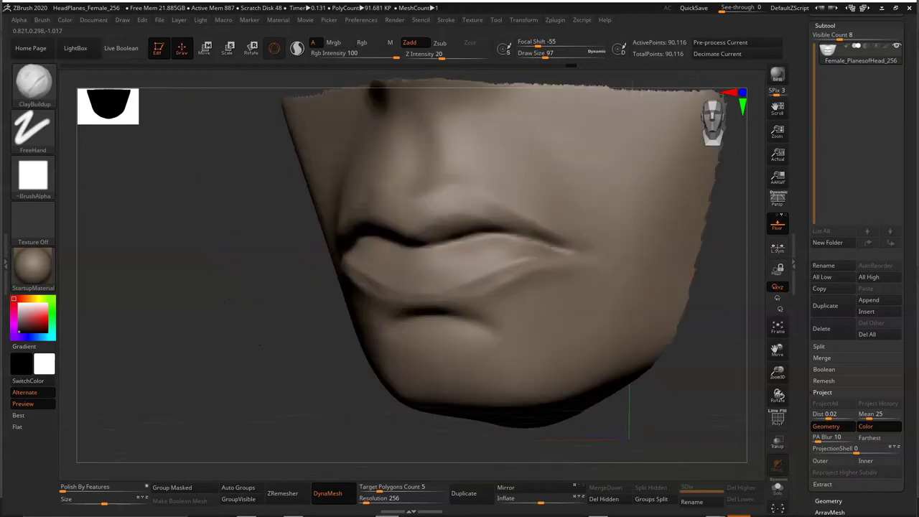
pyautogui.press('b')
pyautogui.press('d')
pyautogui.press('s')
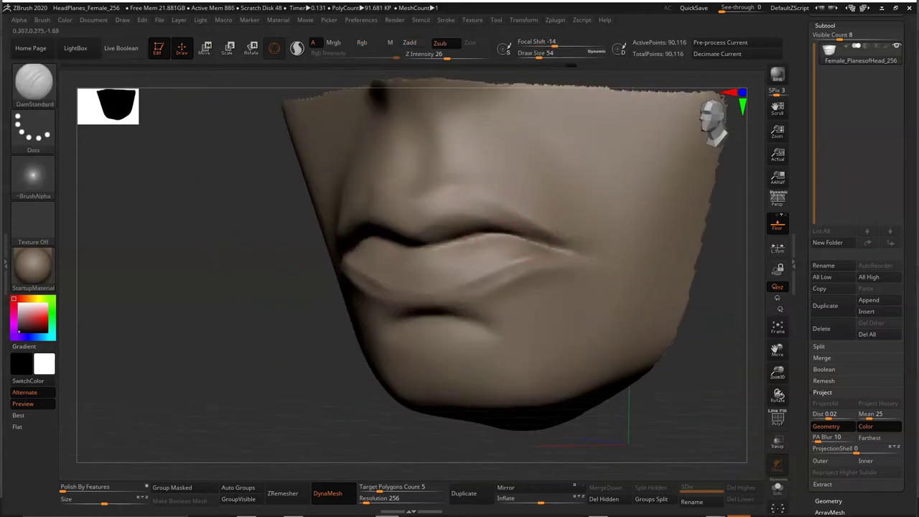
pyautogui.press('ctrl')
pyautogui.moveTo(564, 241)
pyautogui.keyDown('ctrl'); pyautogui.mouseDown(button='right')
pyautogui.moveTo(553, 230)
pyautogui.moveTo(610, 246)
pyautogui.mouseUp(button='right'); pyautogui.keyUp('ctrl')
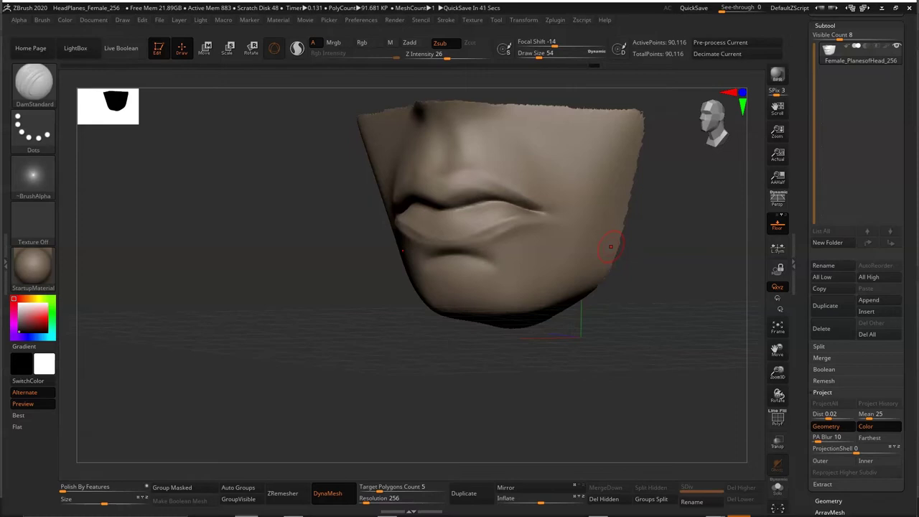
pyautogui.moveTo(610, 246)
pyautogui.mouseDown(button='right')
pyautogui.moveTo(522, 211)
pyautogui.moveTo(527, 236)
pyautogui.mouseUp(button='right')
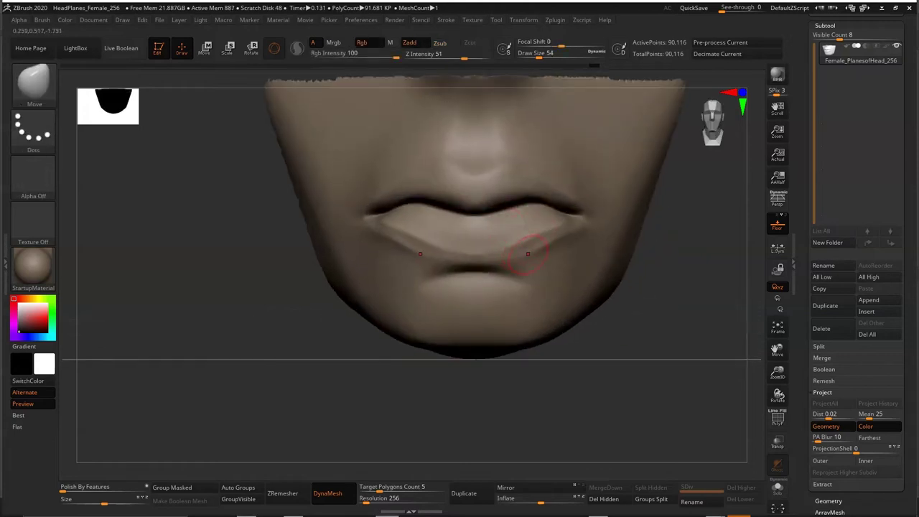
# Enlarge the brush to 104, return to DamStandard, and frame a three-quarter view of the mouth.
pyautogui.press('space')
pyautogui.moveTo(532, 237); pyautogui.dragTo(552, 265)
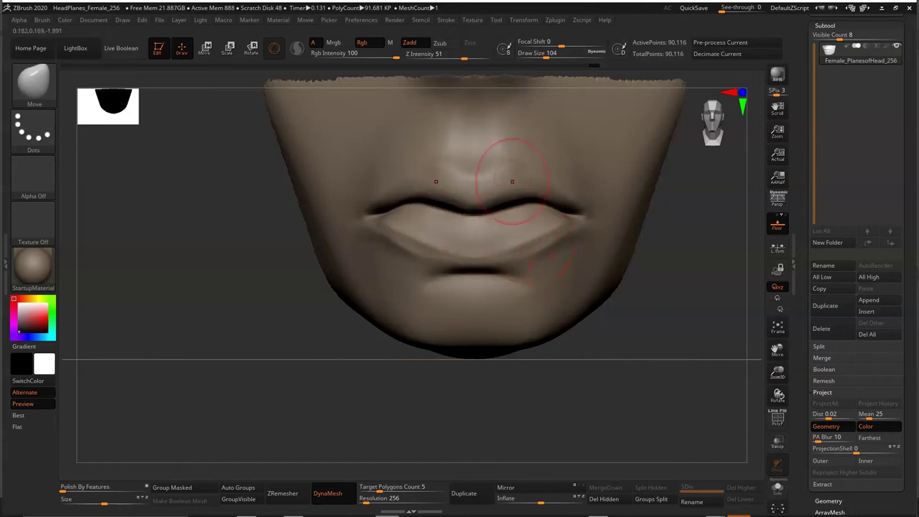
pyautogui.press('b')
pyautogui.press('d')
pyautogui.press('s')
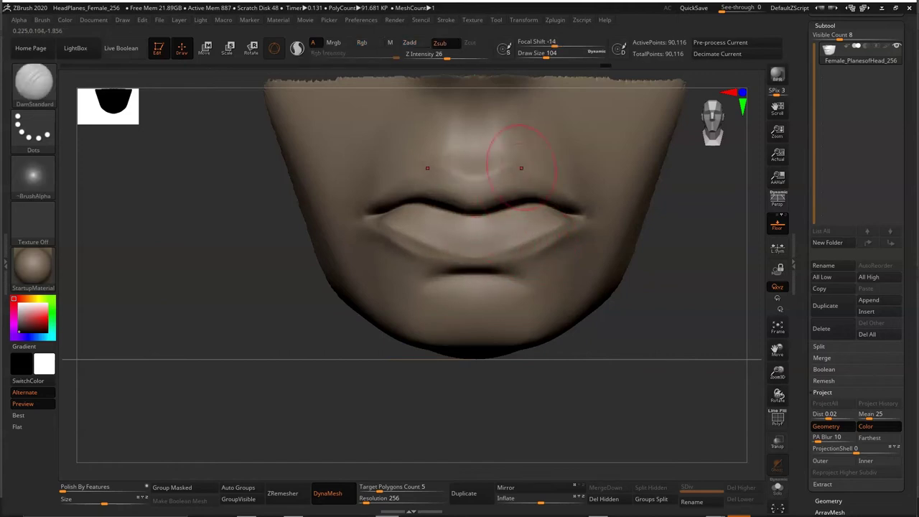
pyautogui.moveTo(628, 247); pyautogui.dragTo(737, 330)
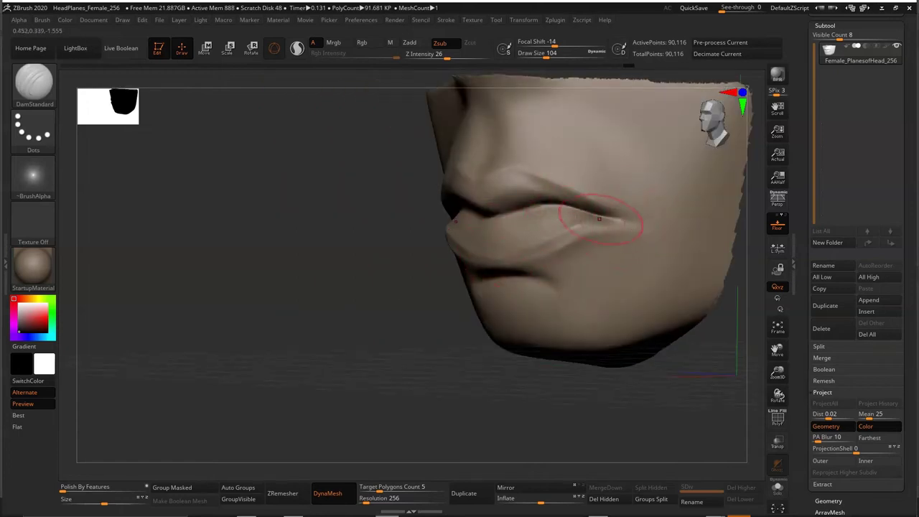
pyautogui.moveTo(777, 392); pyautogui.dragTo(622, 249)
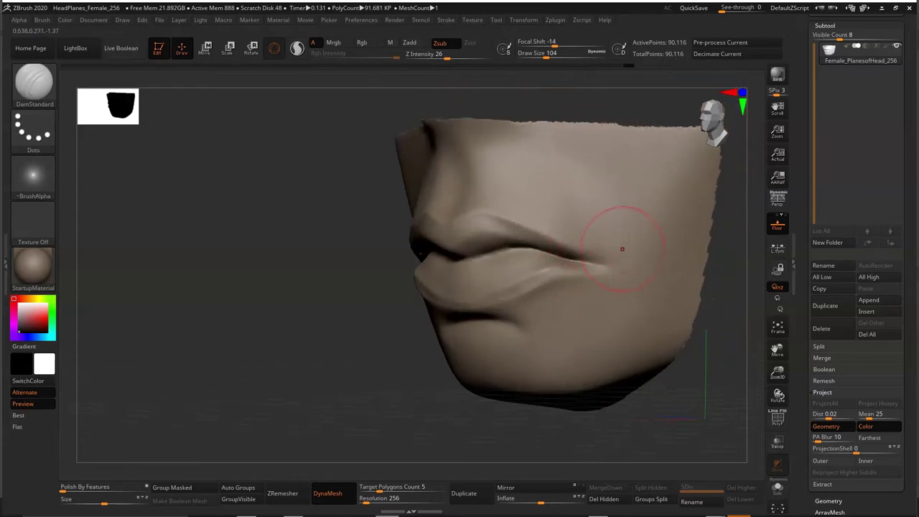
pyautogui.keyDown('alt'); pyautogui.moveTo(628, 299); pyautogui.dragTo(613, 185, button='right'); pyautogui.keyUp('alt')
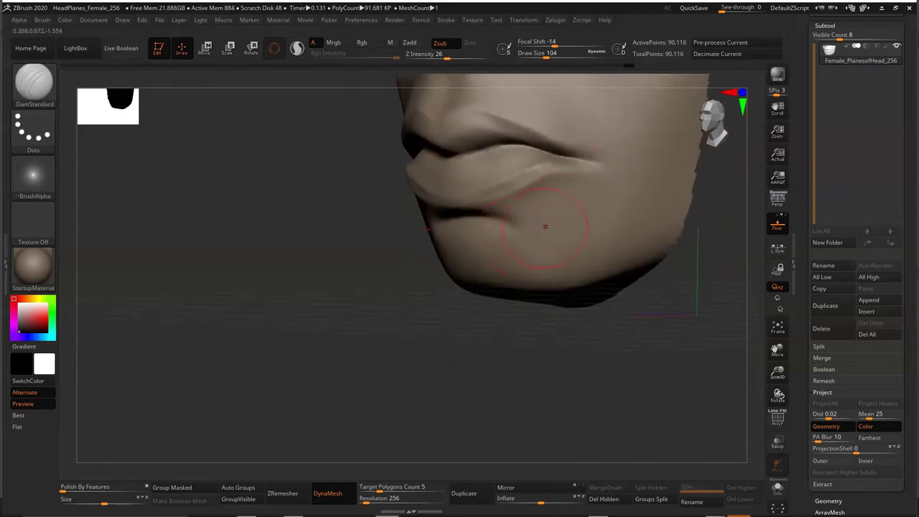
# Lower DamStandard depth from 26 to 14 and size it to 116 for the corner folds.
pyautogui.press('space')
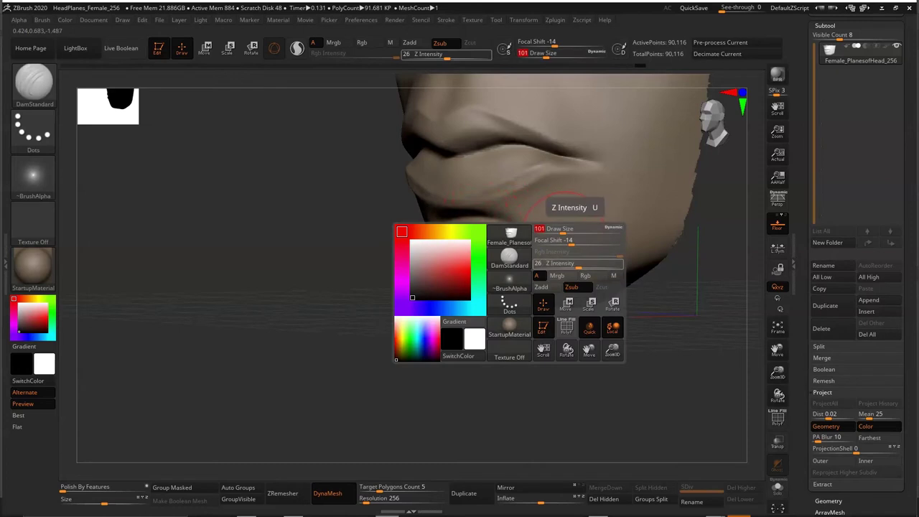
pyautogui.moveTo(556, 264); pyautogui.dragTo(545, 264)
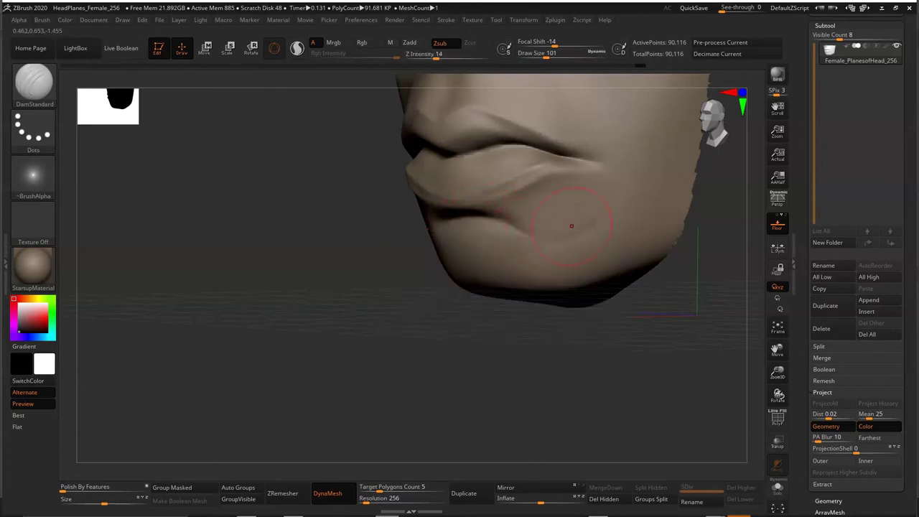
pyautogui.press(']')
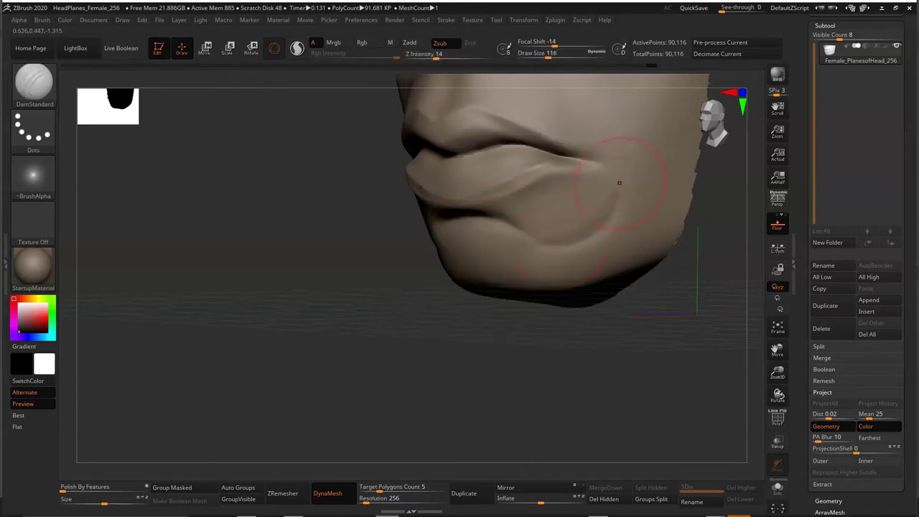
pyautogui.moveTo(619, 182)
pyautogui.mouseDown(button='right')
pyautogui.moveTo(565, 260)
pyautogui.moveTo(603, 230)
pyautogui.moveTo(528, 269)
pyautogui.mouseUp(button='right')
# With the Move brush at about 197, pull the chin's lower edge downward.
pyautogui.press('b')
pyautogui.press('m')
pyautogui.press('v')
pyautogui.press('space')
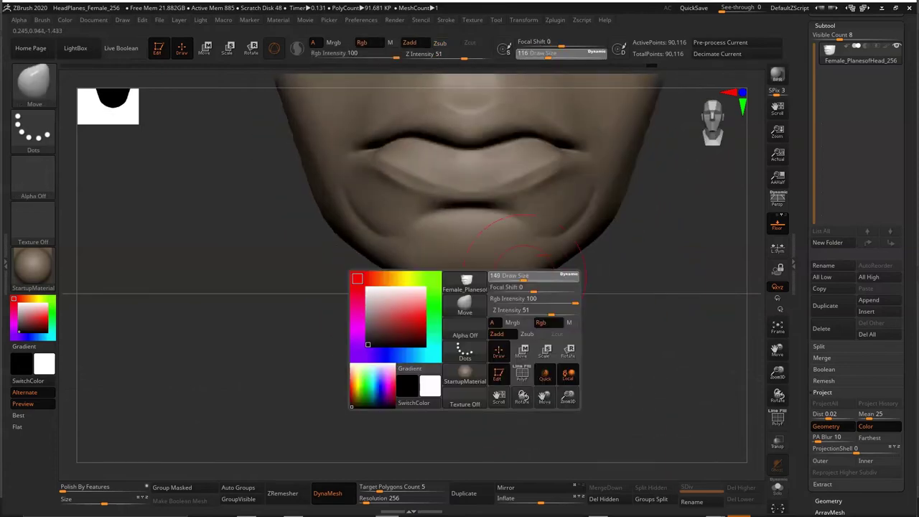
pyautogui.moveTo(528, 276); pyautogui.dragTo(550, 276)
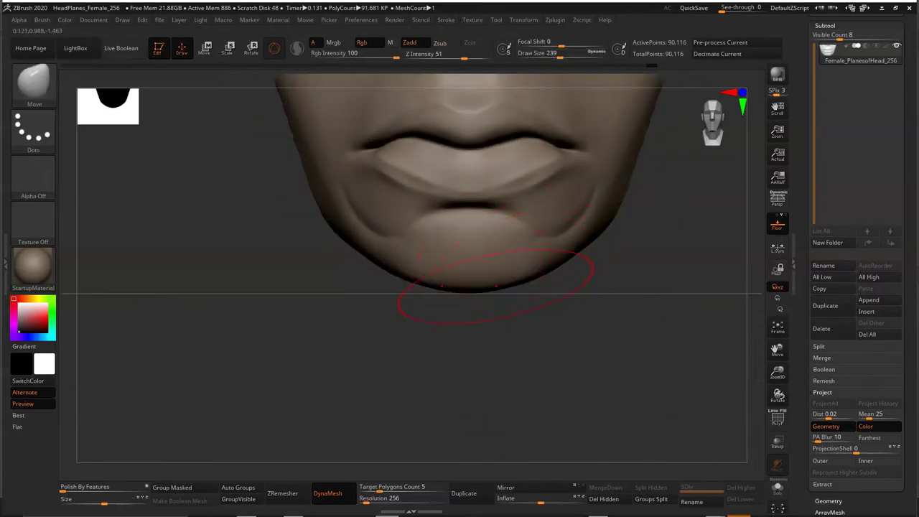
pyautogui.moveTo(488, 281); pyautogui.dragTo(488, 293)
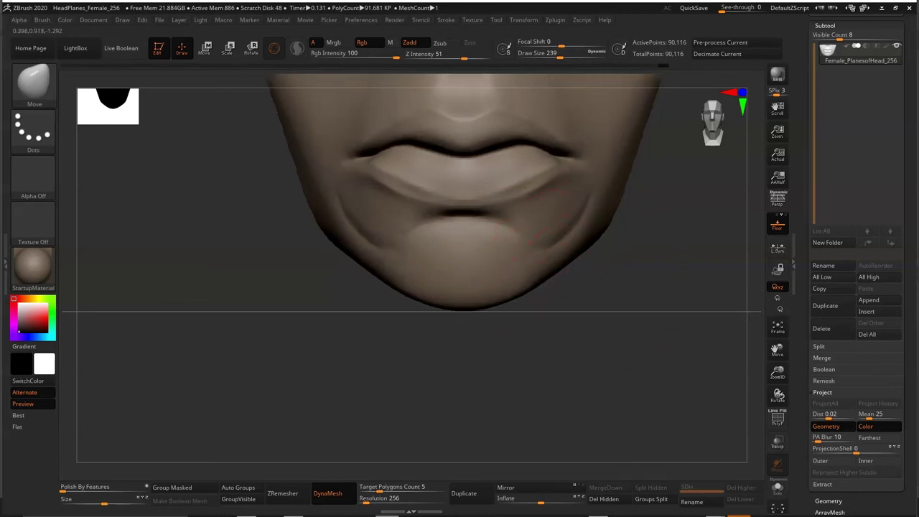
# Reshape both mouth corners symmetrically with the Move brush.
pyautogui.moveTo(459, 287)
pyautogui.mouseDown(button='right')
pyautogui.moveTo(519, 340)
pyautogui.moveTo(589, 291)
pyautogui.moveTo(544, 230)
pyautogui.mouseUp(button='right')
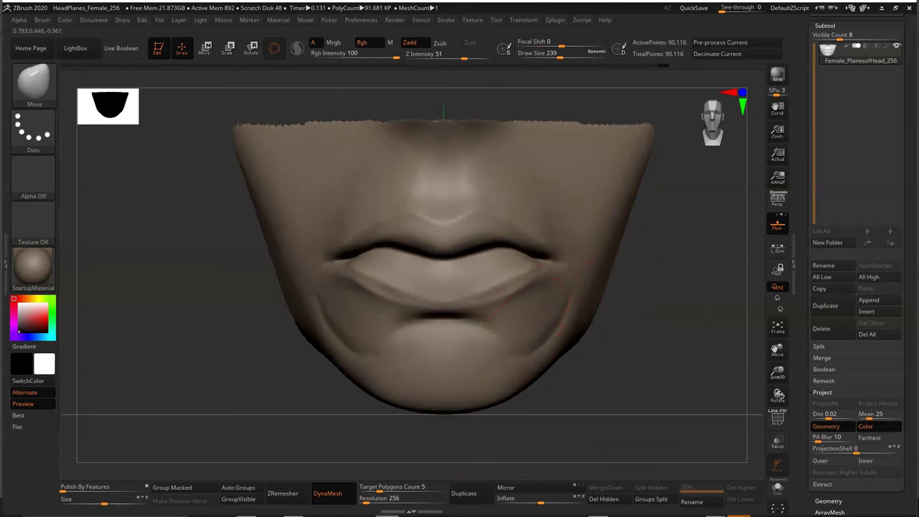
pyautogui.moveTo(538, 245); pyautogui.dragTo(540, 258)
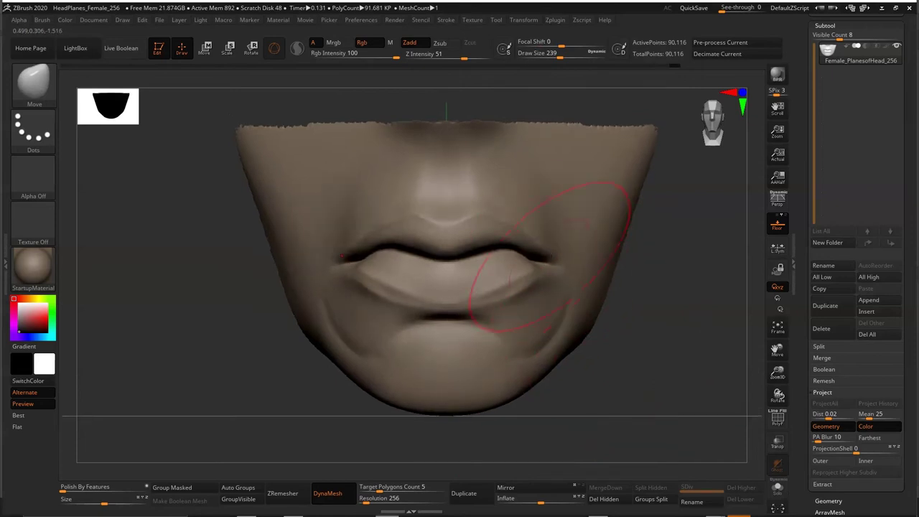
pyautogui.moveTo(581, 370); pyautogui.dragTo(501, 244, button='right')
pyautogui.press('space')
pyautogui.press('b')
pyautogui.press('c')
pyautogui.press('b')
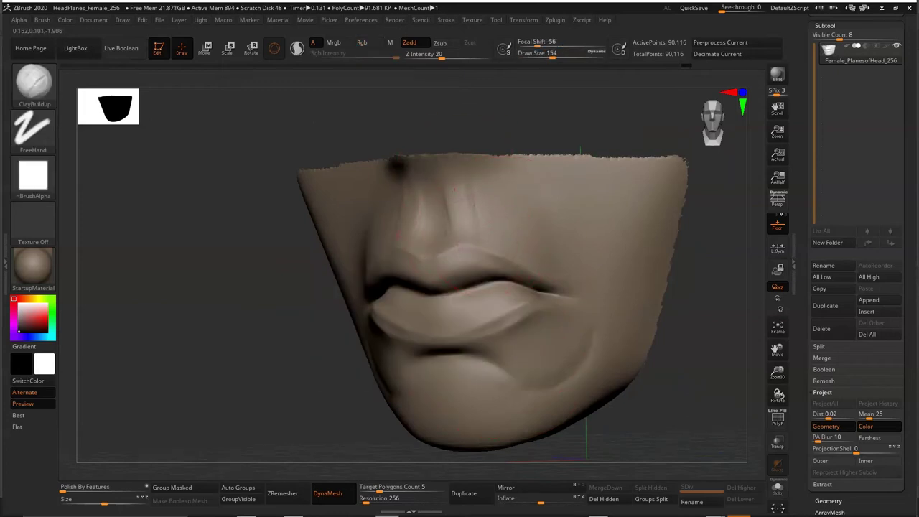
# Carve the parting line between the lips with DamStandard, then return to a front view.
pyautogui.moveTo(558, 230)
pyautogui.mouseDown(button='right')
pyautogui.moveTo(517, 231)
pyautogui.moveTo(580, 263)
pyautogui.mouseUp(button='right')
pyautogui.press('b')
pyautogui.press('d')
pyautogui.press('s')
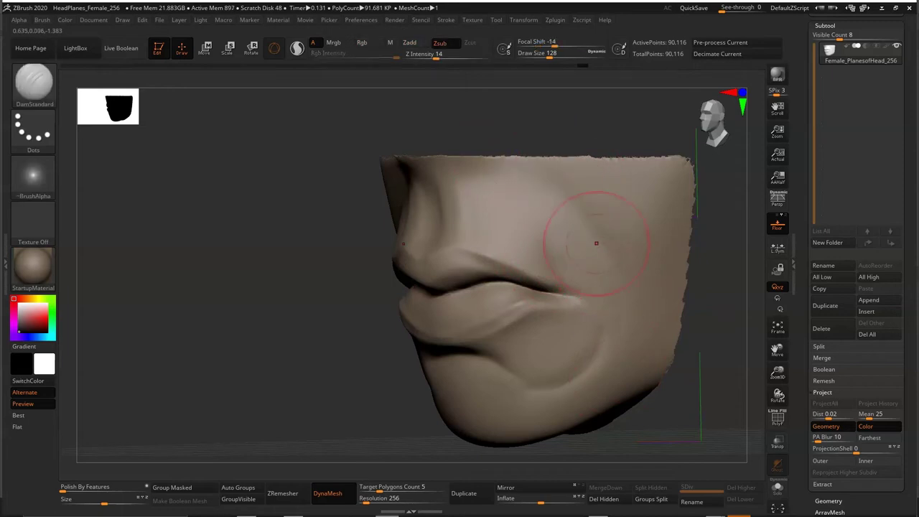
pyautogui.press('space')
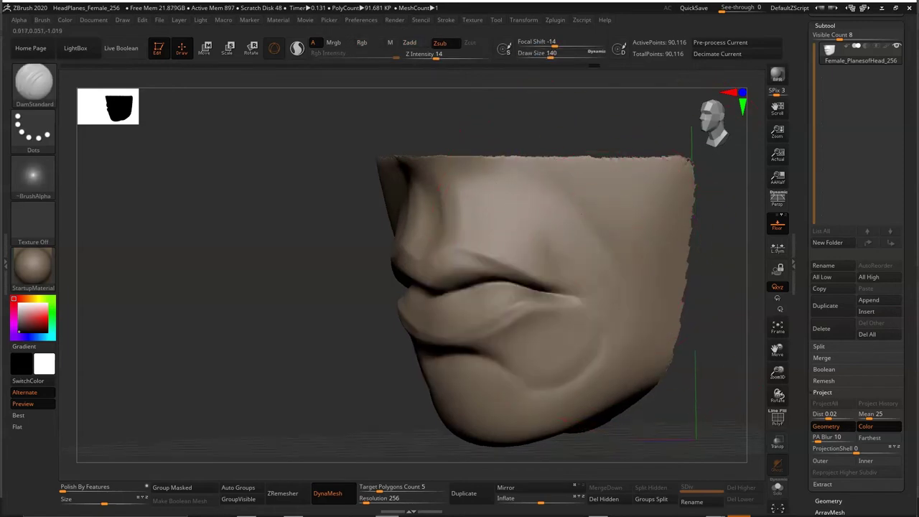
pyautogui.click(712, 122)
pyautogui.keyDown('alt'); pyautogui.moveTo(583, 239); pyautogui.dragTo(550, 228); pyautogui.keyUp('alt')
pyautogui.keyDown('alt'); pyautogui.moveTo(645, 269); pyautogui.dragTo(667, 287); pyautogui.keyUp('alt')
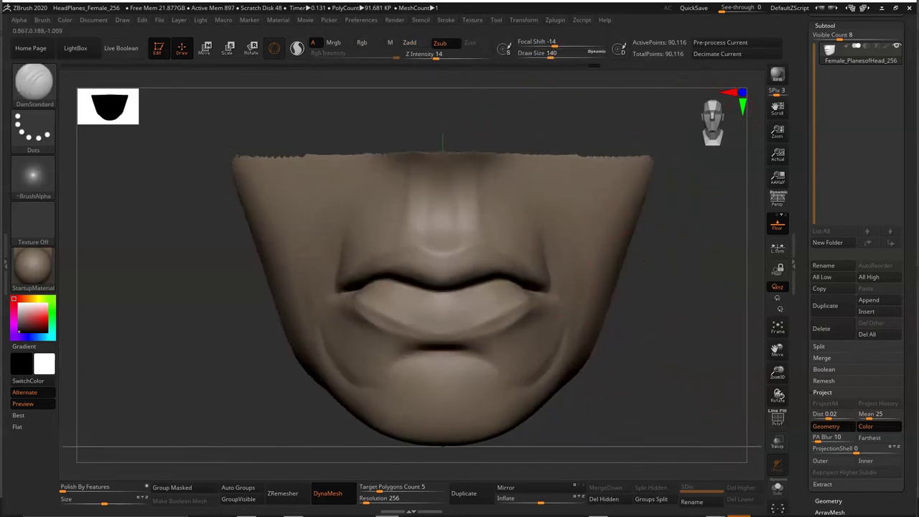
# Build volume on the upper lip with ClayBuildup.
pyautogui.press('b')
pyautogui.press('c')
pyautogui.press('b')
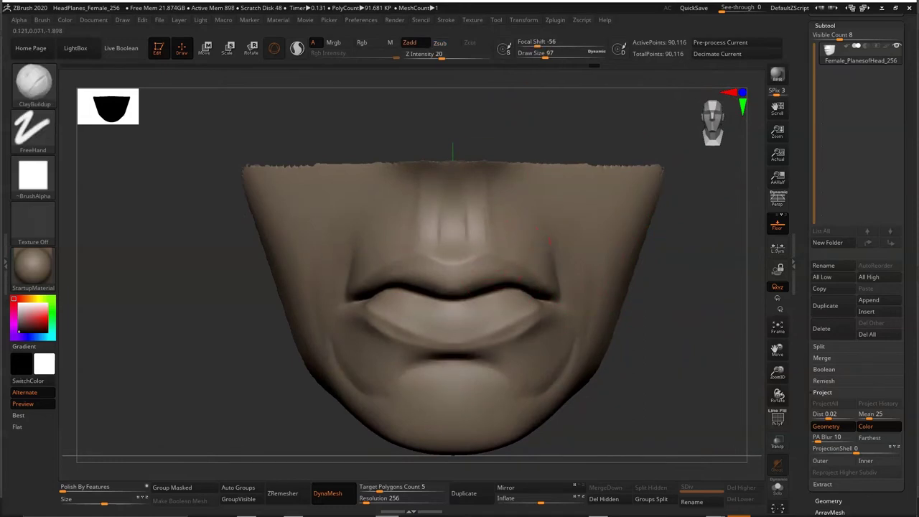
pyautogui.moveTo(529, 225)
pyautogui.keyDown('alt'); pyautogui.mouseDown()
pyautogui.moveTo(520, 201)
pyautogui.moveTo(498, 231)
pyautogui.moveTo(531, 224)
pyautogui.moveTo(567, 233)
pyautogui.moveTo(503, 241)
pyautogui.moveTo(532, 232)
pyautogui.mouseUp(); pyautogui.keyUp('alt')
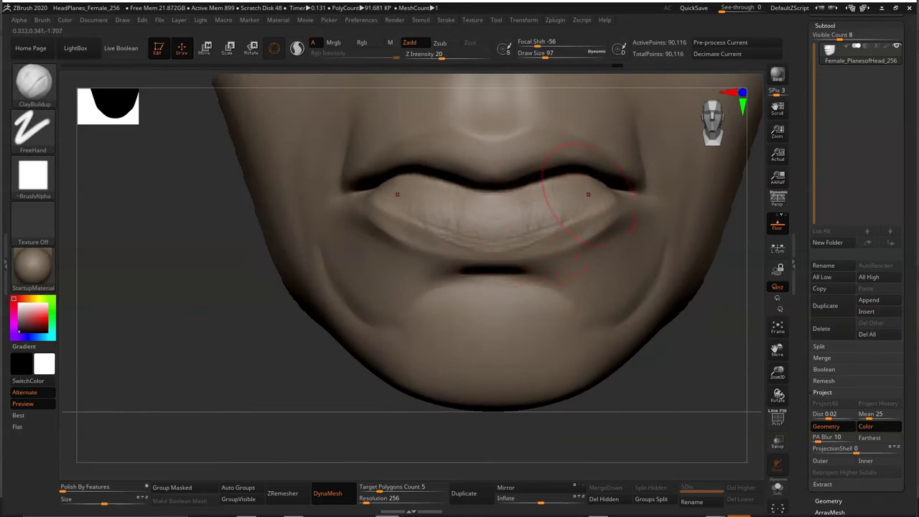
# Re-cut the lip line with DamStandard at brush size 71 from a three-quarter view.
pyautogui.press('b')
pyautogui.press('d')
pyautogui.press('s')
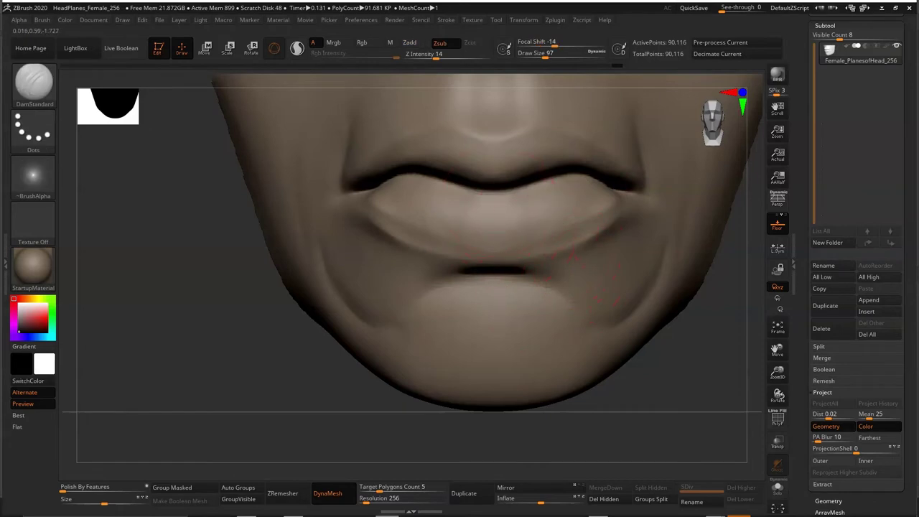
pyautogui.press('space')
pyautogui.moveTo(506, 214); pyautogui.dragTo(496, 214)
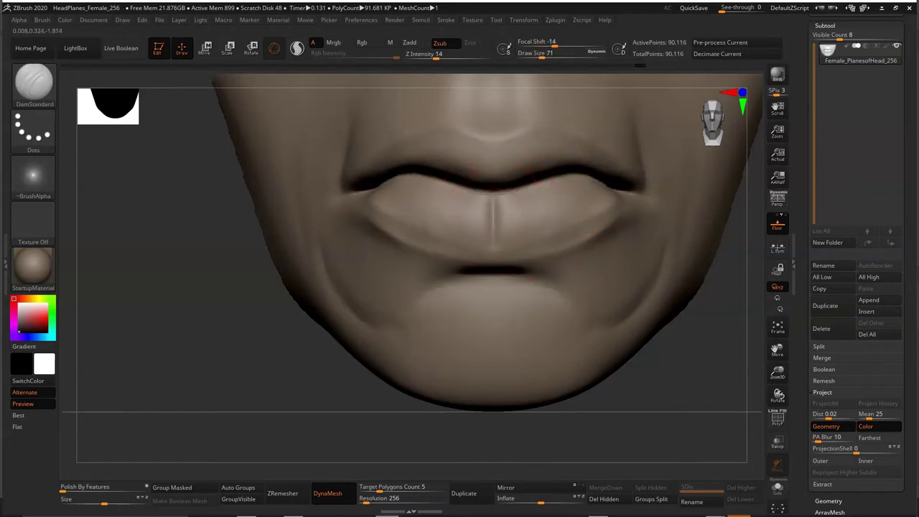
pyautogui.moveTo(554, 207); pyautogui.dragTo(535, 208, button='right')
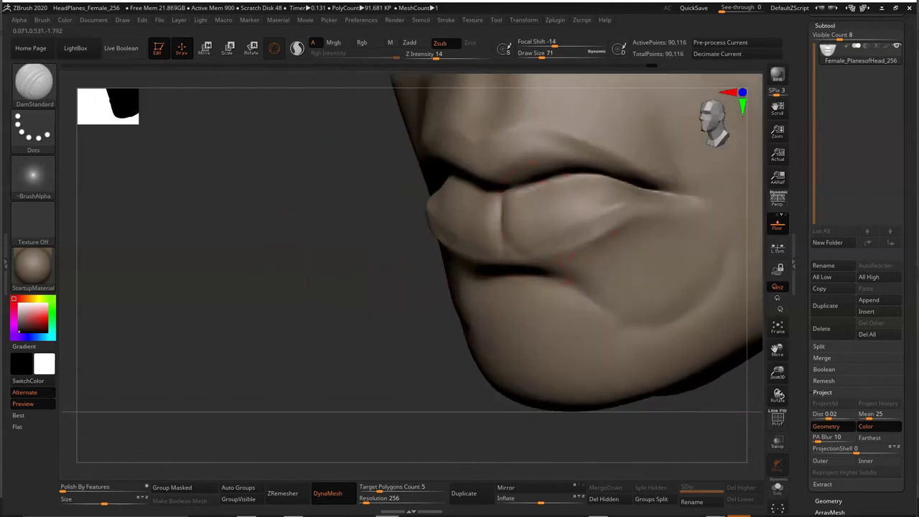
# Alternate ClayBuildup and DamStandard from front and low views to shape the cupid's bow.
pyautogui.press('b')
pyautogui.press('c')
pyautogui.press('b')
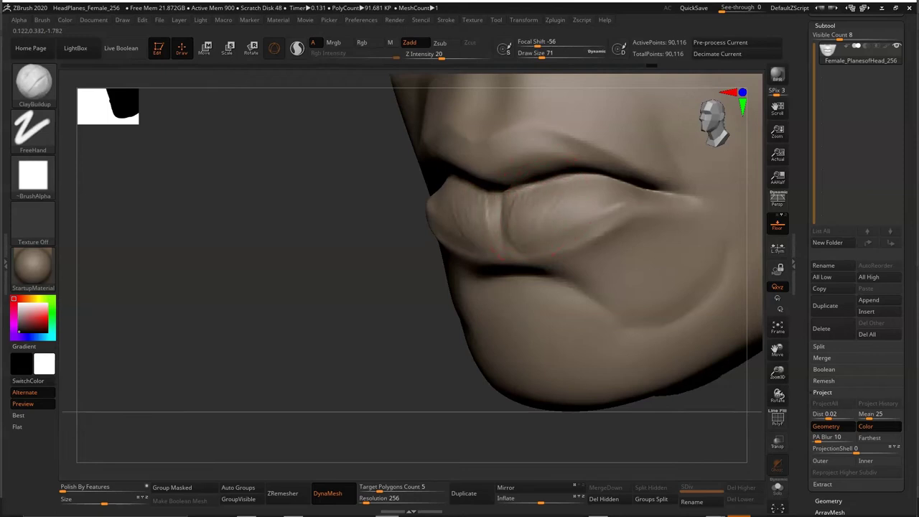
pyautogui.moveTo(554, 198); pyautogui.dragTo(595, 195, button='right')
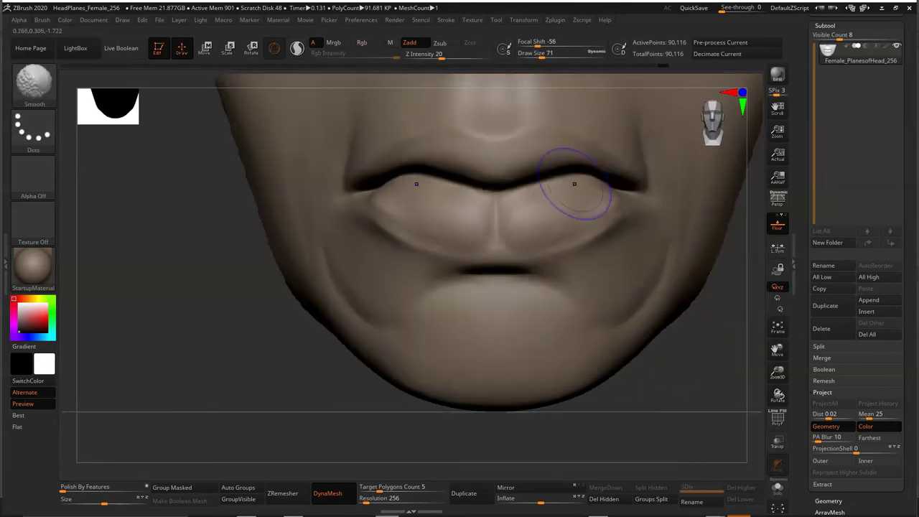
pyautogui.moveTo(496, 223); pyautogui.dragTo(511, 257, button='right')
pyautogui.press('b')
pyautogui.press('d')
pyautogui.press('s')
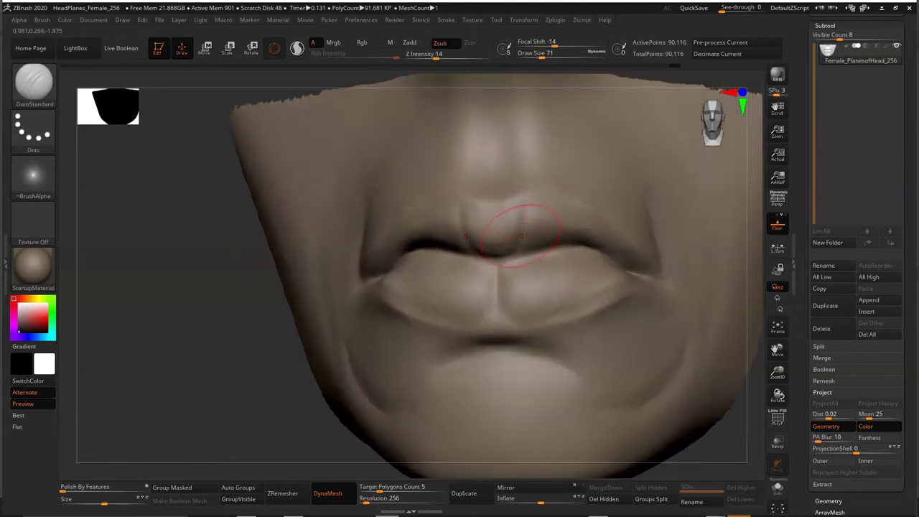
pyautogui.press('b')
pyautogui.press('c')
pyautogui.press('b')
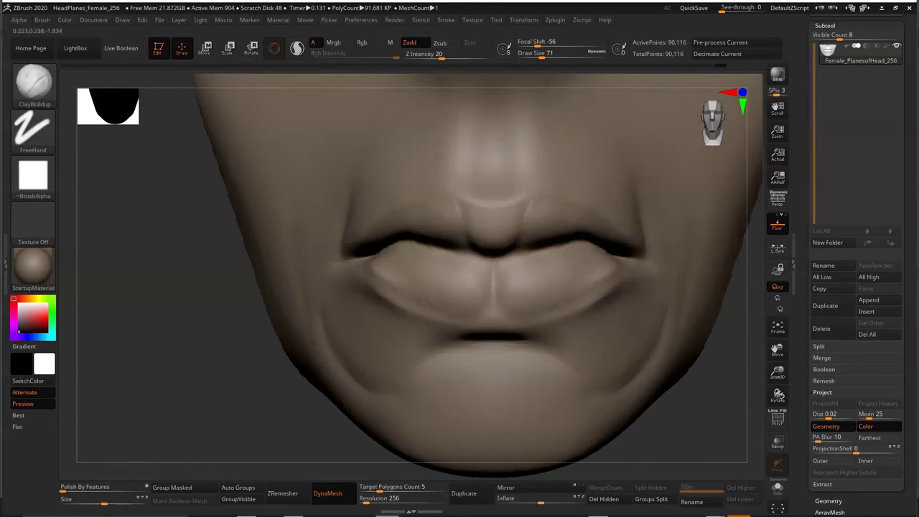
# Sharpen the upper-lip creases and philtrum, smoothing and re-carving the central lip line.
pyautogui.moveTo(541, 243); pyautogui.dragTo(537, 237, button='right')
pyautogui.moveTo(567, 237)
pyautogui.mouseDown()
pyautogui.moveTo(546, 243)
pyautogui.moveTo(584, 228)
pyautogui.mouseUp()
pyautogui.press('shift')
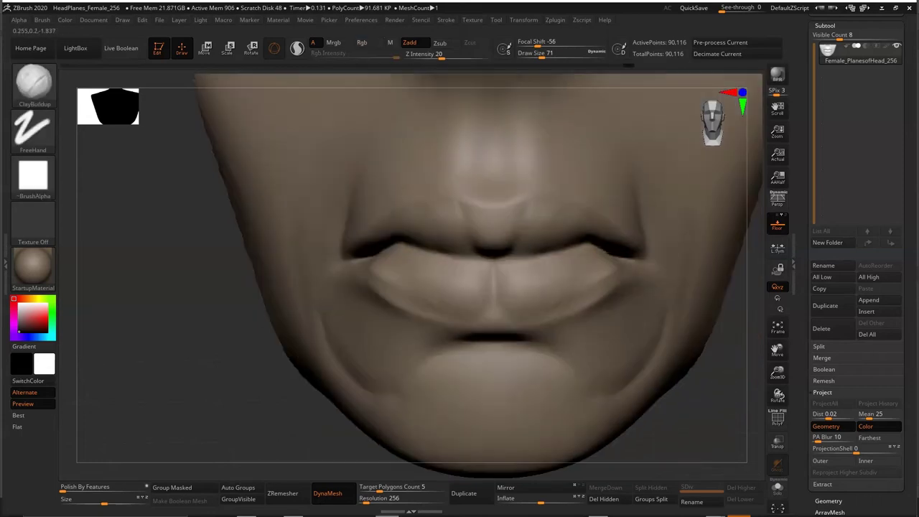
pyautogui.press('space')
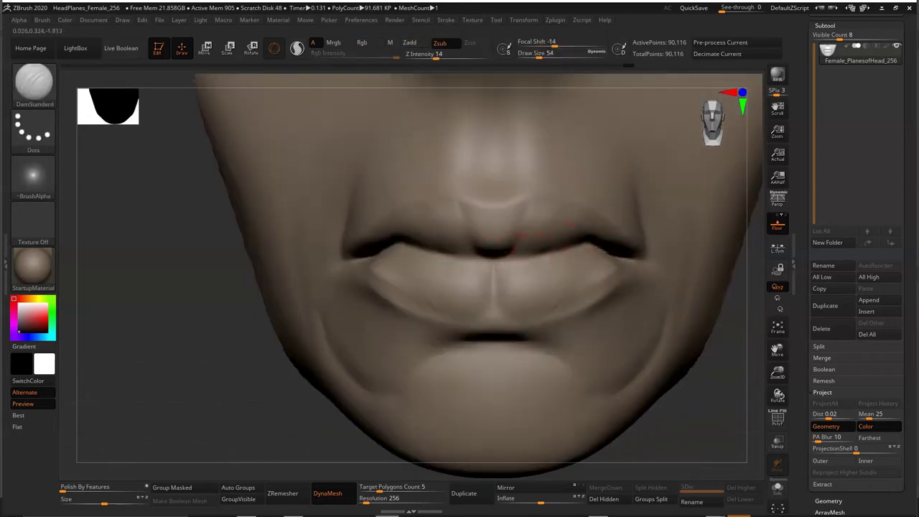
pyautogui.moveTo(507, 254); pyautogui.dragTo(551, 251)
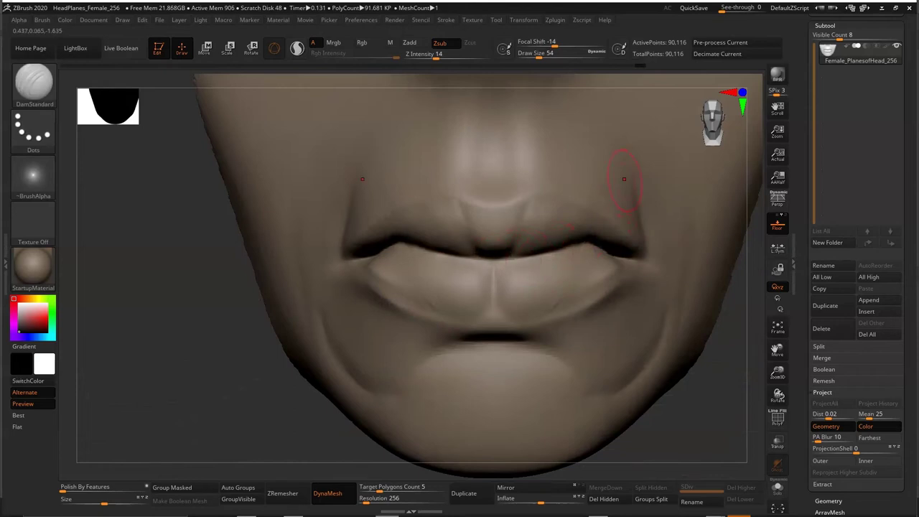
pyautogui.moveTo(618, 193); pyautogui.dragTo(568, 242, button='right')
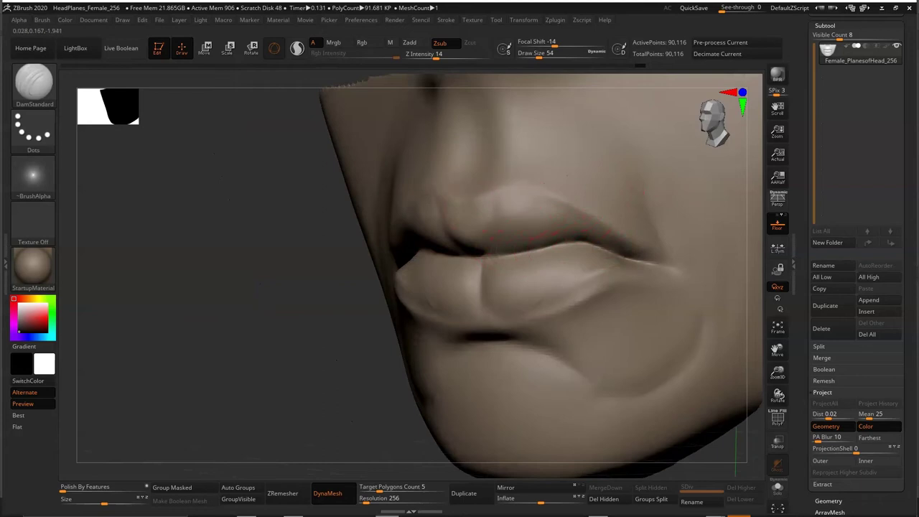
pyautogui.keyDown('shift'); pyautogui.moveTo(618, 188); pyautogui.dragTo(574, 179, button='right'); pyautogui.keyUp('shift')
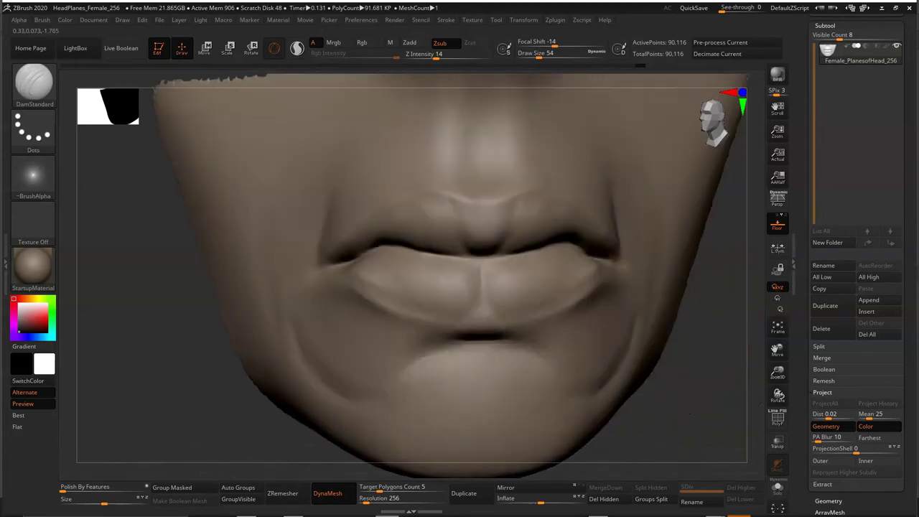
# Add clay to the upper lip with ClayBuildup, checking from above and the front.
pyautogui.press('b')
pyautogui.press('c')
pyautogui.press('b')
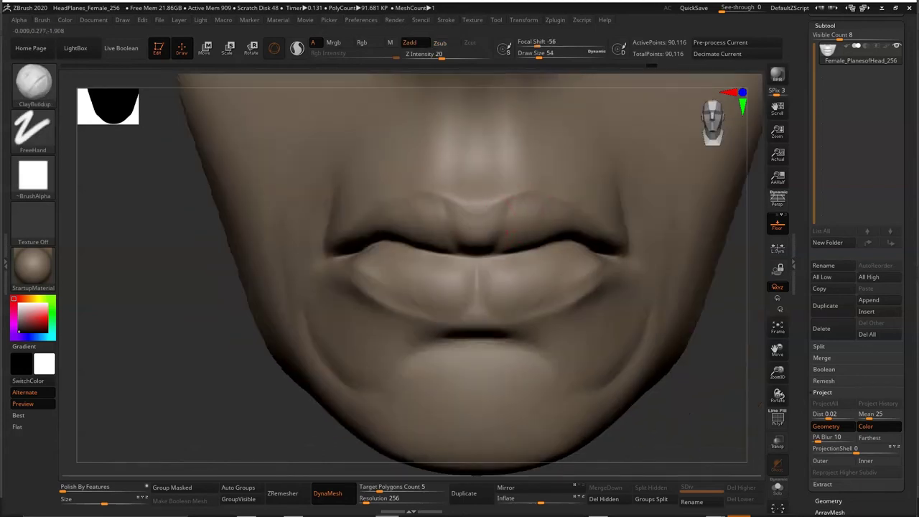
pyautogui.moveTo(481, 205); pyautogui.dragTo(479, 255, button='right')
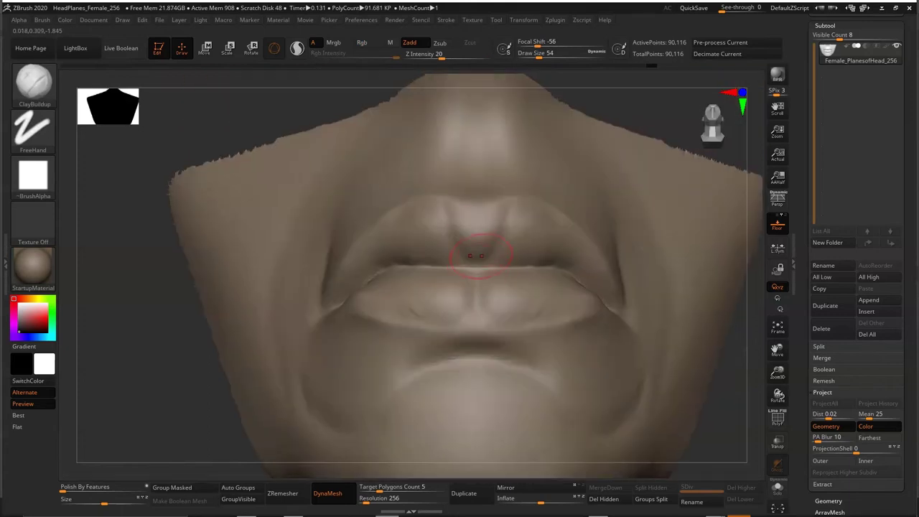
pyautogui.moveTo(543, 194); pyautogui.dragTo(571, 223, button='right')
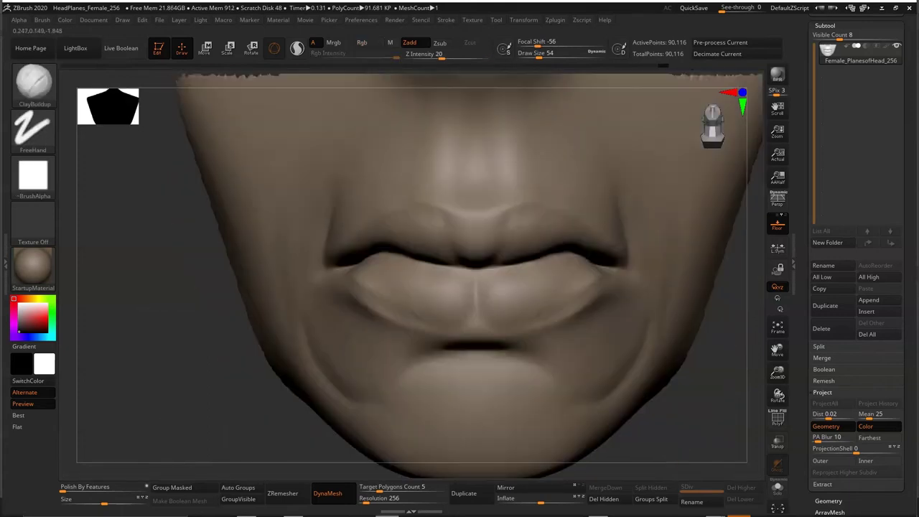
# Pull both lip corners into shape symmetrically with Move, ending at brush size 101.
pyautogui.press('b')
pyautogui.press('m')
pyautogui.press('v')
pyautogui.press('space')
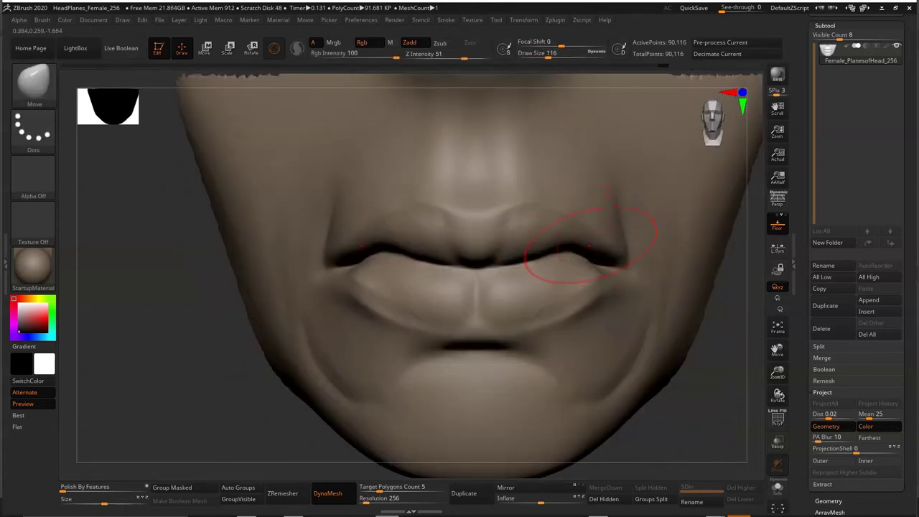
pyautogui.press('space')
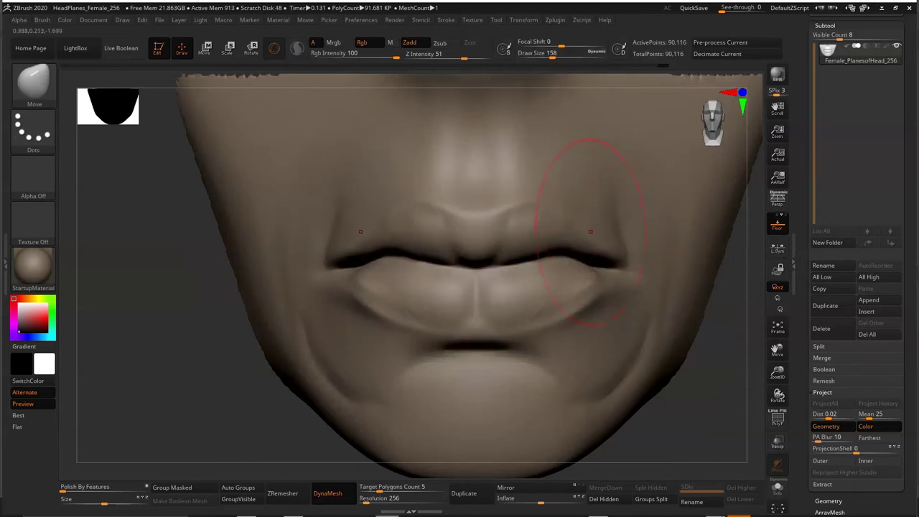
pyautogui.press('space')
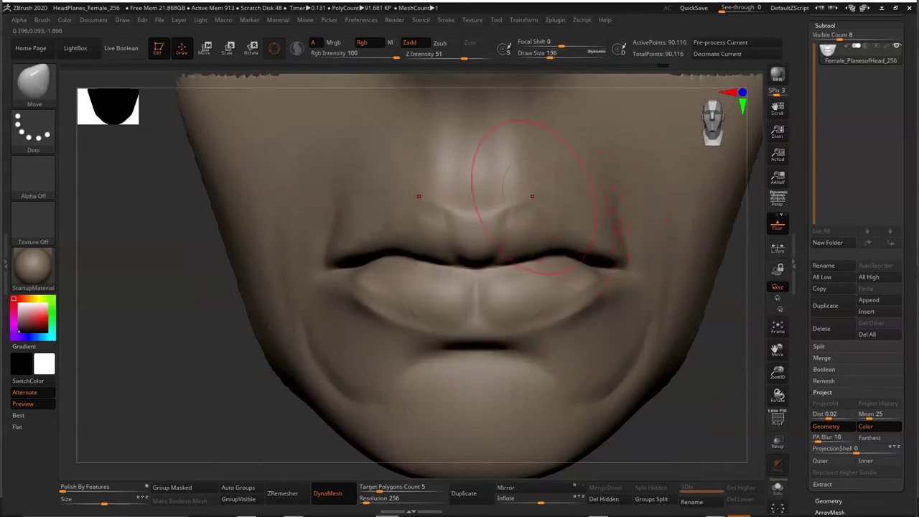
pyautogui.moveTo(574, 314); pyautogui.dragTo(579, 306)
pyautogui.moveTo(632, 283)
pyautogui.mouseDown()
pyautogui.moveTo(635, 273)
pyautogui.moveTo(603, 265)
pyautogui.mouseUp()
pyautogui.press('space')
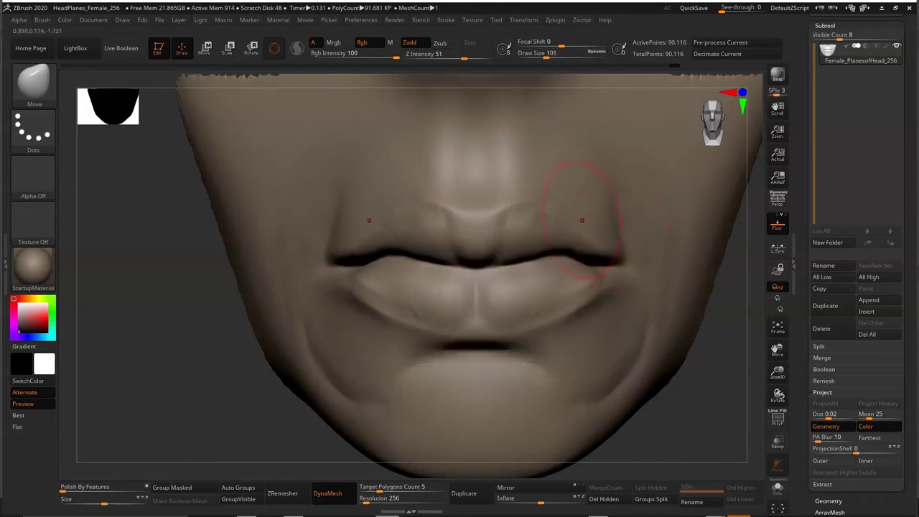
# Reselect ClayBuildup and inspect the mouth from three-quarter and side views.
pyautogui.moveTo(553, 205)
pyautogui.mouseDown(button='right')
pyautogui.moveTo(638, 178)
pyautogui.moveTo(570, 251)
pyautogui.mouseUp(button='right')
pyautogui.press('b')
pyautogui.press('c')
pyautogui.press('b')
pyautogui.moveTo(488, 246); pyautogui.dragTo(488, 188)
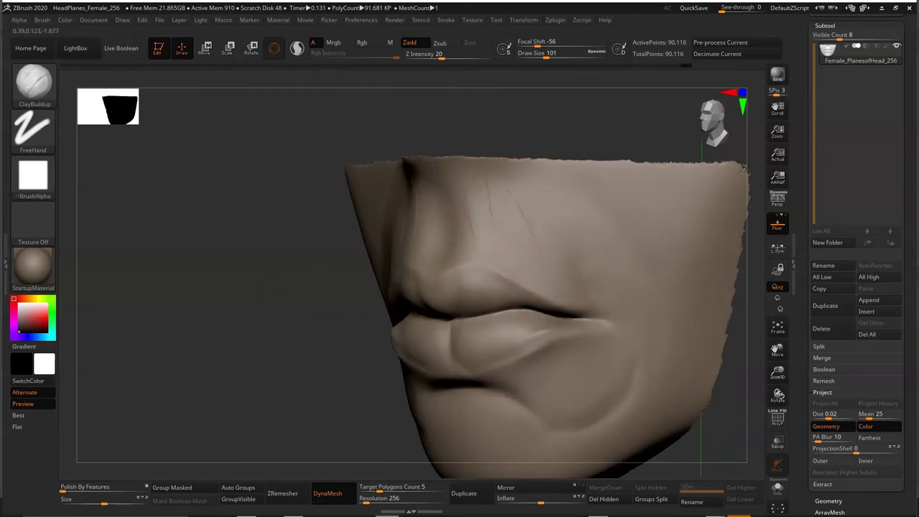
# Smooth the surface around the lip corner.
pyautogui.press('shift')
pyautogui.moveTo(595, 304)
pyautogui.mouseDown(button='right')
pyautogui.moveTo(553, 273)
pyautogui.moveTo(545, 255)
pyautogui.mouseUp(button='right')
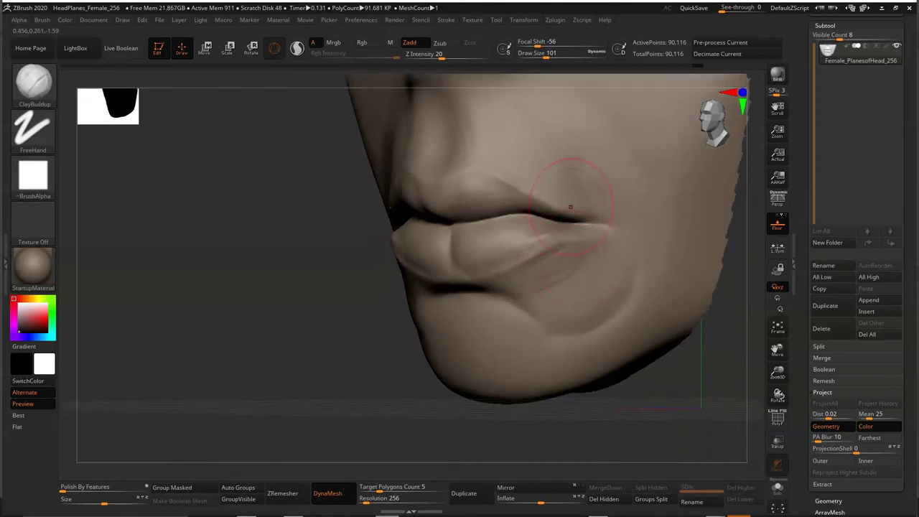
pyautogui.press('b')
pyautogui.press('d')
pyautogui.press('s')
pyautogui.keyDown('shift'); pyautogui.moveTo(529, 263); pyautogui.dragTo(503, 294); pyautogui.keyUp('shift')
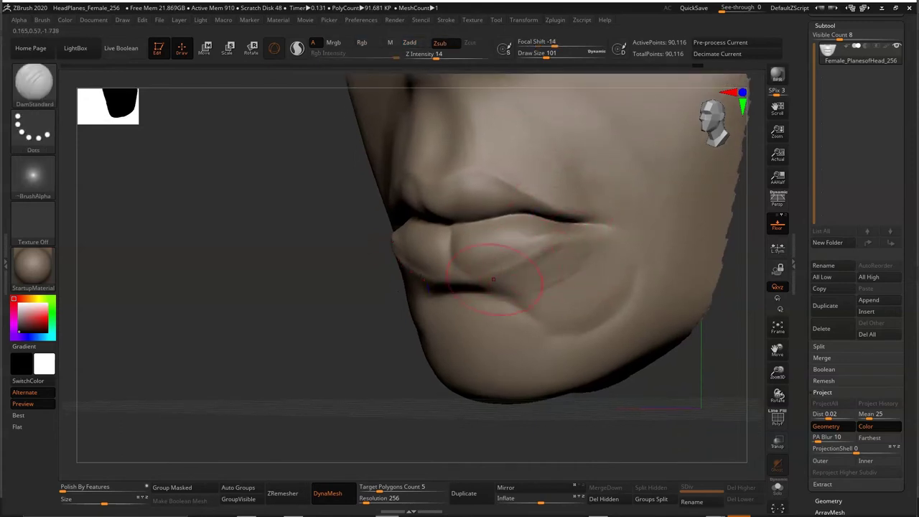
# Deepen the crease at the lower-lip corner with DamStandard at size 71.
pyautogui.press('s')
pyautogui.click(582, 238)
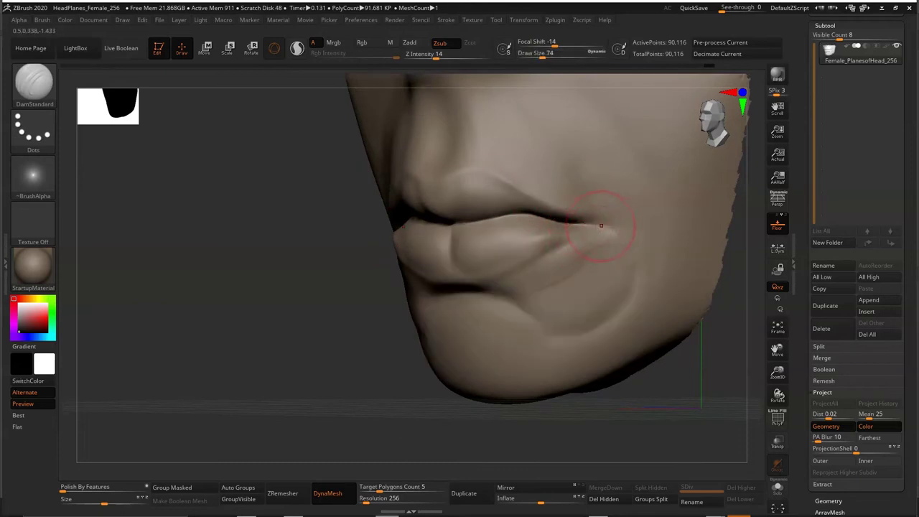
pyautogui.press('space')
pyautogui.moveTo(514, 276); pyautogui.dragTo(624, 224)
pyautogui.moveTo(568, 245); pyautogui.dragTo(534, 263)
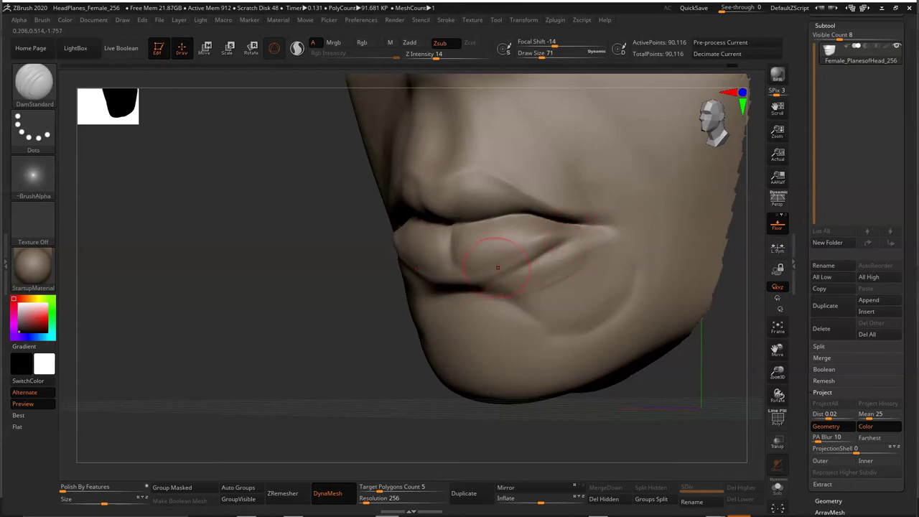
pyautogui.moveTo(556, 240); pyautogui.dragTo(554, 239, button='right')
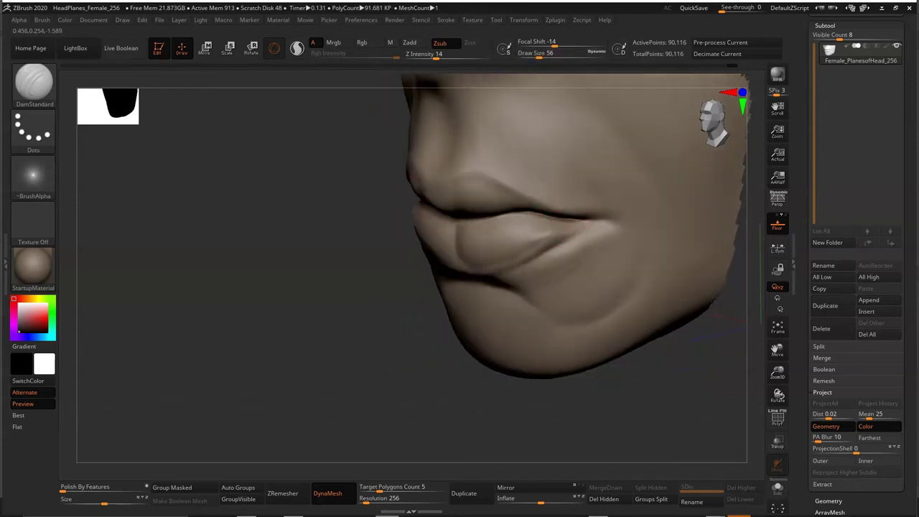
# Build wrinkle strokes near the right mouth corner with ClayBuildup.
pyautogui.press('shift')
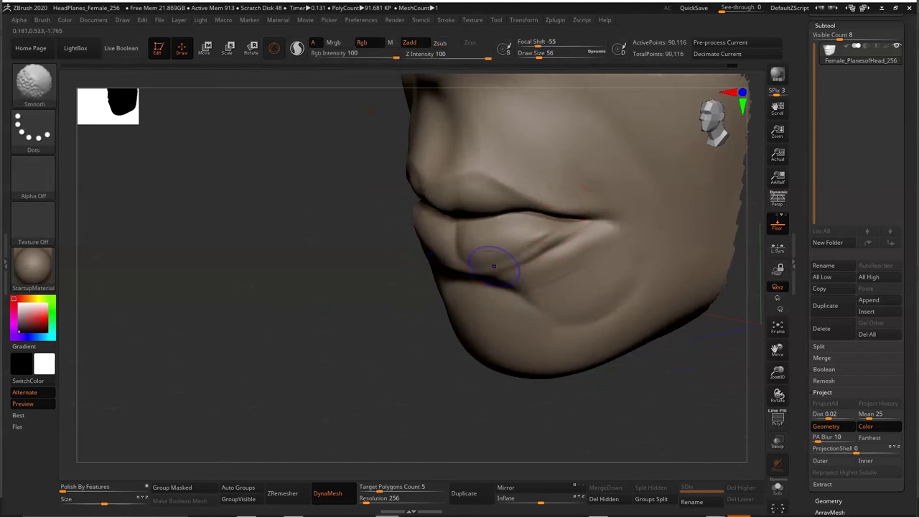
pyautogui.keyDown('shift'); pyautogui.moveTo(593, 186); pyautogui.dragTo(535, 259, button='right'); pyautogui.keyUp('shift')
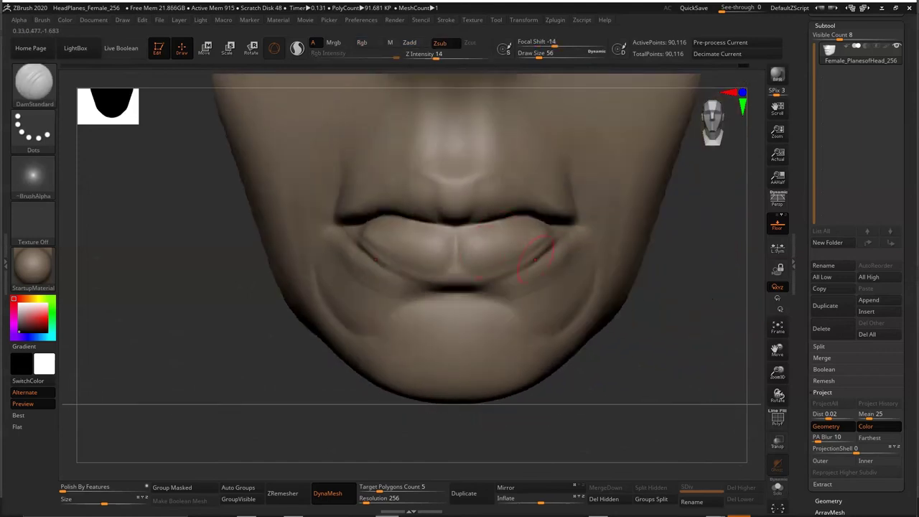
pyautogui.moveTo(650, 280); pyautogui.dragTo(501, 246, button='right')
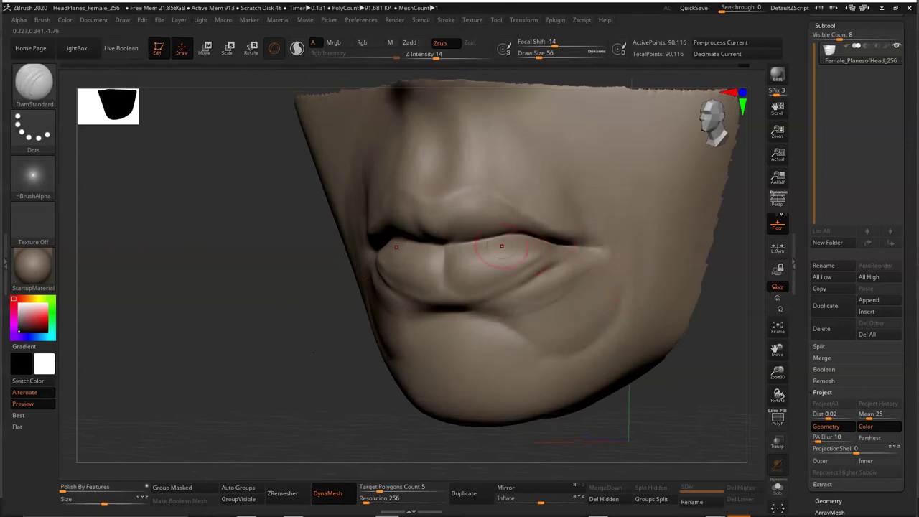
pyautogui.press('b')
pyautogui.press('c')
pyautogui.press('b')
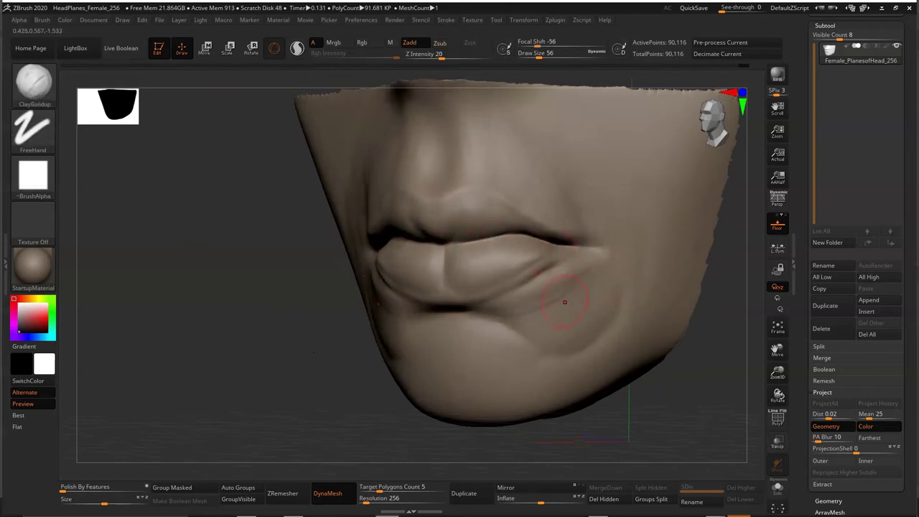
pyautogui.moveTo(585, 304); pyautogui.dragTo(549, 316)
pyautogui.moveTo(580, 284)
pyautogui.mouseDown()
pyautogui.moveTo(554, 308)
pyautogui.moveTo(567, 326)
pyautogui.mouseUp()
# Soften the right mouth-corner wrinkles and cheek creases with Smooth.
pyautogui.moveTo(582, 309); pyautogui.dragTo(568, 273, button='right')
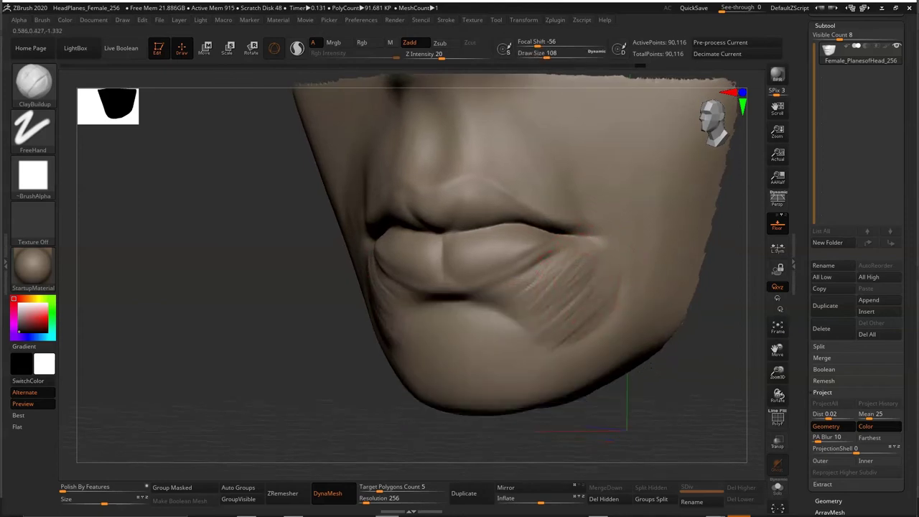
pyautogui.press('shift')
pyautogui.keyDown('shift'); pyautogui.moveTo(614, 266); pyautogui.dragTo(575, 246); pyautogui.keyUp('shift')
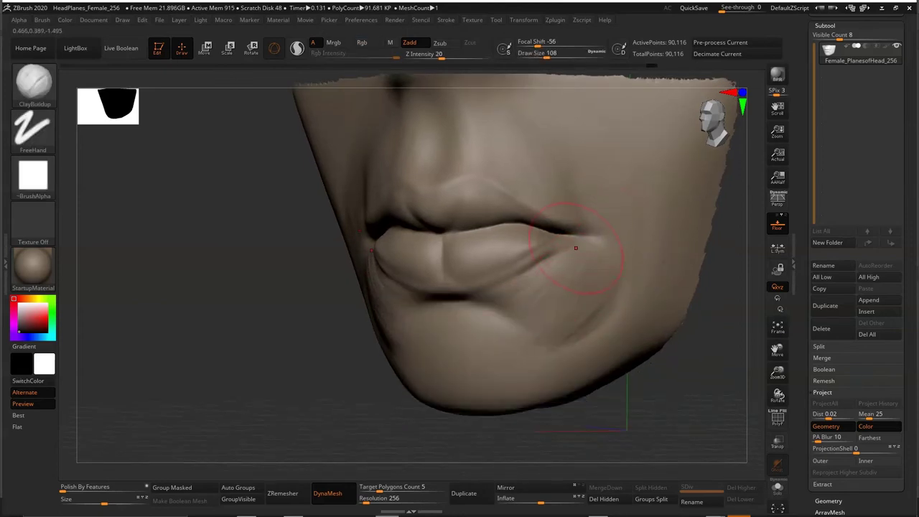
pyautogui.keyDown('shift'); pyautogui.moveTo(575, 246); pyautogui.dragTo(590, 262, button='right'); pyautogui.keyUp('shift')
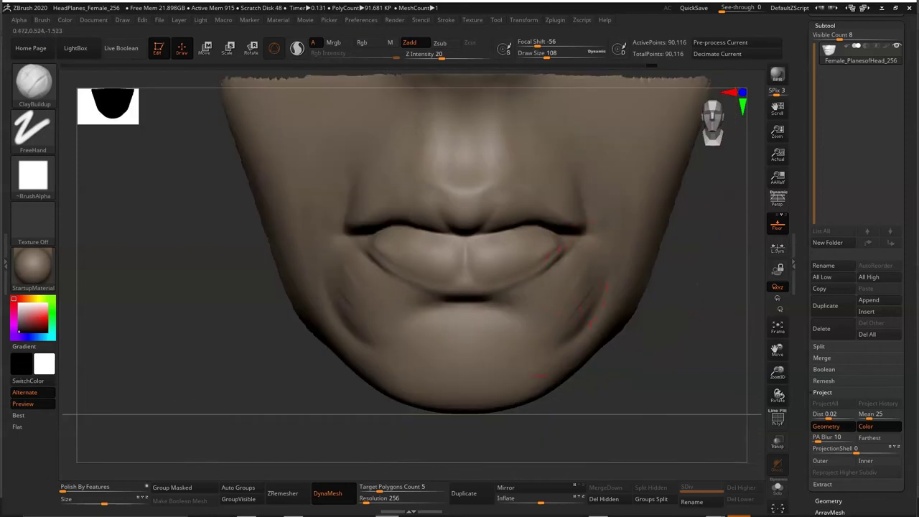
pyautogui.keyDown('shift'); pyautogui.moveTo(564, 304); pyautogui.dragTo(596, 307); pyautogui.keyUp('shift')
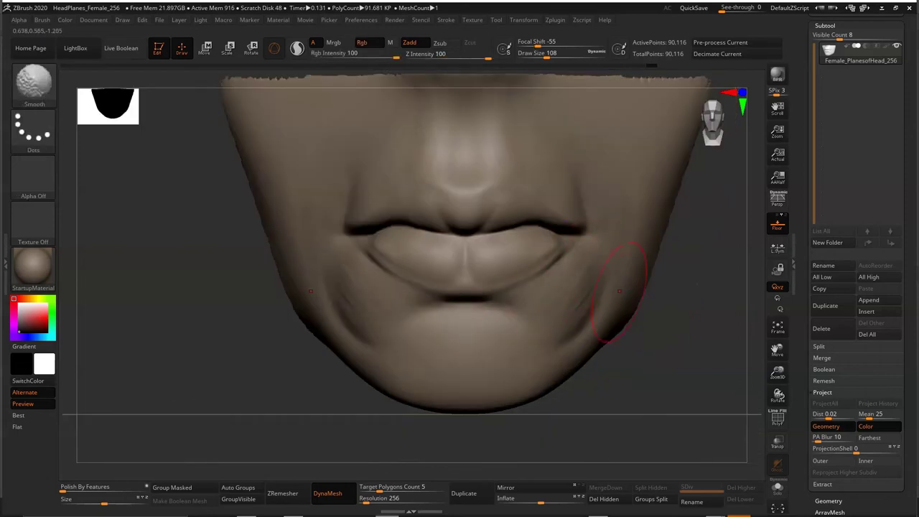
pyautogui.moveTo(596, 307); pyautogui.dragTo(595, 287, button='right')
# Carve and smooth the creases beside the mouth corners from front and three-quarter views.
pyautogui.press('b')
pyautogui.press('d')
pyautogui.press('s')
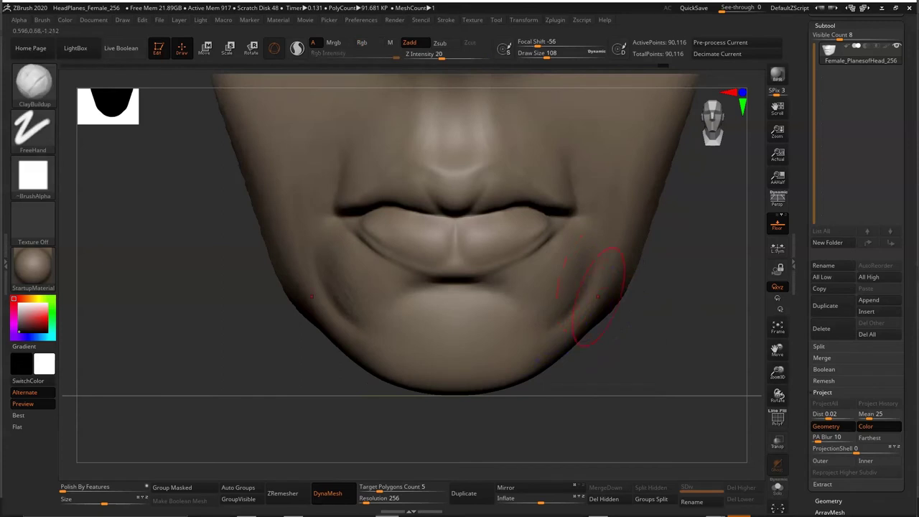
pyautogui.keyDown('alt'); pyautogui.moveTo(508, 319); pyautogui.dragTo(524, 283, button='right'); pyautogui.keyUp('alt')
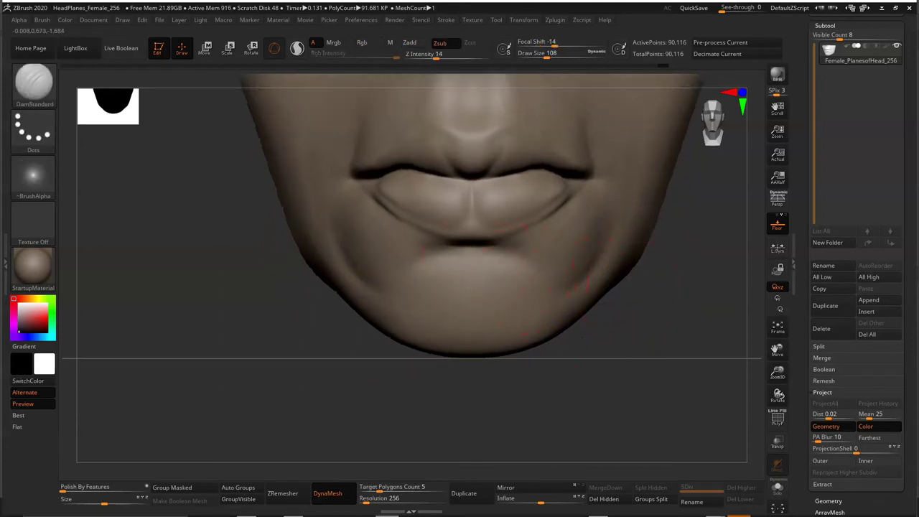
pyautogui.moveTo(659, 275); pyautogui.dragTo(532, 330, button='right')
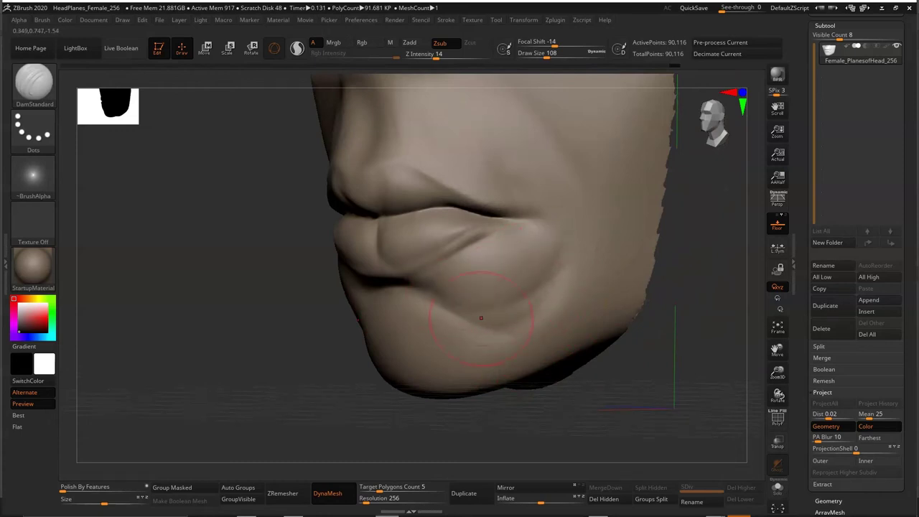
pyautogui.press('shift')
pyautogui.moveTo(513, 266)
pyautogui.mouseDown(button='right')
pyautogui.moveTo(533, 226)
pyautogui.moveTo(583, 241)
pyautogui.moveTo(555, 233)
pyautogui.mouseUp(button='right')
pyautogui.rightClick(582, 241)
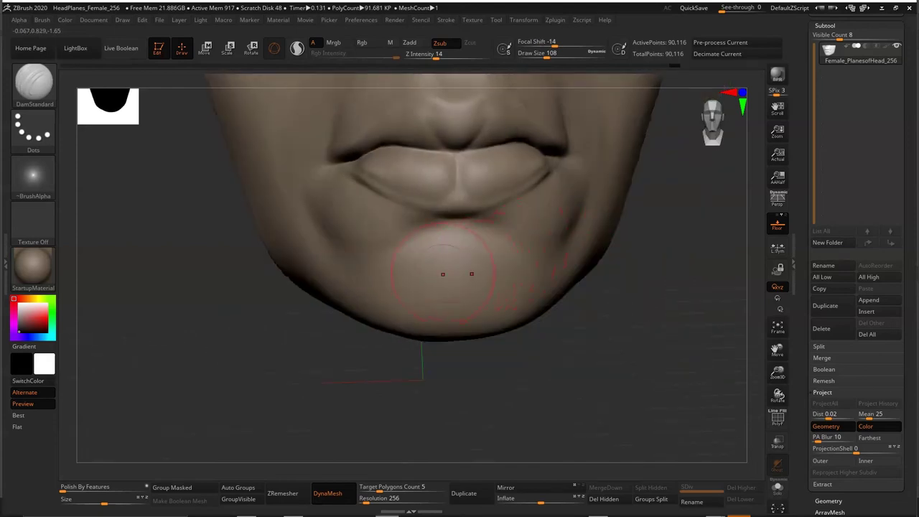
pyautogui.moveTo(556, 233); pyautogui.dragTo(524, 288, button='right')
pyautogui.press('shift')
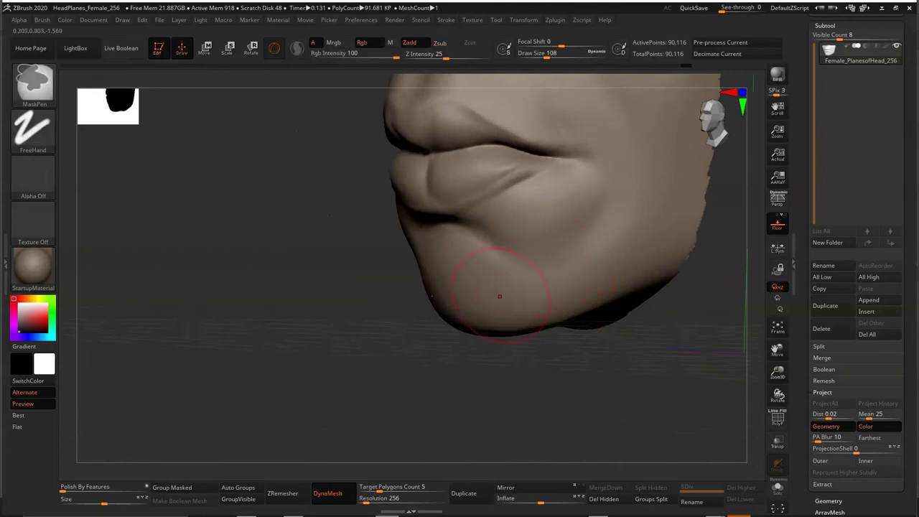
pyautogui.press('shift')
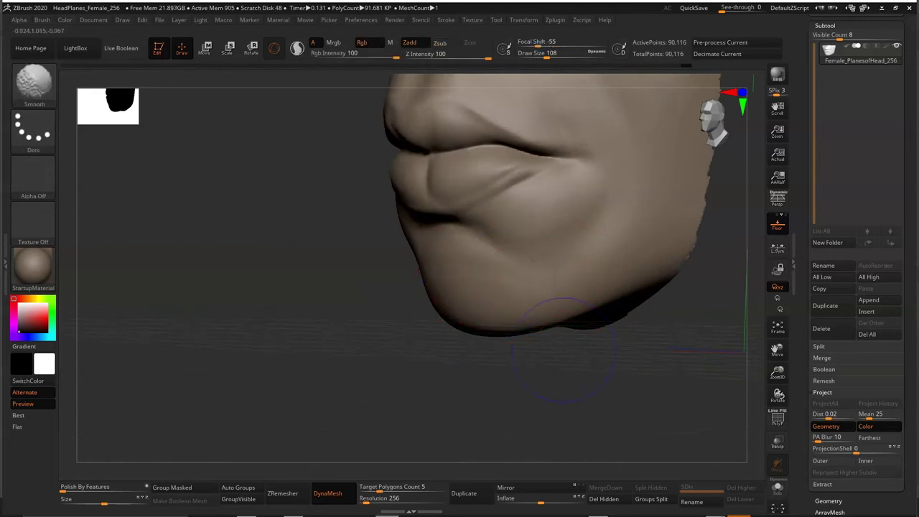
# Adjust the chin's underside in side profile with Move and Smooth.
pyautogui.keyDown('shift'); pyautogui.moveTo(563, 349); pyautogui.dragTo(449, 266, button='right'); pyautogui.keyUp('shift')
pyautogui.press('b')
pyautogui.press('m')
pyautogui.press('v')
pyautogui.press('space')
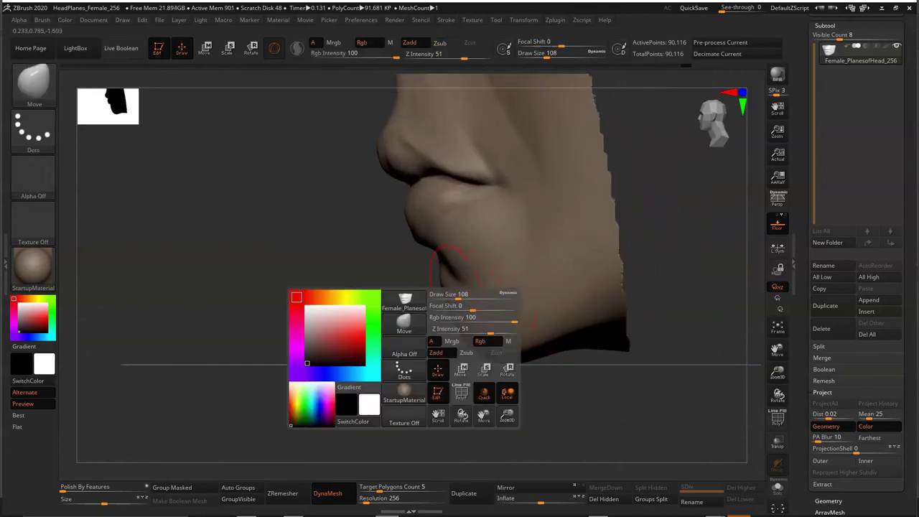
pyautogui.press('shift')
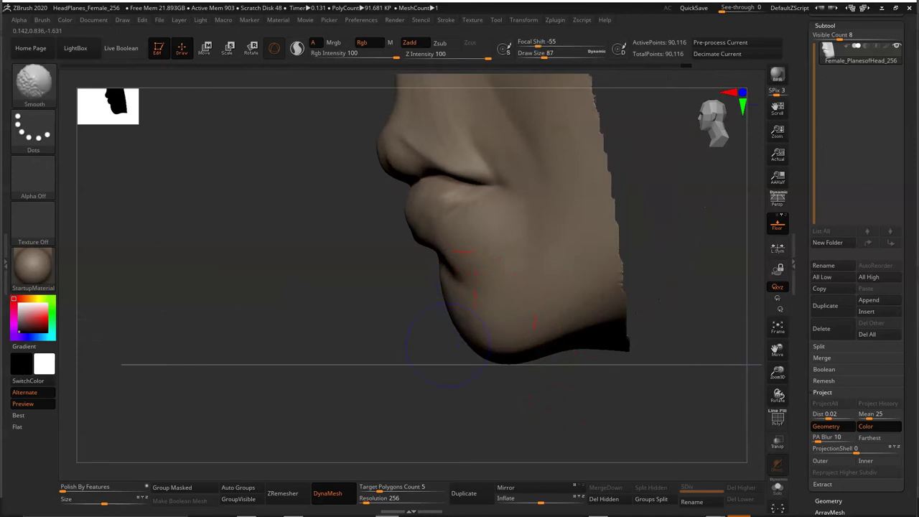
pyautogui.keyDown('shift'); pyautogui.moveTo(445, 344); pyautogui.dragTo(606, 359, button='right'); pyautogui.keyUp('shift')
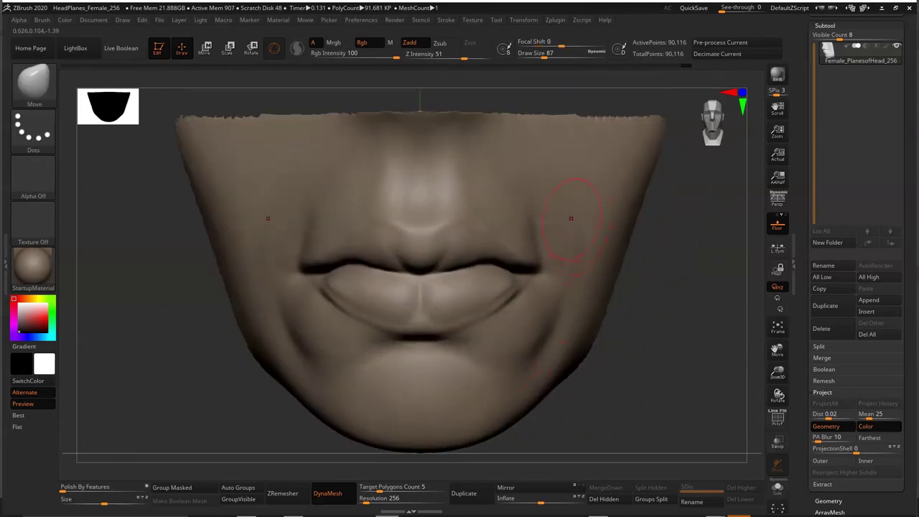
# Enlarge the Smooth brush to 245 and smooth the jagged top edge of the mesh.
pyautogui.keyDown('alt'); pyautogui.moveTo(511, 200); pyautogui.dragTo(531, 223, button='right'); pyautogui.keyUp('alt')
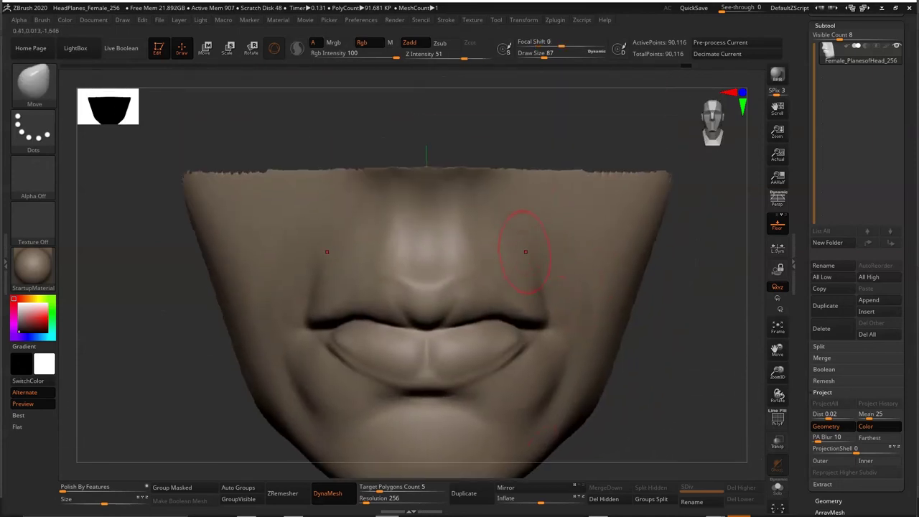
pyautogui.press('space')
pyautogui.moveTo(526, 251); pyautogui.dragTo(557, 251)
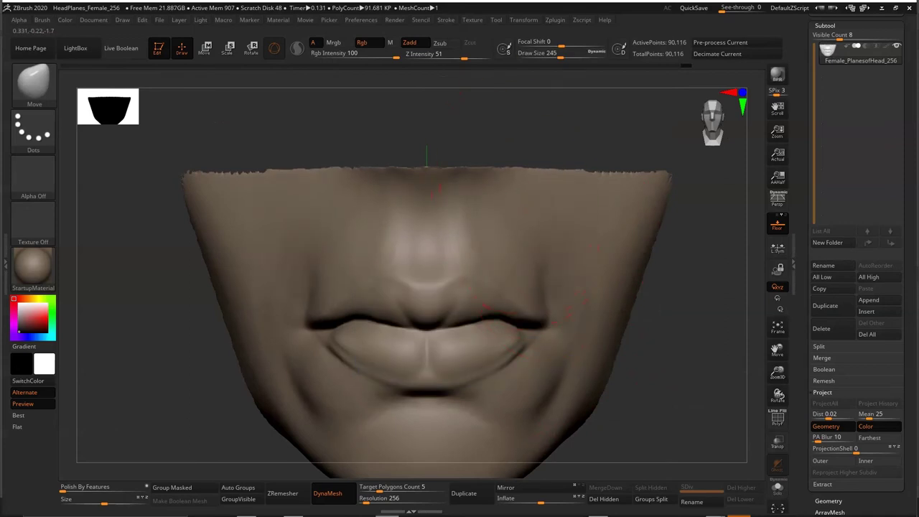
pyautogui.press('shift')
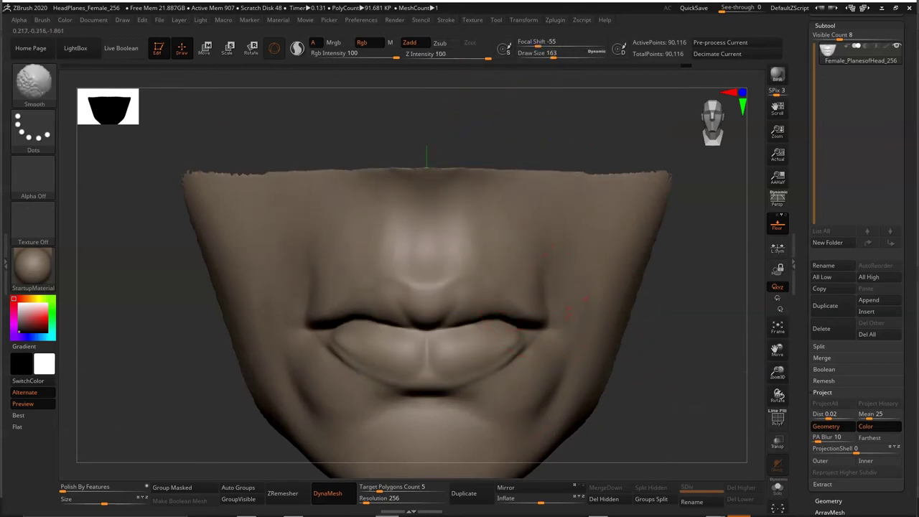
pyautogui.keyDown('shift'); pyautogui.moveTo(567, 176); pyautogui.dragTo(664, 176); pyautogui.keyUp('shift')
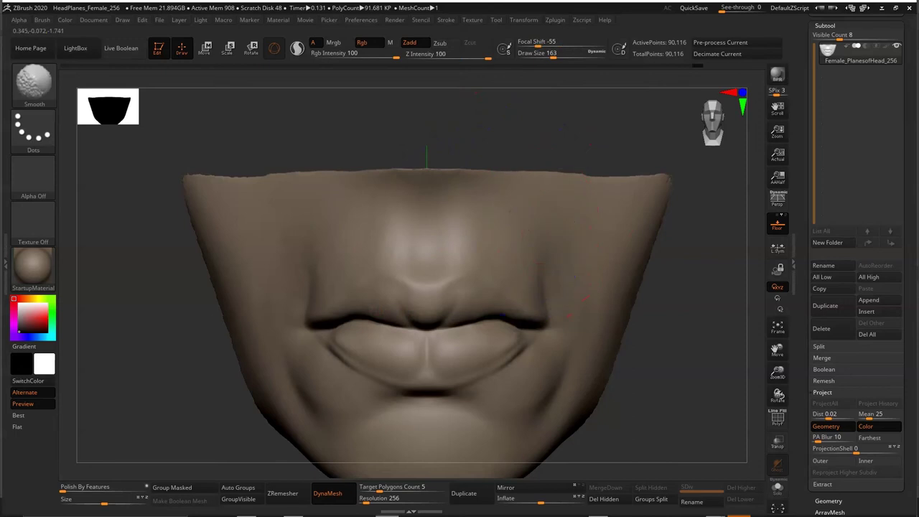
pyautogui.moveTo(679, 237); pyautogui.dragTo(621, 273)
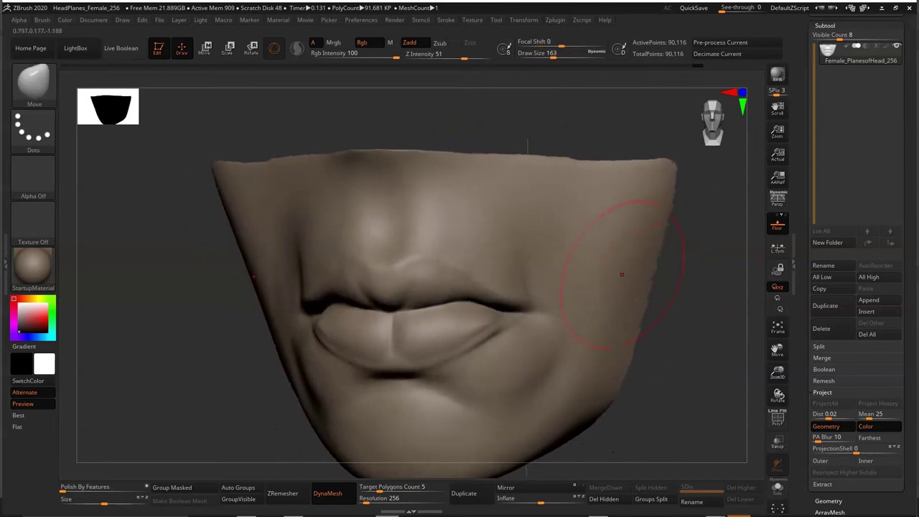
# Shape the area above the lips with ClayBuildup, then carve philtrum grooves with DamStandard.
pyautogui.press('b')
pyautogui.press('c')
pyautogui.press('b')
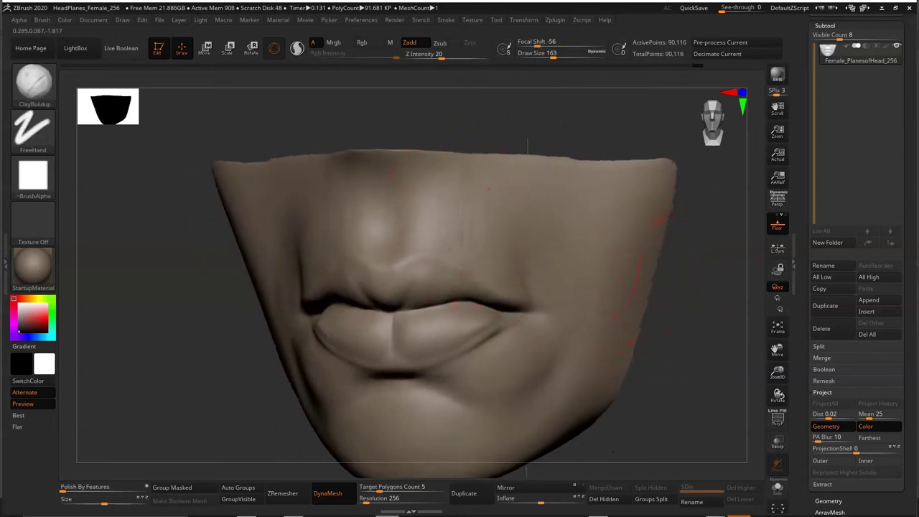
pyautogui.press('shift')
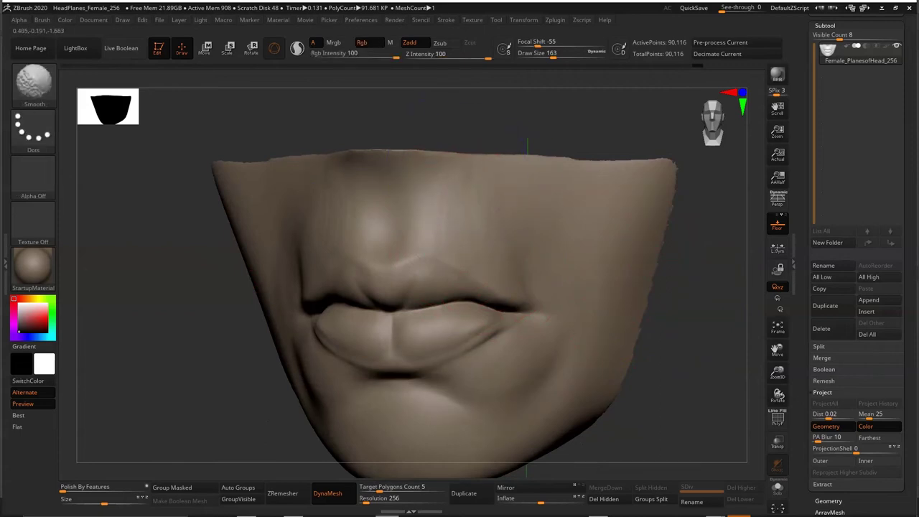
pyautogui.keyDown('shift'); pyautogui.moveTo(460, 133); pyautogui.dragTo(431, 147); pyautogui.keyUp('shift')
pyautogui.press('b')
pyautogui.press('d')
pyautogui.press('s')
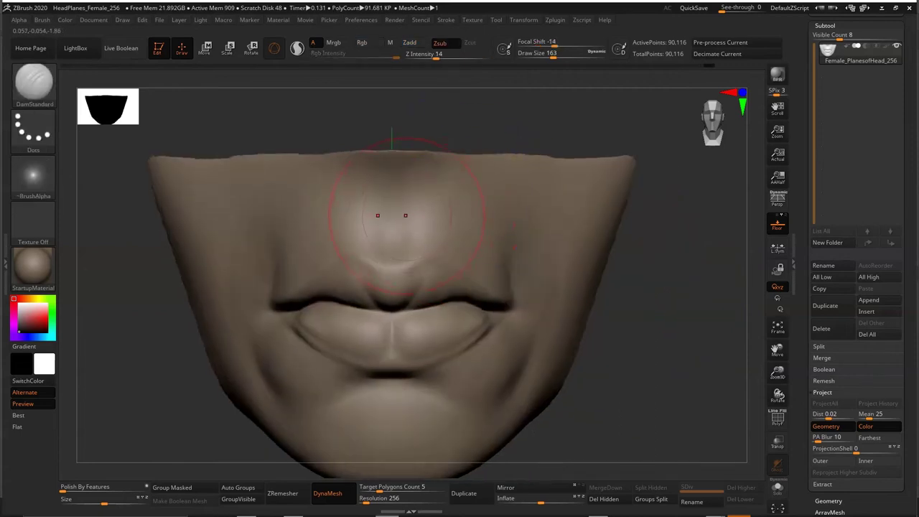
pyautogui.press('space')
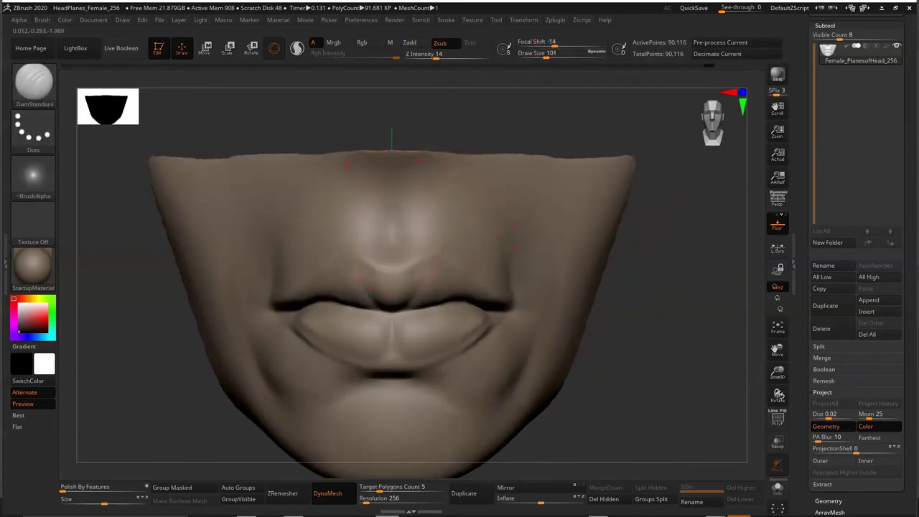
# Soften the philtrum grooves into gentle ridges with ClayBuildup and Smooth.
pyautogui.press('b')
pyautogui.press('c')
pyautogui.press('b')
pyautogui.press('space')
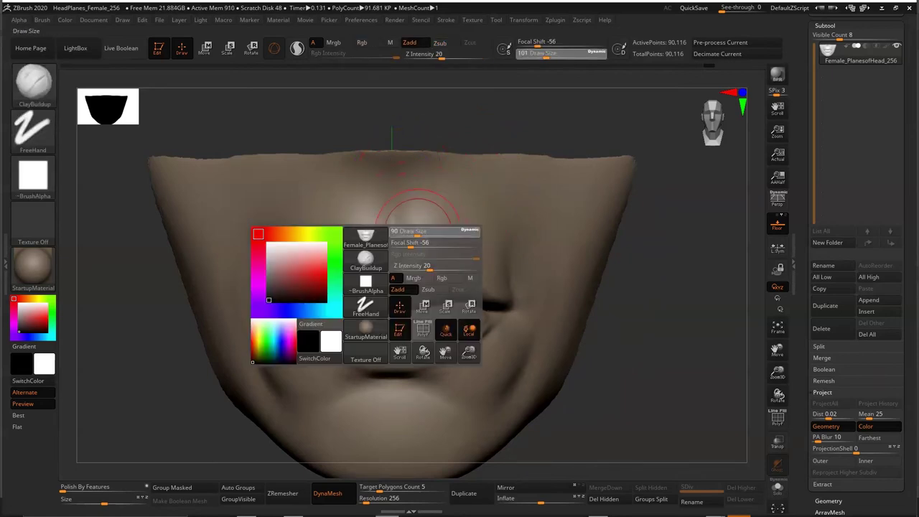
pyautogui.press('shift')
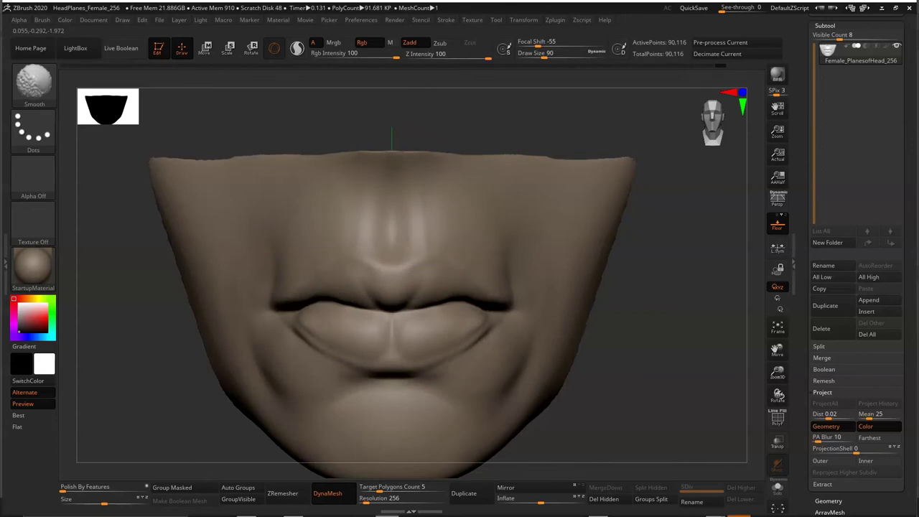
pyautogui.moveTo(443, 286); pyautogui.dragTo(562, 212, button='right')
pyautogui.press('space')
# Enlarge the brush to draw size 132 and build up the cheek fold beside the mouth.
pyautogui.moveTo(562, 214); pyautogui.dragTo(611, 189)
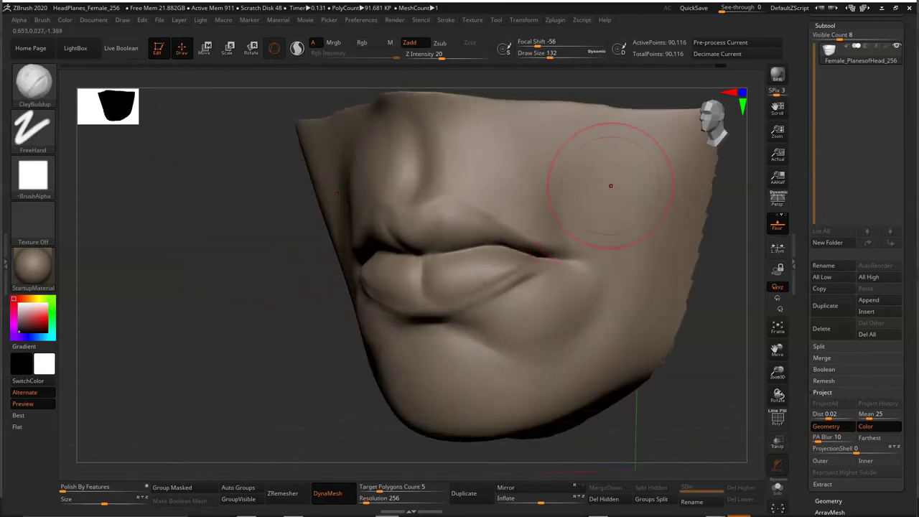
pyautogui.moveTo(611, 189); pyautogui.dragTo(502, 246, button='right')
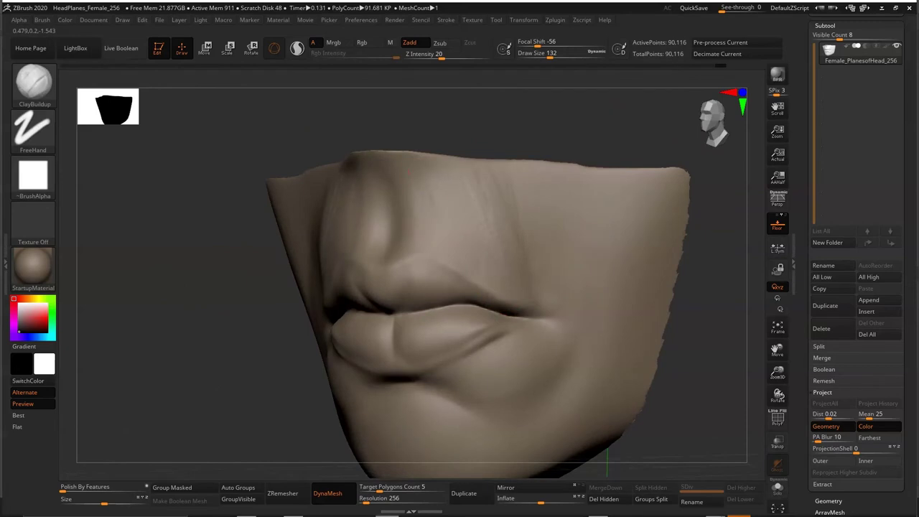
pyautogui.press('shift')
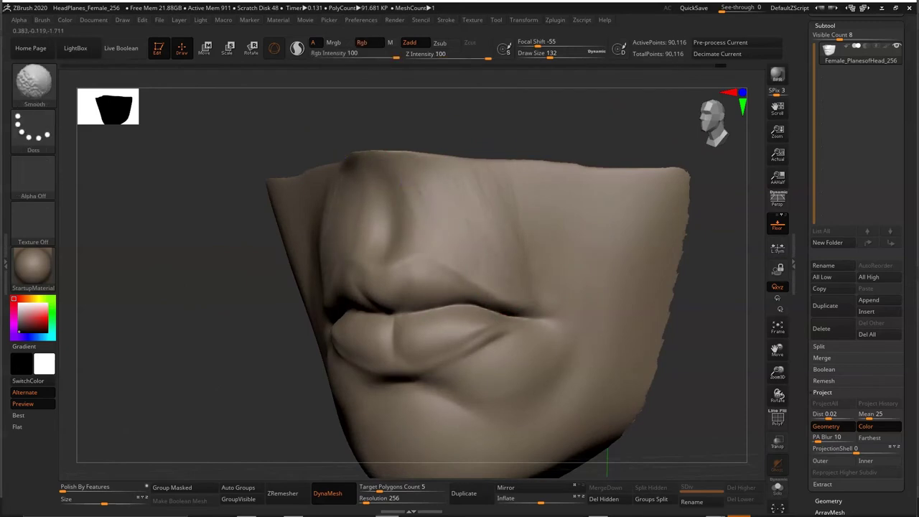
pyautogui.moveTo(503, 247)
pyautogui.keyDown('shift'); pyautogui.mouseDown(button='right')
pyautogui.moveTo(554, 236)
pyautogui.moveTo(646, 308)
pyautogui.moveTo(601, 266)
pyautogui.mouseUp(button='right'); pyautogui.keyUp('shift')
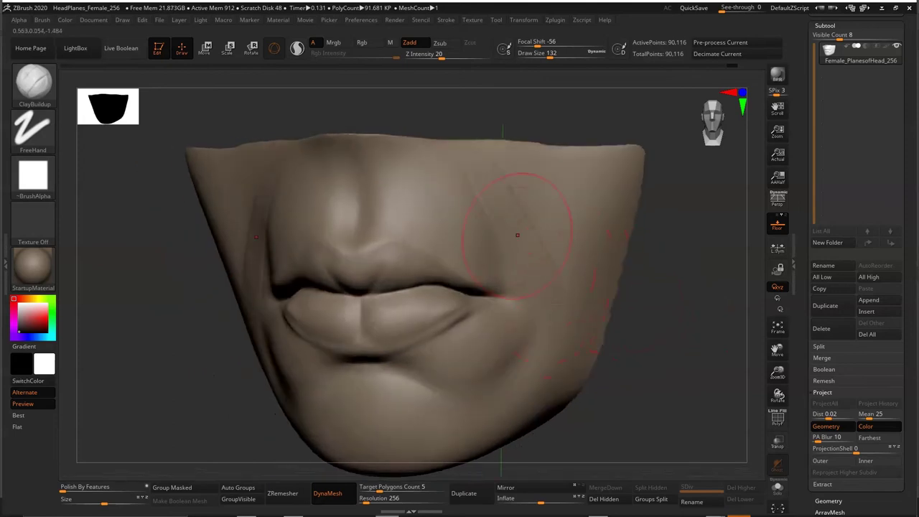
pyautogui.moveTo(537, 196); pyautogui.dragTo(539, 316)
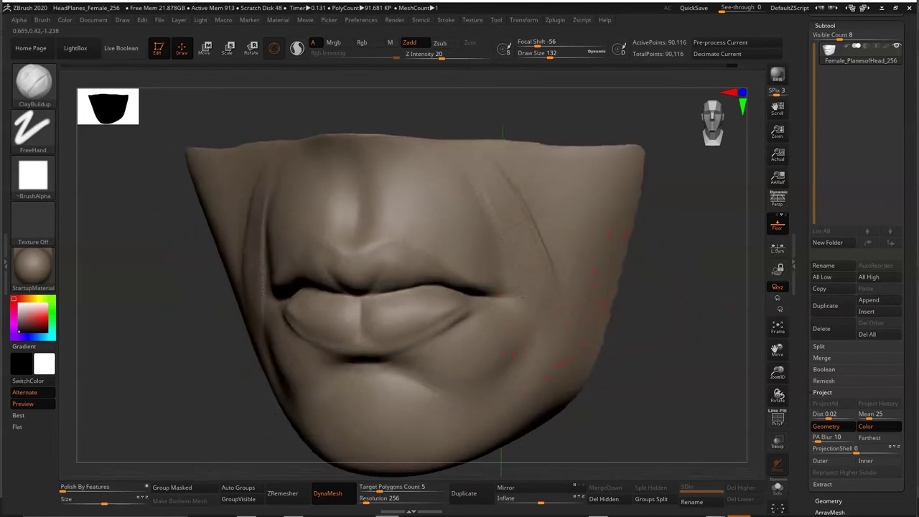
# Smooth the right cheek, then reframe the view frontally.
pyautogui.press('shift')
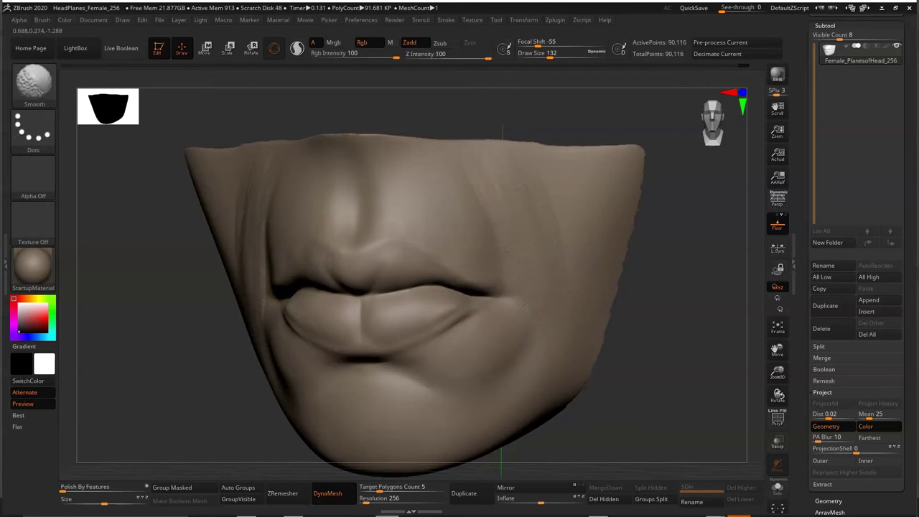
pyautogui.moveTo(662, 332); pyautogui.dragTo(618, 333, button='right')
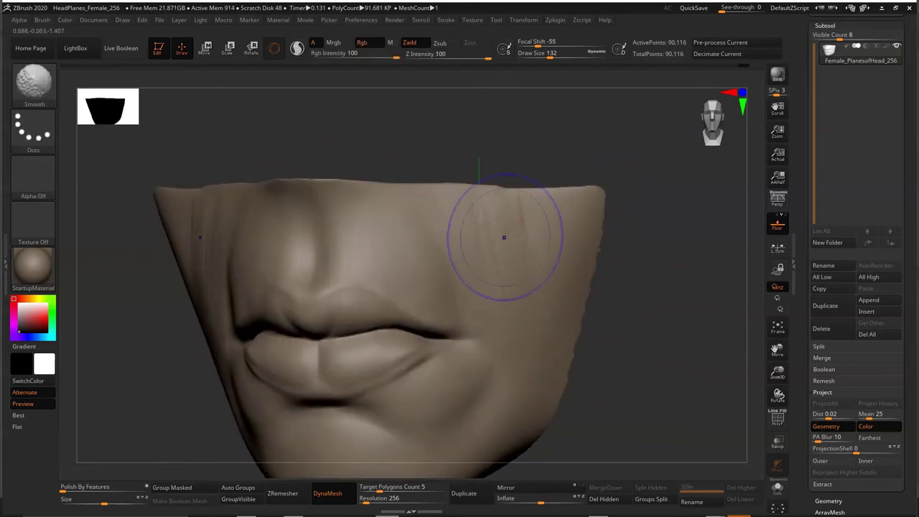
pyautogui.keyDown('shift'); pyautogui.moveTo(502, 237); pyautogui.dragTo(535, 359); pyautogui.keyUp('shift')
pyautogui.moveTo(535, 359); pyautogui.dragTo(574, 359, button='right')
pyautogui.keyDown('alt'); pyautogui.moveTo(607, 307); pyautogui.dragTo(653, 262, button='right'); pyautogui.keyUp('alt')
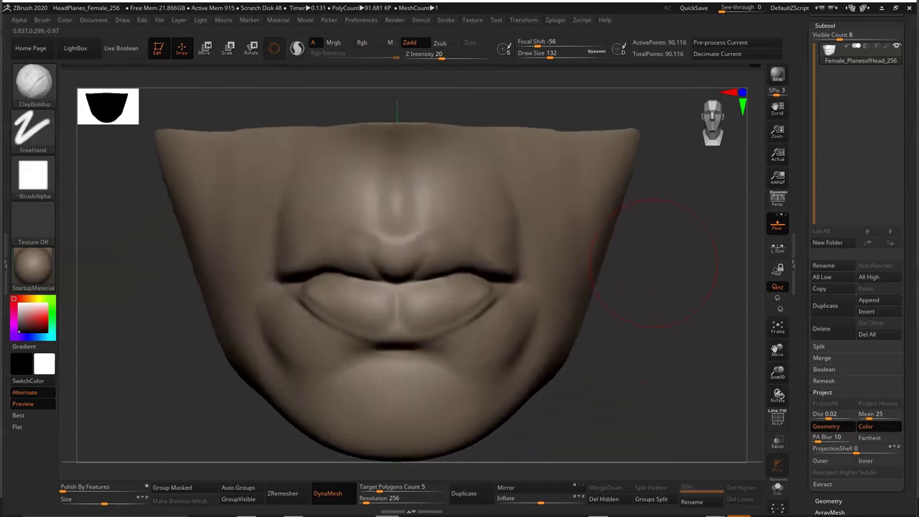
pyautogui.keyDown('alt'); pyautogui.moveTo(624, 293); pyautogui.dragTo(655, 309, button='right'); pyautogui.keyUp('alt')
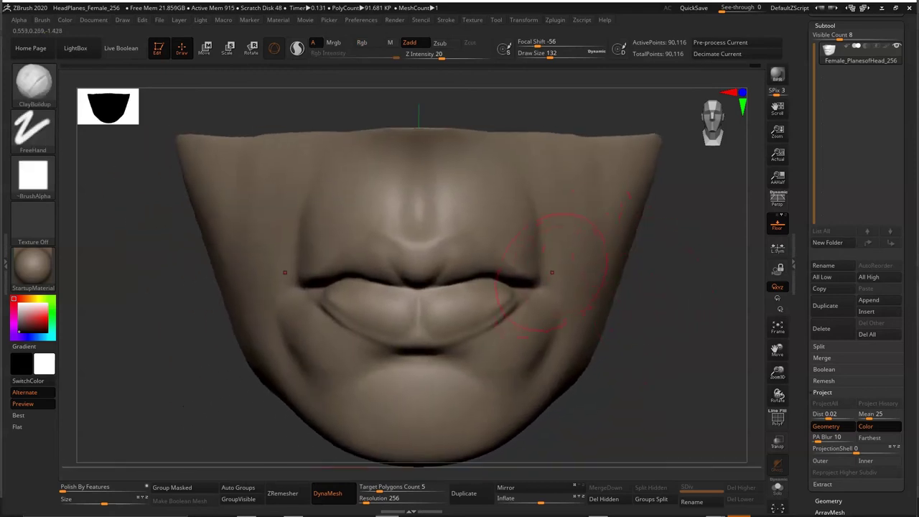
# Select the Move brush and smooth the cheek beside the mouth corner.
pyautogui.press('b')
pyautogui.press('m')
pyautogui.press('v')
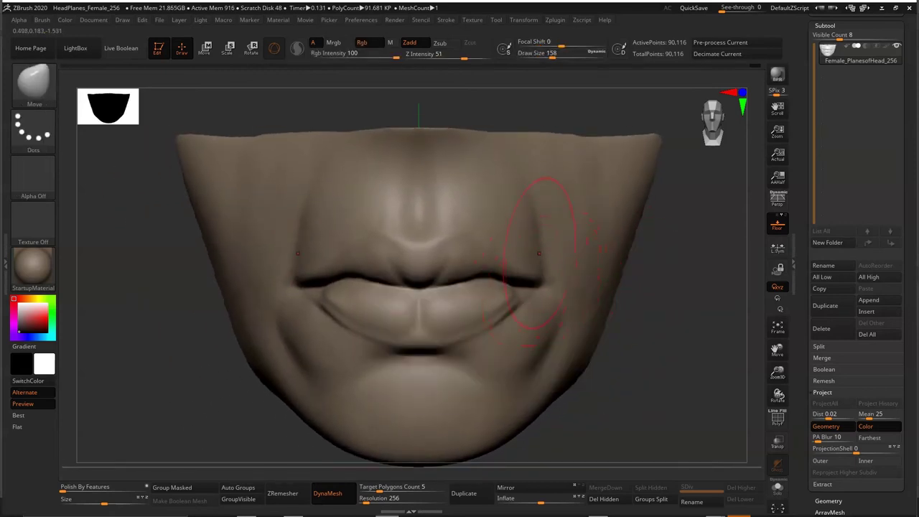
pyautogui.press('shift')
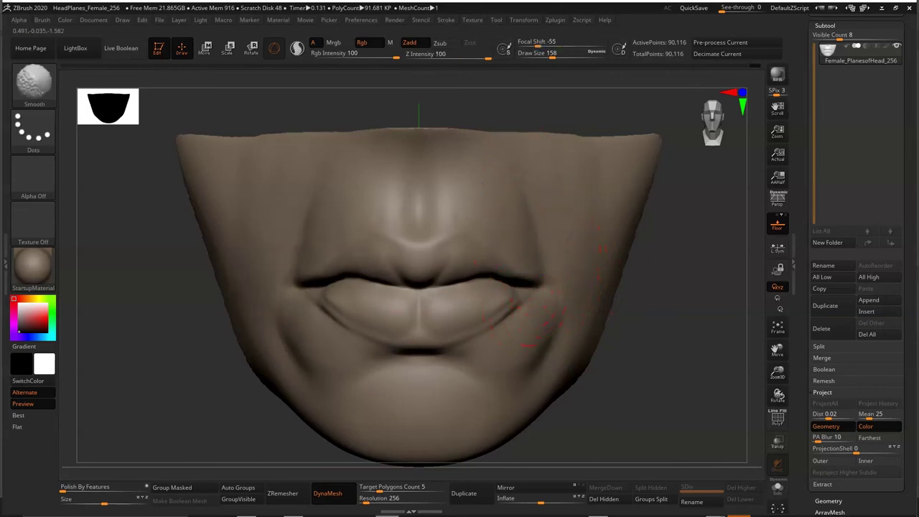
pyautogui.keyDown('shift'); pyautogui.moveTo(626, 305); pyautogui.dragTo(610, 262, button='right'); pyautogui.keyUp('shift')
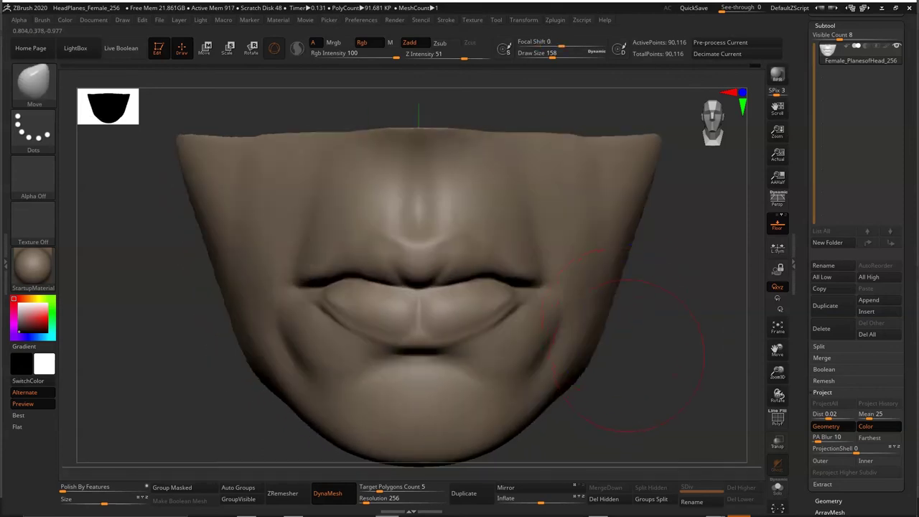
# Switch to the DamStandard brush to carve the lower-lip edge.
pyautogui.press('b')
pyautogui.press('d')
pyautogui.press('s')
pyautogui.press('space')
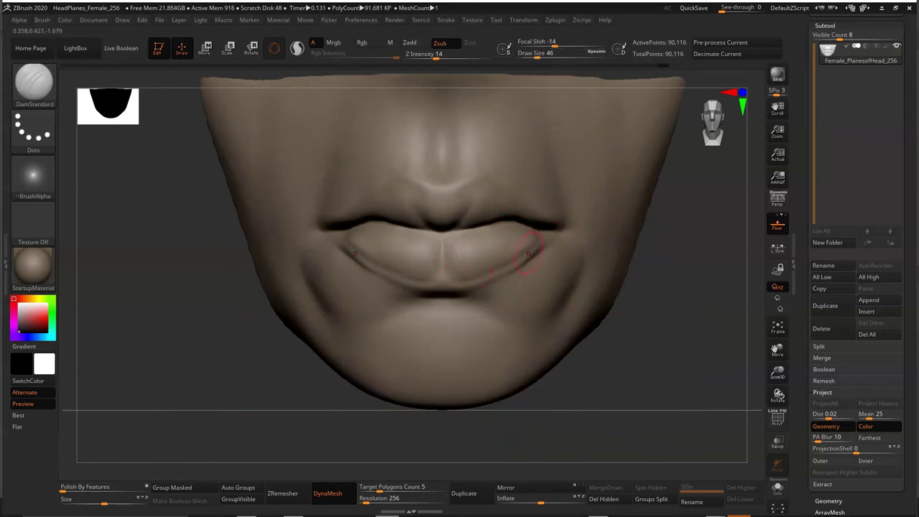
# Orbit to the face's left side and widen the DamStandard stroke for the corner creases.
pyautogui.moveTo(528, 253); pyautogui.dragTo(542, 247, button='right')
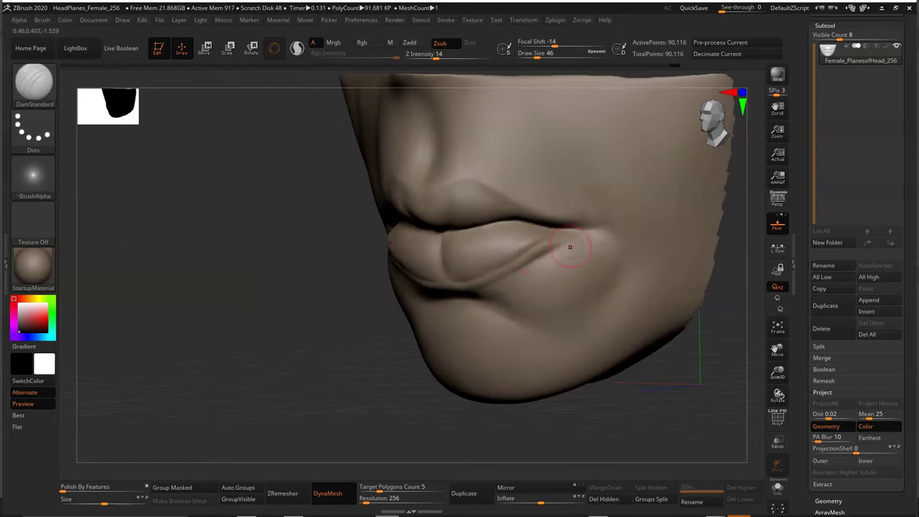
pyautogui.moveTo(575, 184)
pyautogui.mouseDown(button='right')
pyautogui.moveTo(520, 242)
pyautogui.moveTo(513, 215)
pyautogui.mouseUp(button='right')
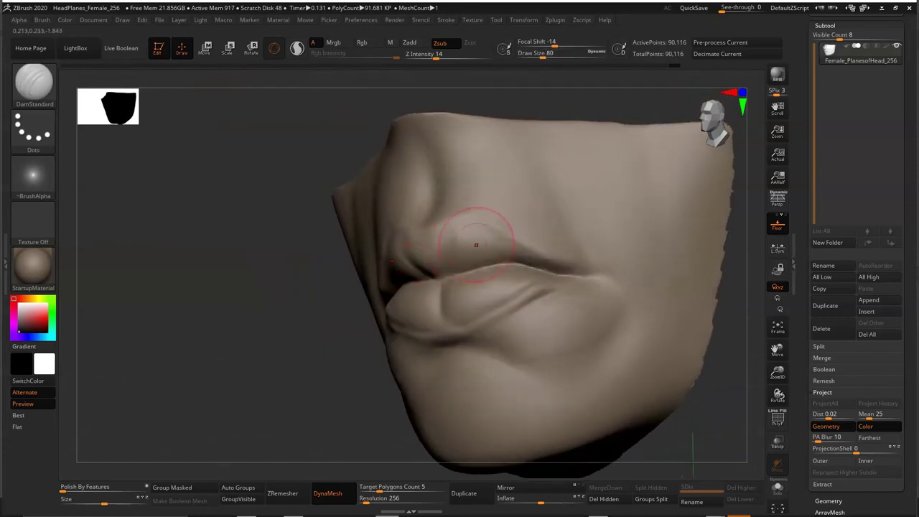
pyautogui.moveTo(454, 253); pyautogui.dragTo(466, 255, button='right')
pyautogui.keyDown('shift'); pyautogui.moveTo(466, 211); pyautogui.dragTo(460, 215, button='right'); pyautogui.keyUp('shift')
# Build up clay around the lips with ClayBuildup.
pyautogui.press('b')
pyautogui.press('c')
pyautogui.press('b')
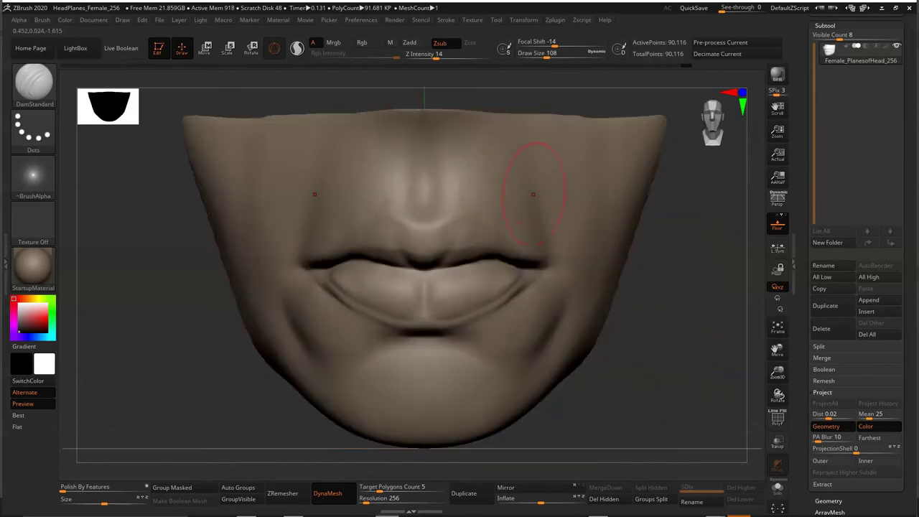
pyautogui.moveTo(435, 256); pyautogui.dragTo(443, 244)
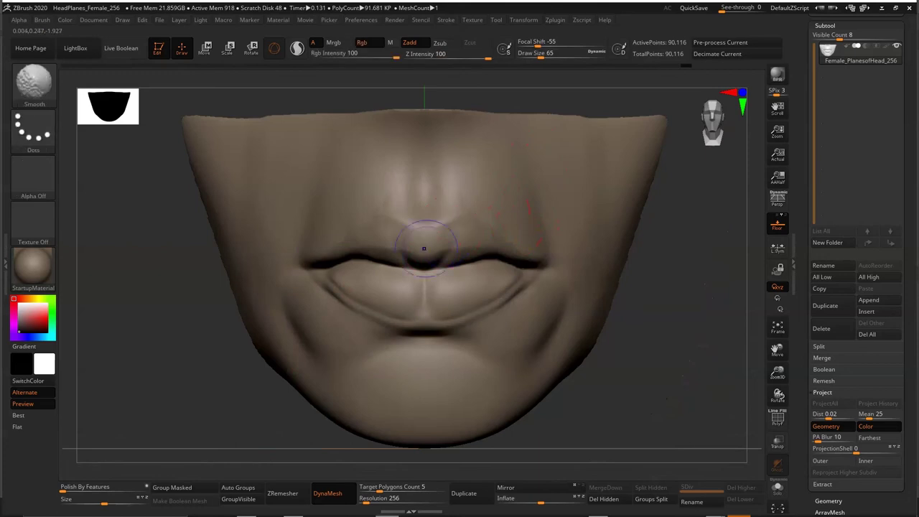
# Return to DamStandard and check the corner creases from three-quarter, front and nose-base views.
pyautogui.press('b')
pyautogui.press('d')
pyautogui.press('s')
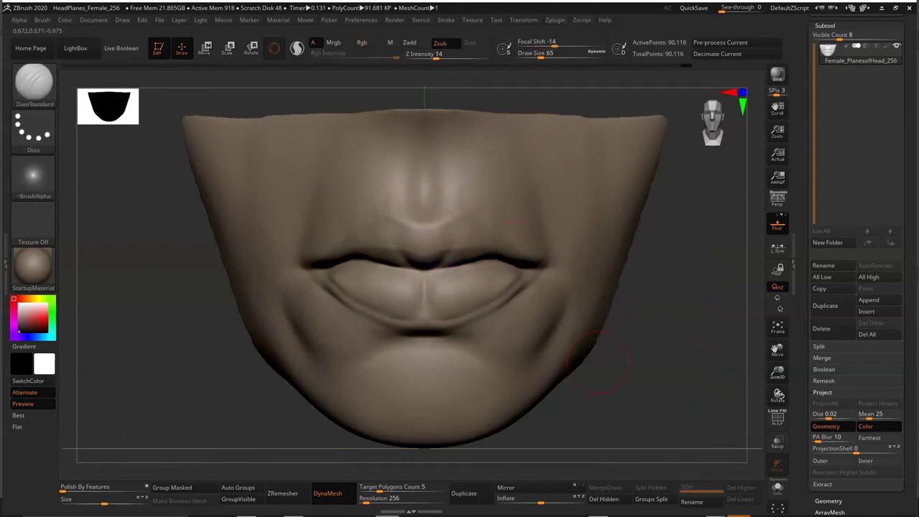
pyautogui.moveTo(600, 366); pyautogui.dragTo(564, 328, button='right')
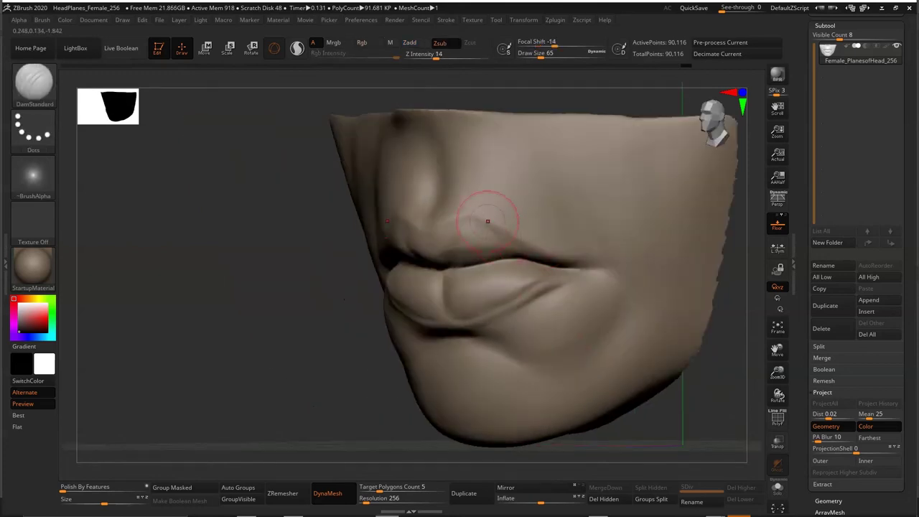
pyautogui.moveTo(547, 178)
pyautogui.keyDown('shift'); pyautogui.mouseDown(button='right')
pyautogui.moveTo(457, 210)
pyautogui.moveTo(470, 241)
pyautogui.mouseUp(button='right'); pyautogui.keyUp('shift')
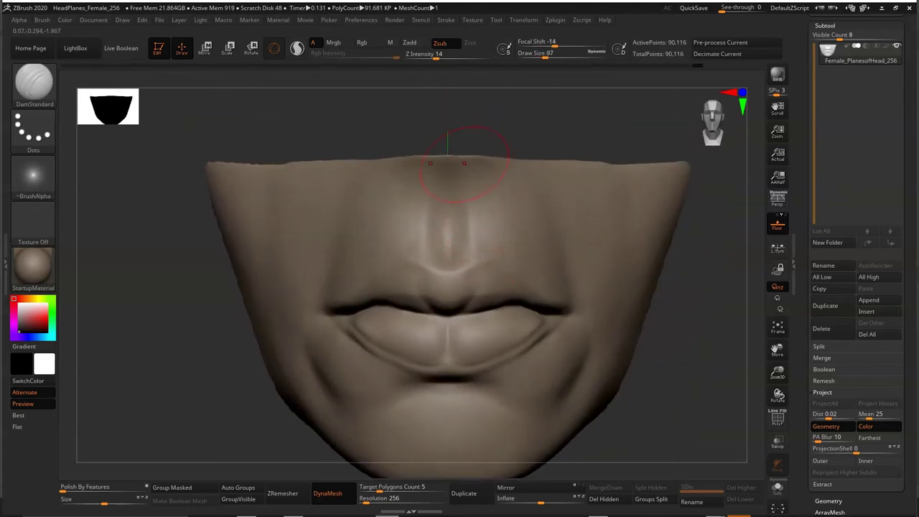
pyautogui.moveTo(638, 323)
pyautogui.keyDown('alt'); pyautogui.mouseDown(button='right')
pyautogui.moveTo(552, 287)
pyautogui.moveTo(555, 275)
pyautogui.moveTo(495, 344)
pyautogui.moveTo(503, 316)
pyautogui.moveTo(554, 273)
pyautogui.mouseUp(button='right'); pyautogui.keyUp('alt')
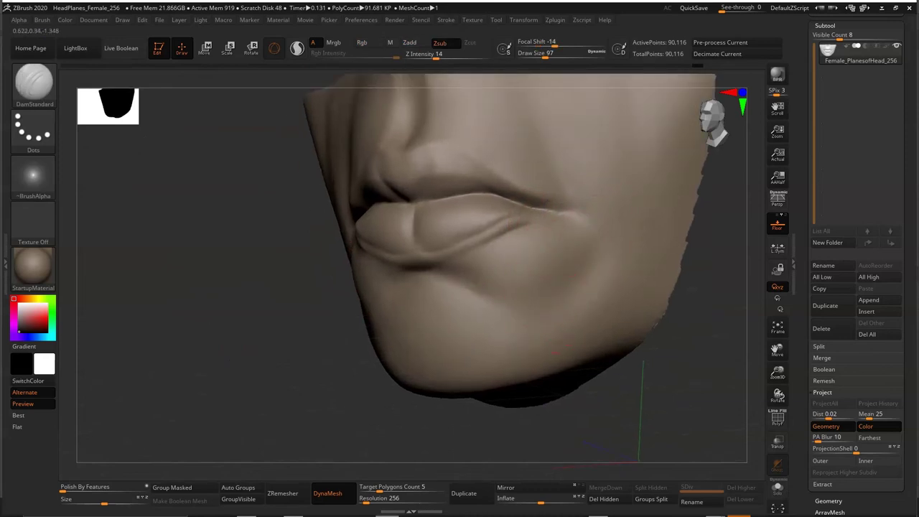
# Build up clay on the lip profile with ClayBuildup from a side view.
pyautogui.moveTo(580, 246); pyautogui.dragTo(568, 250, button='right')
pyautogui.press('b')
pyautogui.press('c')
pyautogui.press('b')
pyautogui.moveTo(533, 215)
pyautogui.mouseDown(button='right')
pyautogui.moveTo(503, 216)
pyautogui.moveTo(512, 236)
pyautogui.mouseUp(button='right')
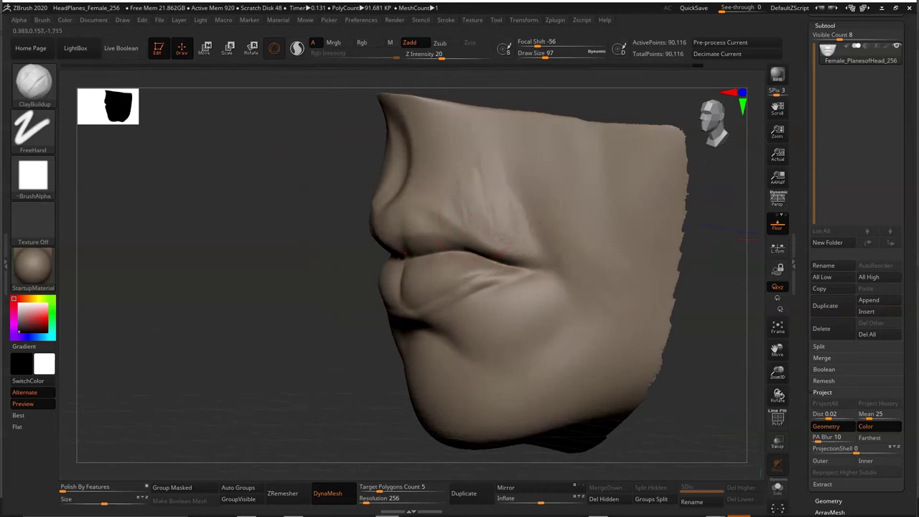
# Smooth the surface around the lips and rotate to check the form.
pyautogui.press('shift')
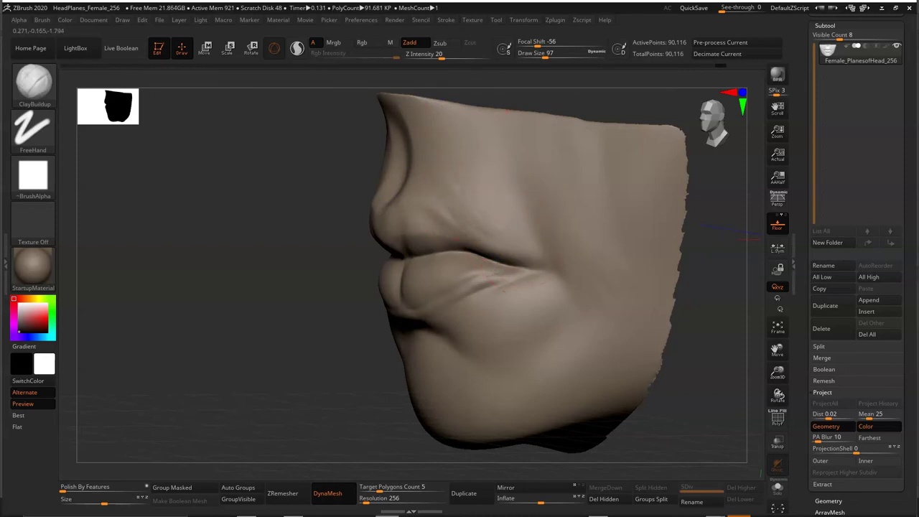
pyautogui.press('shift')
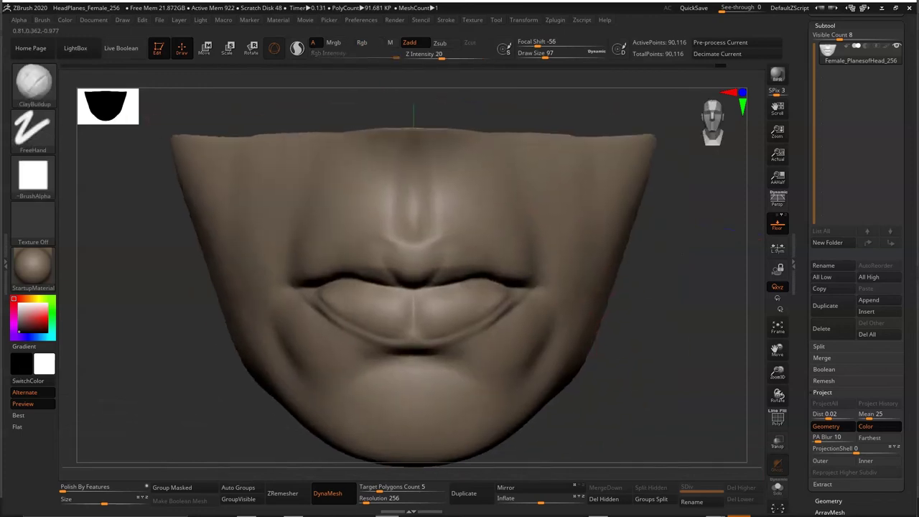
pyautogui.moveTo(552, 235)
pyautogui.mouseDown(button='right')
pyautogui.moveTo(523, 269)
pyautogui.moveTo(631, 262)
pyautogui.mouseUp(button='right')
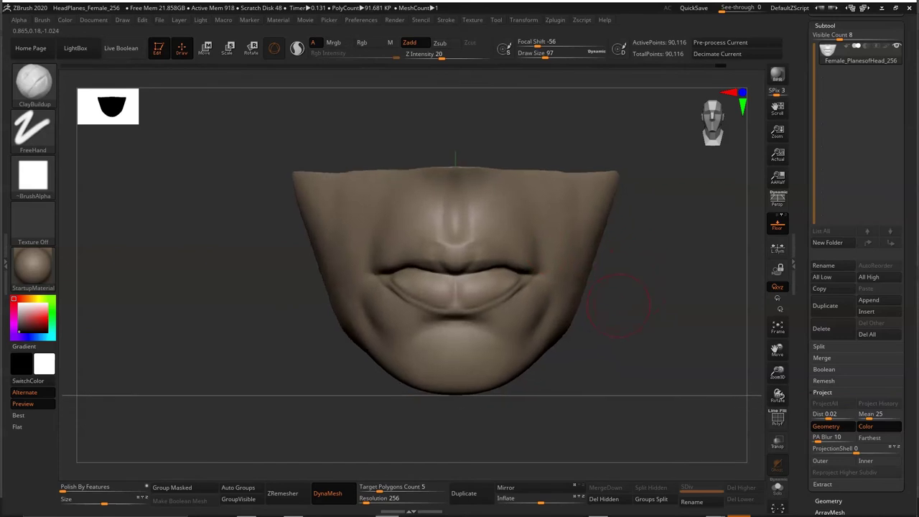
# Push the upper lip and nose-base area with the Move brush at size 338.
pyautogui.press('b')
pyautogui.press('m')
pyautogui.press('v')
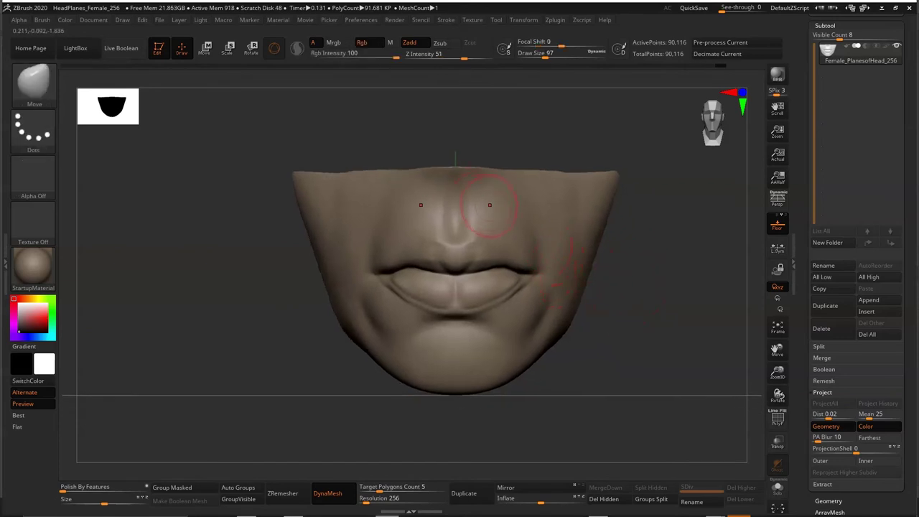
pyautogui.press('space')
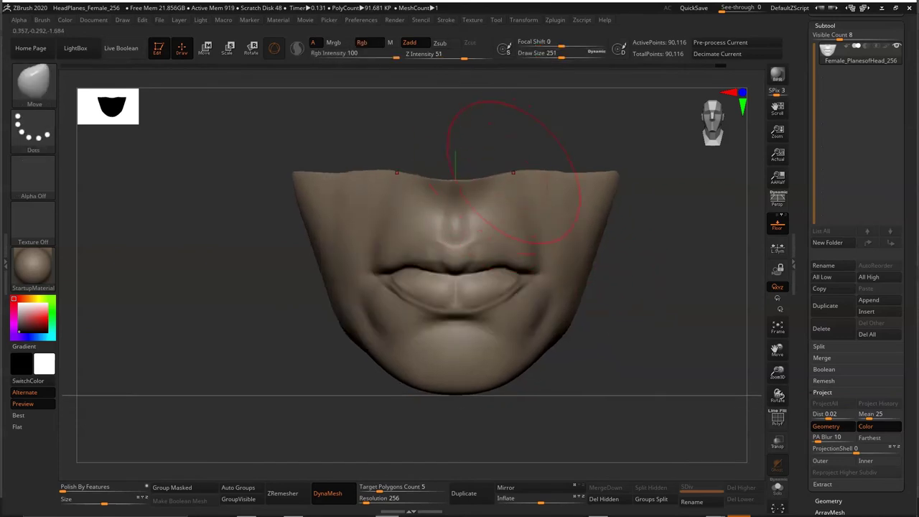
pyautogui.press(']')
pyautogui.moveTo(580, 176); pyautogui.dragTo(581, 179)
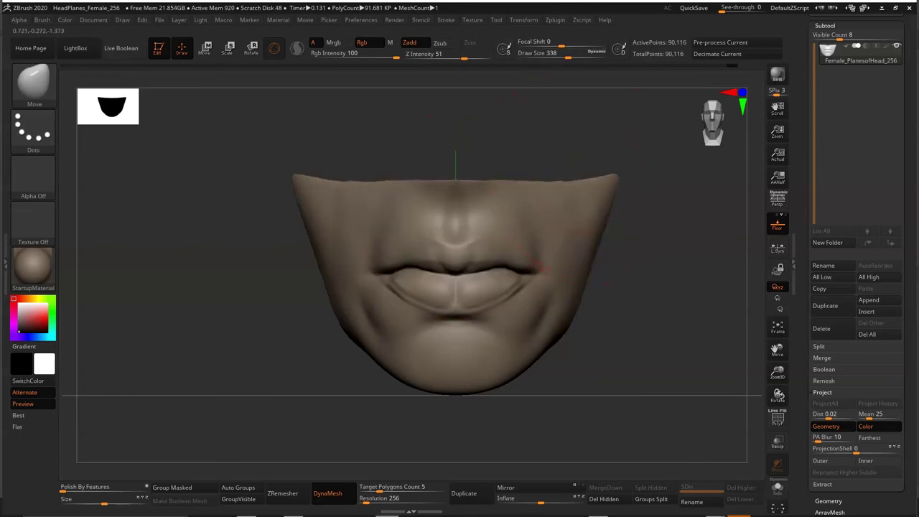
pyautogui.moveTo(486, 192); pyautogui.dragTo(487, 208)
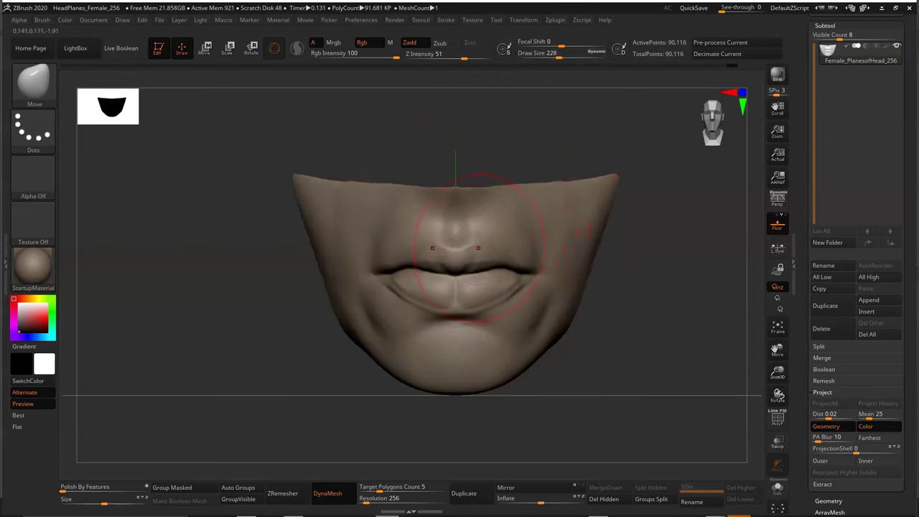
# Zoom in on the mouth, orbit to a three-quarter angle, and select MaskPen.
pyautogui.moveTo(490, 260)
pyautogui.keyDown('ctrl'); pyautogui.mouseDown(button='right')
pyautogui.moveTo(502, 237)
pyautogui.moveTo(447, 206)
pyautogui.mouseUp(button='right'); pyautogui.keyUp('ctrl')
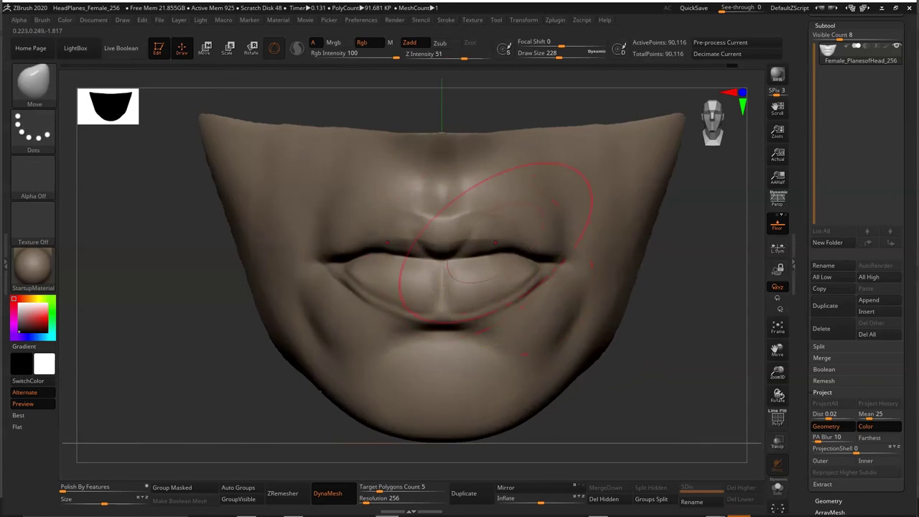
pyautogui.press('space')
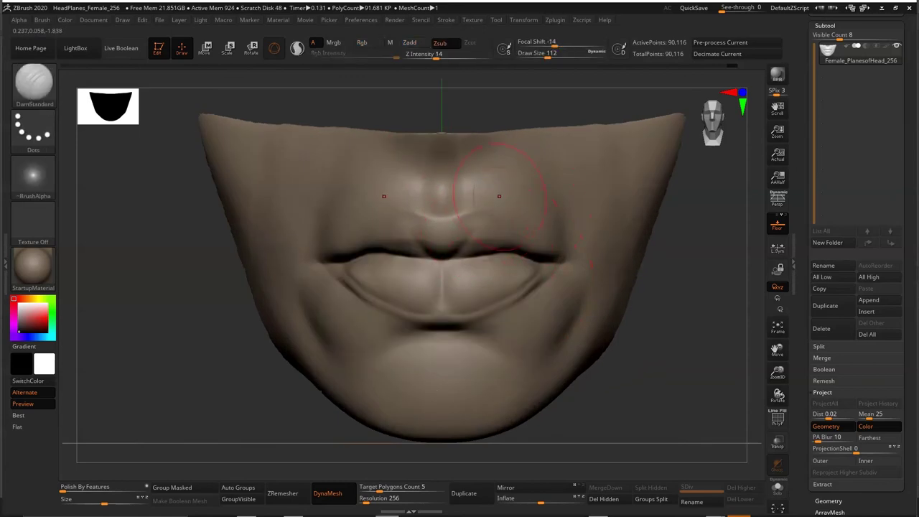
pyautogui.moveTo(487, 235)
pyautogui.mouseDown(button='right')
pyautogui.moveTo(482, 184)
pyautogui.moveTo(447, 228)
pyautogui.mouseUp(button='right')
pyautogui.press('space')
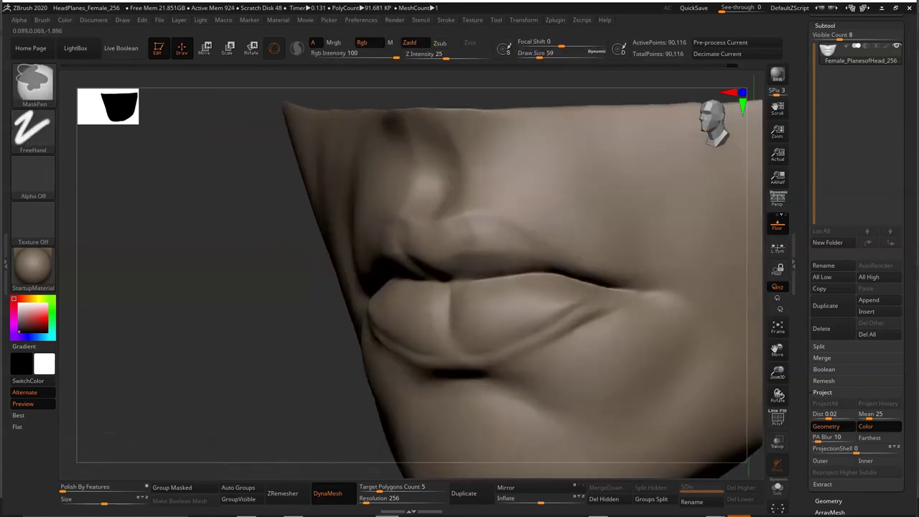
# Raise the upper lip ridge with the Standard brush, Rgb off and Zadd on.
pyautogui.press('space')
pyautogui.press('b')
pyautogui.press('s')
pyautogui.press('t')
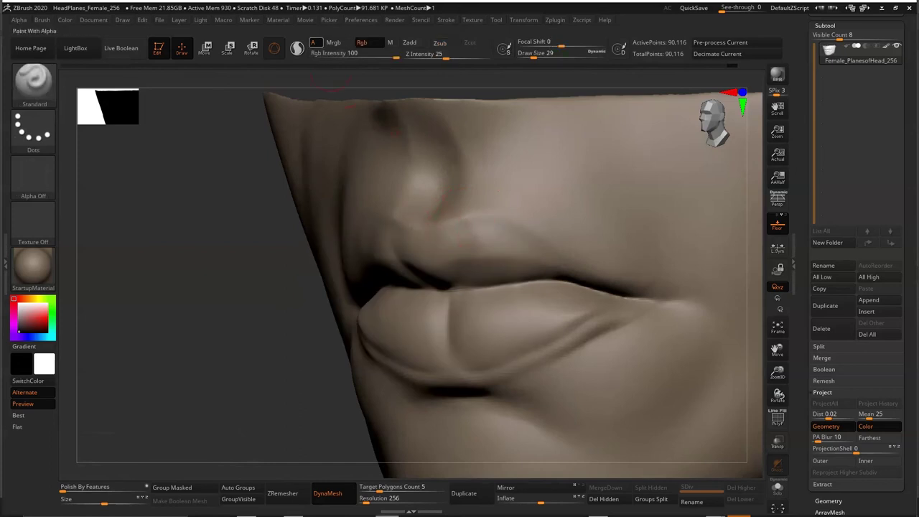
pyautogui.click(362, 42)
pyautogui.click(409, 42)
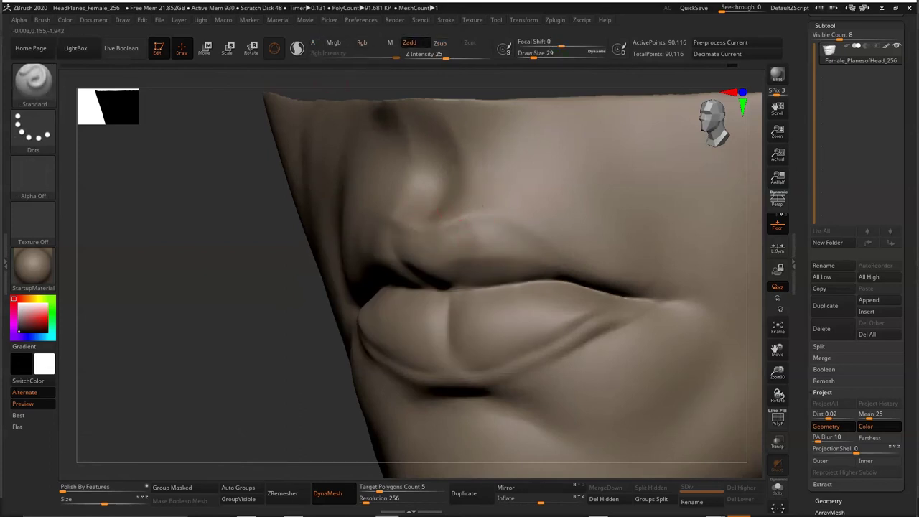
pyautogui.moveTo(438, 210); pyautogui.dragTo(460, 227)
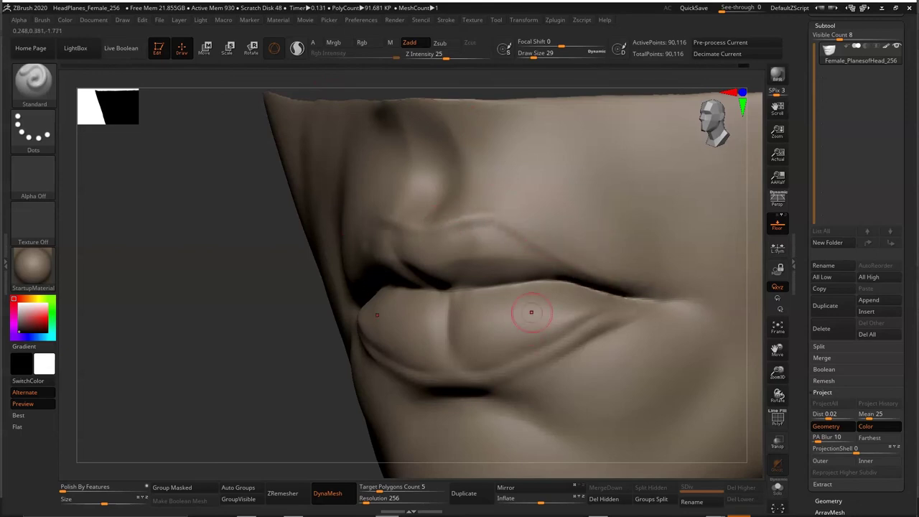
# Set Draw Size to 56, lower the strength, and view the lips from several angles.
pyautogui.moveTo(532, 312); pyautogui.dragTo(453, 304, button='right')
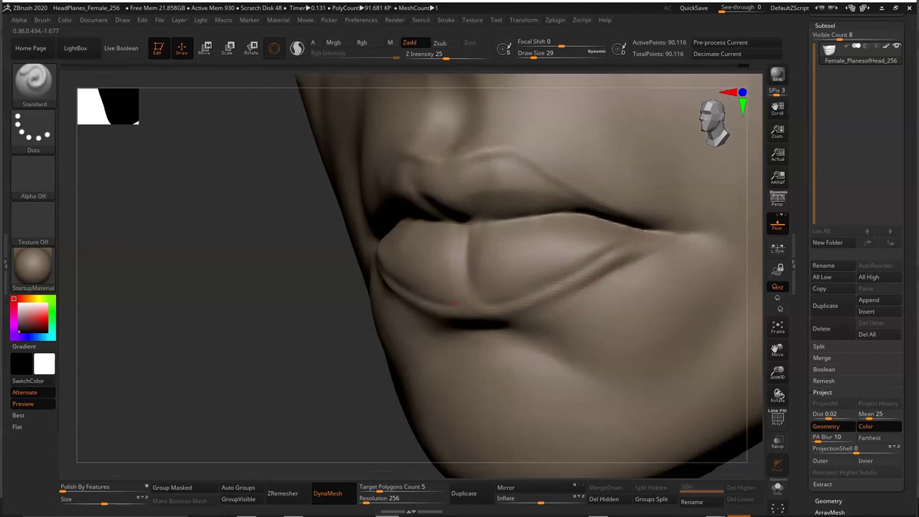
pyautogui.press('space')
pyautogui.moveTo(513, 282); pyautogui.dragTo(529, 258)
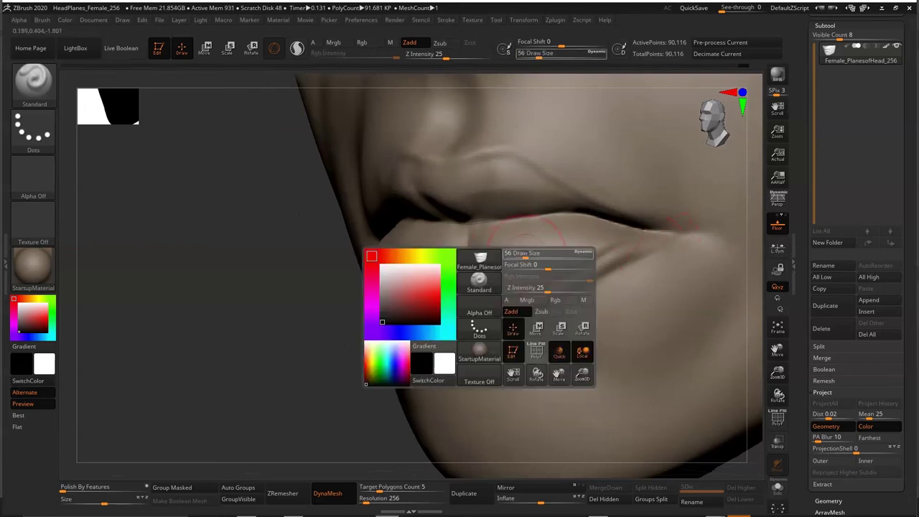
pyautogui.press('space')
pyautogui.moveTo(553, 288); pyautogui.dragTo(534, 290)
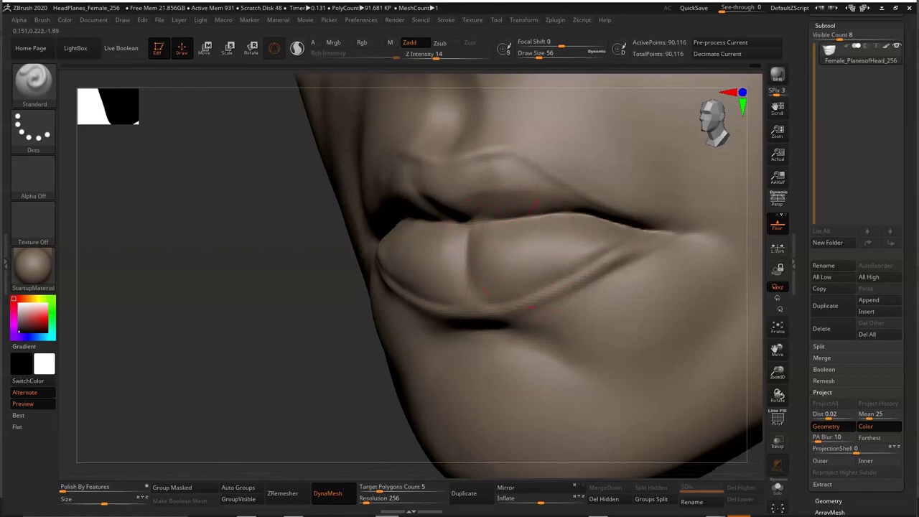
pyautogui.moveTo(517, 151); pyautogui.dragTo(483, 225, button='right')
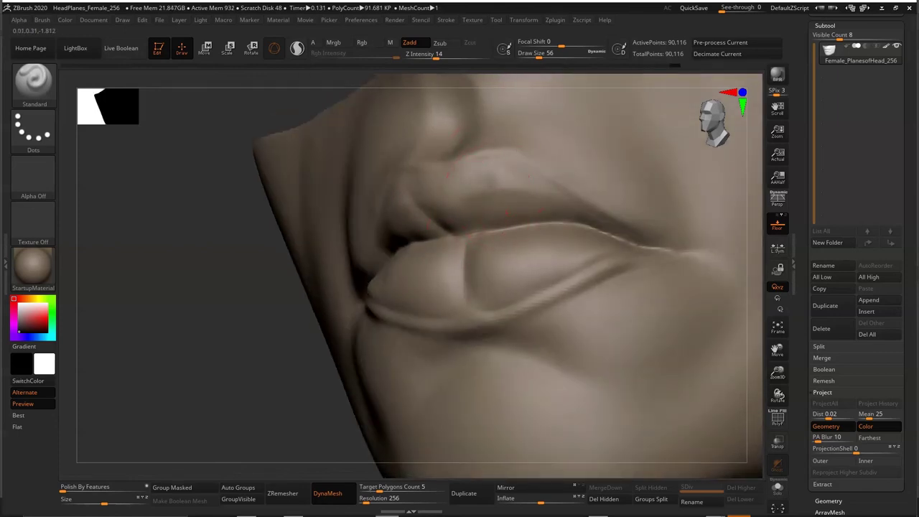
pyautogui.keyDown('shift'); pyautogui.moveTo(476, 183); pyautogui.dragTo(468, 222, button='right'); pyautogui.keyUp('shift')
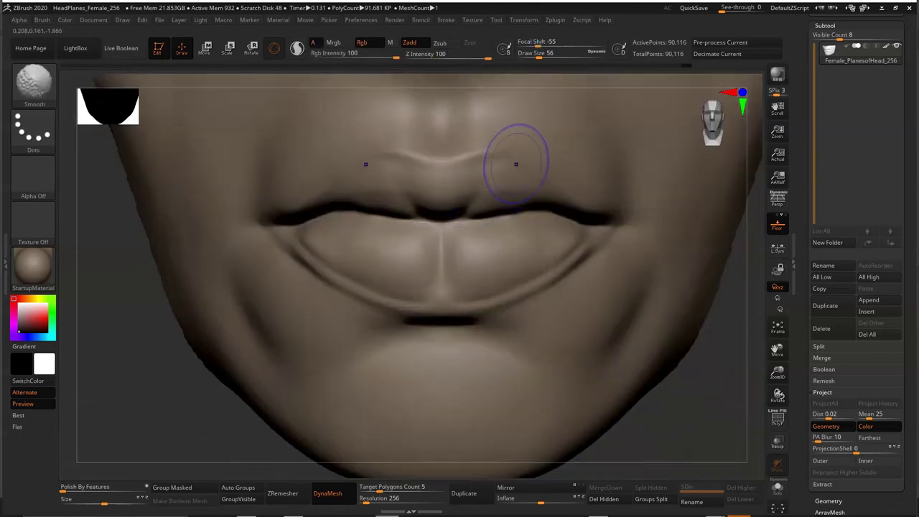
# Switch from DamStandard to the Move brush.
pyautogui.press('b')
pyautogui.press('d')
pyautogui.press('s')
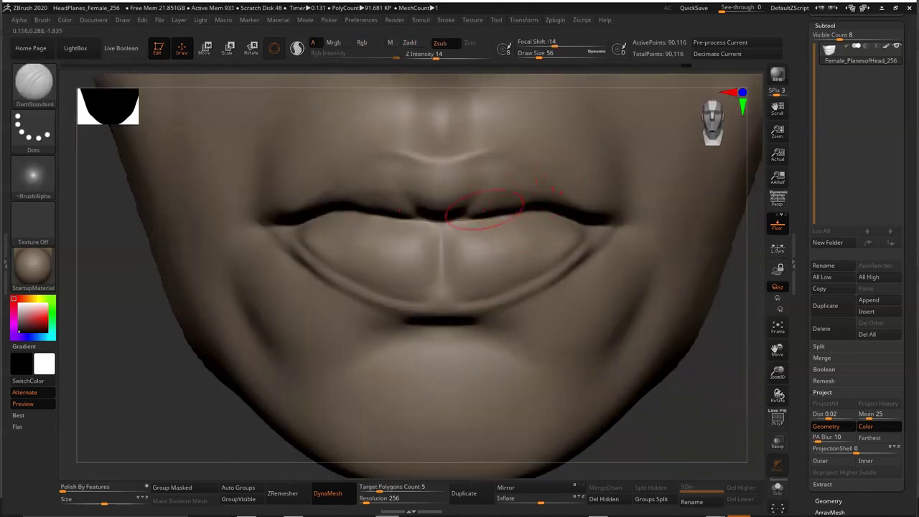
pyautogui.press('b')
pyautogui.press('m')
pyautogui.press('v')
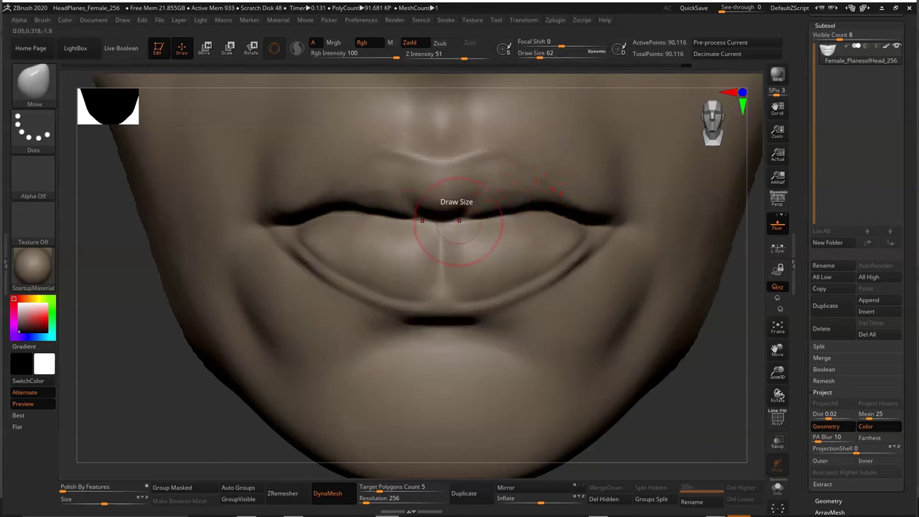
# Resize the Move brush and pull both mouth corners down symmetrically.
pyautogui.press(']')
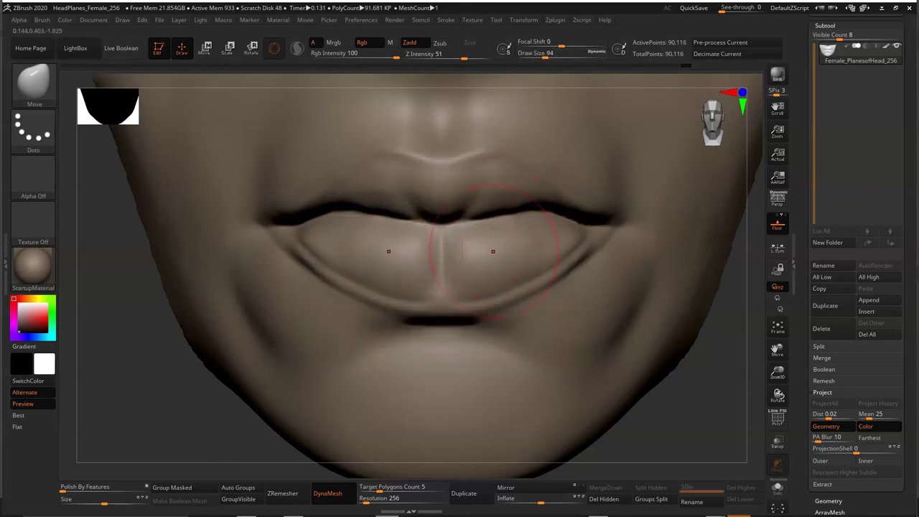
pyautogui.press(']')
pyautogui.press(']')
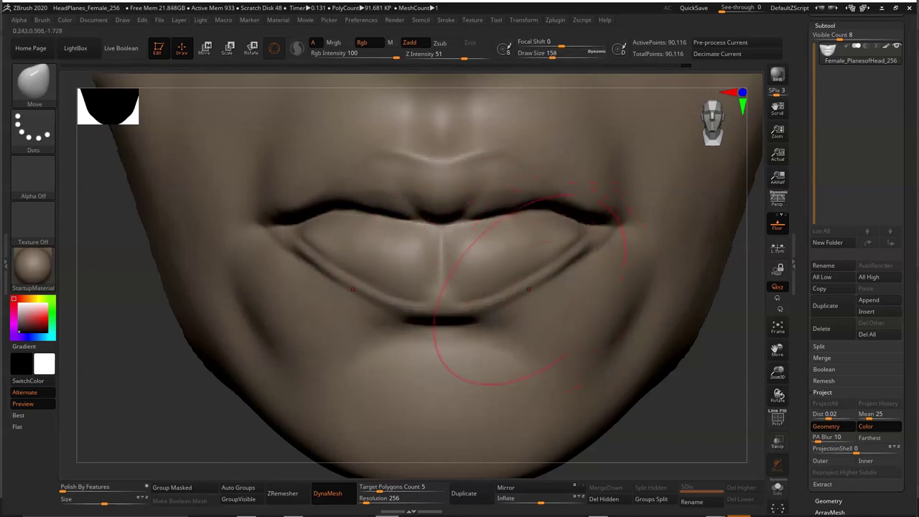
pyautogui.press('space')
pyautogui.press('[')
pyautogui.press('[')
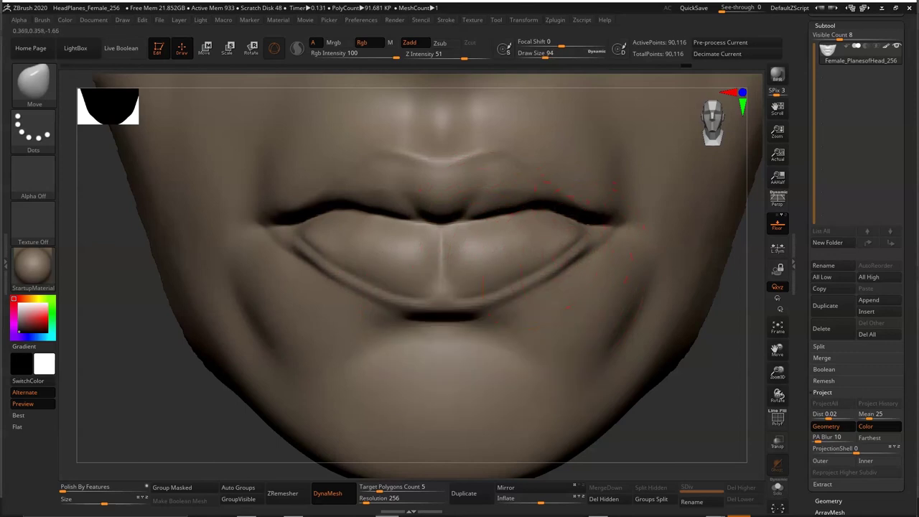
pyautogui.moveTo(618, 211); pyautogui.dragTo(616, 219)
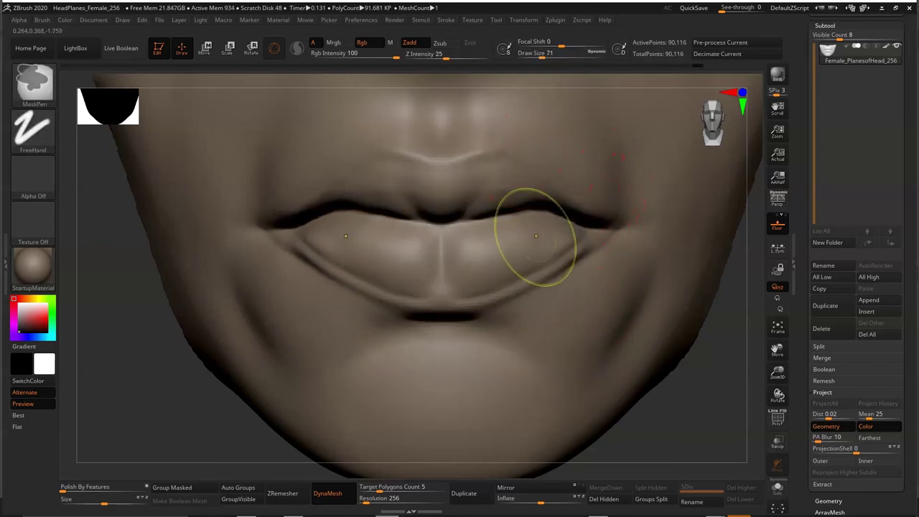
pyautogui.keyDown('ctrl'); pyautogui.scroll(-3, 523, 201); pyautogui.keyUp('ctrl')
pyautogui.moveTo(523, 201); pyautogui.dragTo(474, 208, button='right')
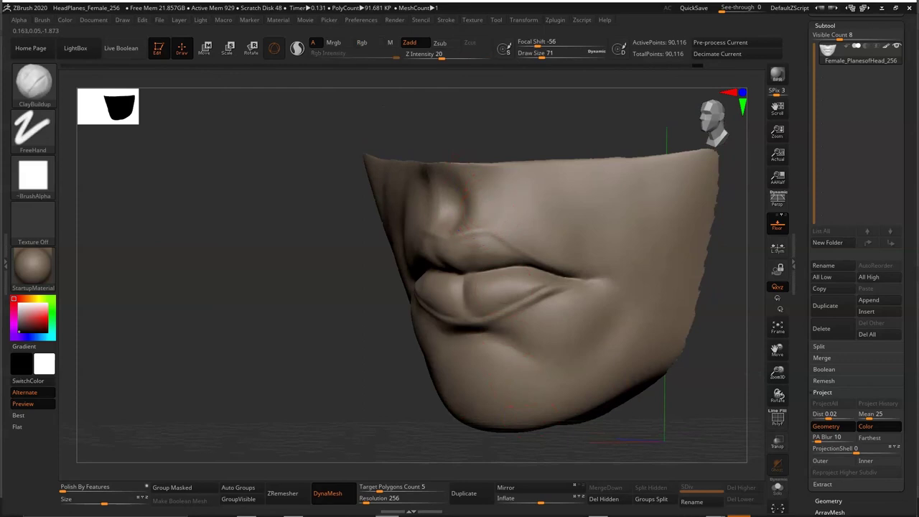
pyautogui.keyDown('shift'); pyautogui.moveTo(489, 206); pyautogui.dragTo(482, 193, button='right'); pyautogui.keyUp('shift')
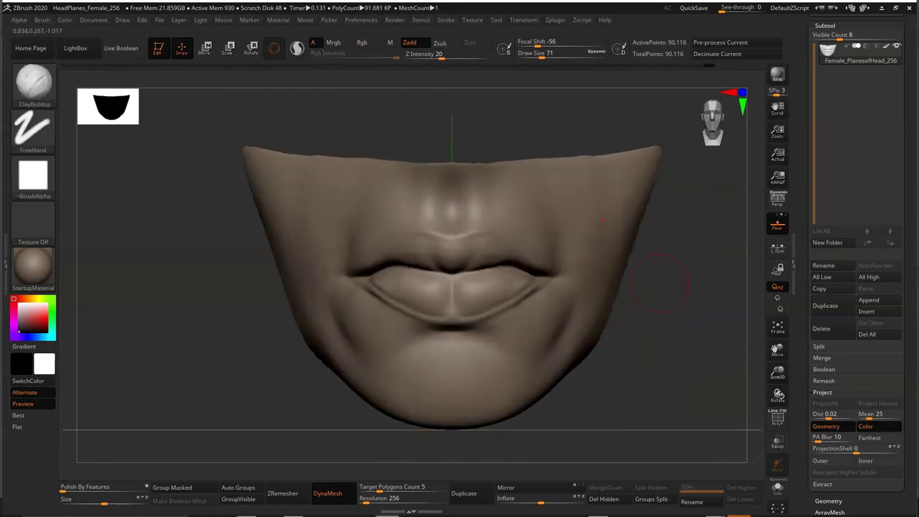
pyautogui.moveTo(474, 185); pyautogui.dragTo(602, 284, button='right')
pyautogui.keyDown('alt'); pyautogui.moveTo(422, 223); pyautogui.dragTo(503, 236, button='right'); pyautogui.keyUp('alt')
pyautogui.press('s')
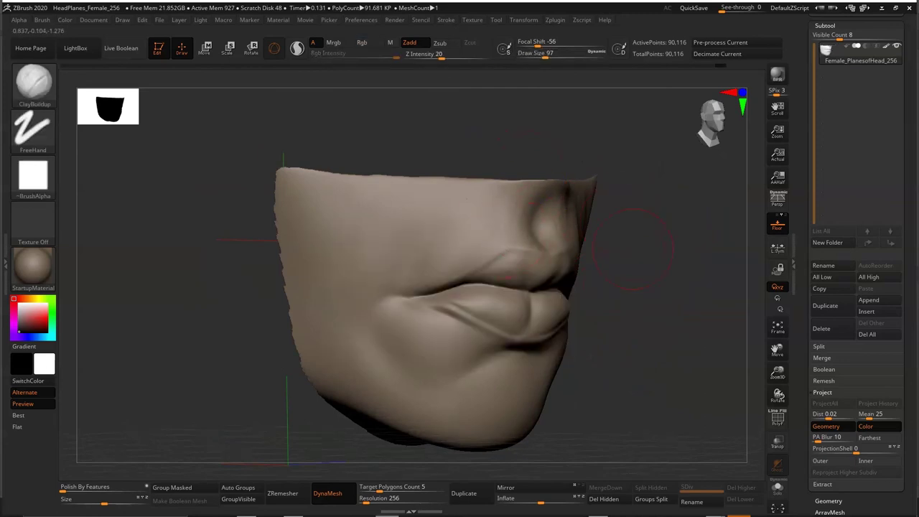
pyautogui.keyDown('shift'); pyautogui.moveTo(502, 205); pyautogui.dragTo(545, 215, button='right'); pyautogui.keyUp('shift')
pyautogui.moveTo(636, 237); pyautogui.dragTo(537, 242, button='right')
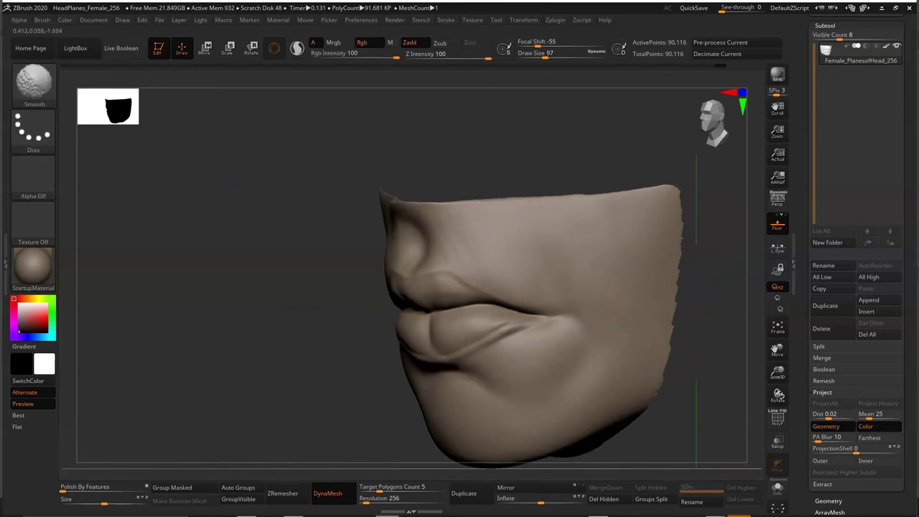
pyautogui.moveTo(574, 330)
pyautogui.mouseDown(button='right')
pyautogui.moveTo(503, 330)
pyautogui.moveTo(549, 303)
pyautogui.mouseUp(button='right')
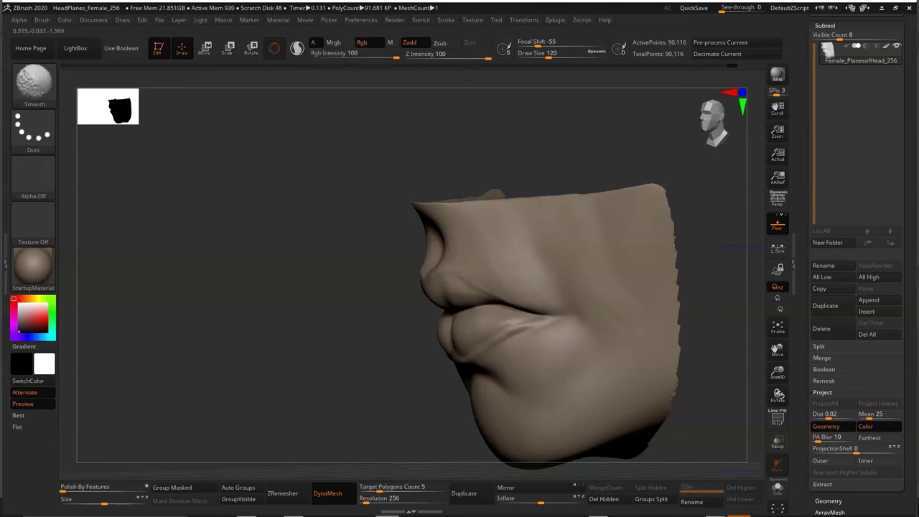
pyautogui.keyDown('shift'); pyautogui.moveTo(509, 232); pyautogui.dragTo(460, 237, button='right'); pyautogui.keyUp('shift')
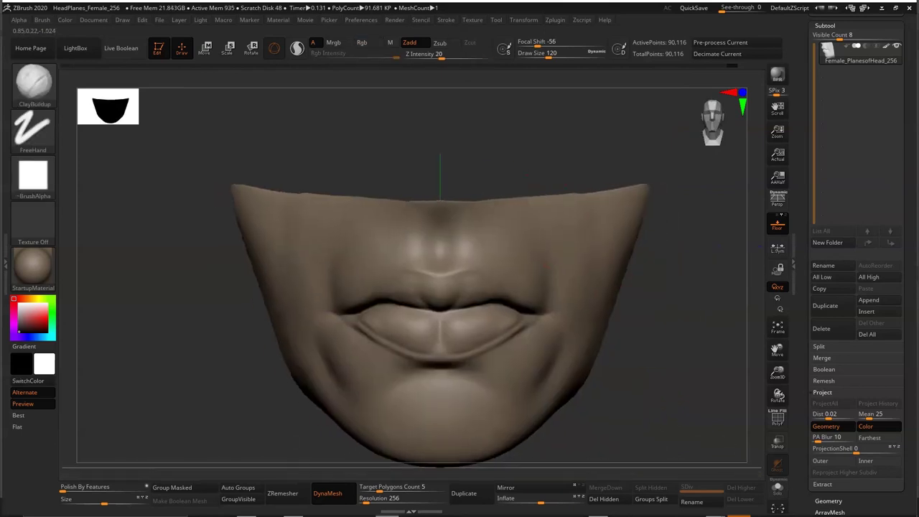
pyautogui.moveTo(606, 277); pyautogui.dragTo(451, 237, button='right')
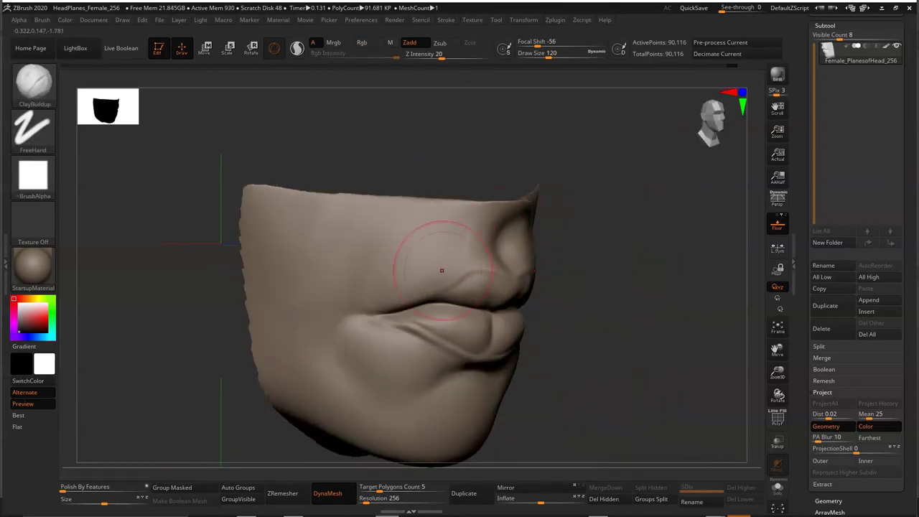
pyautogui.moveTo(427, 256); pyautogui.dragTo(622, 276, button='right')
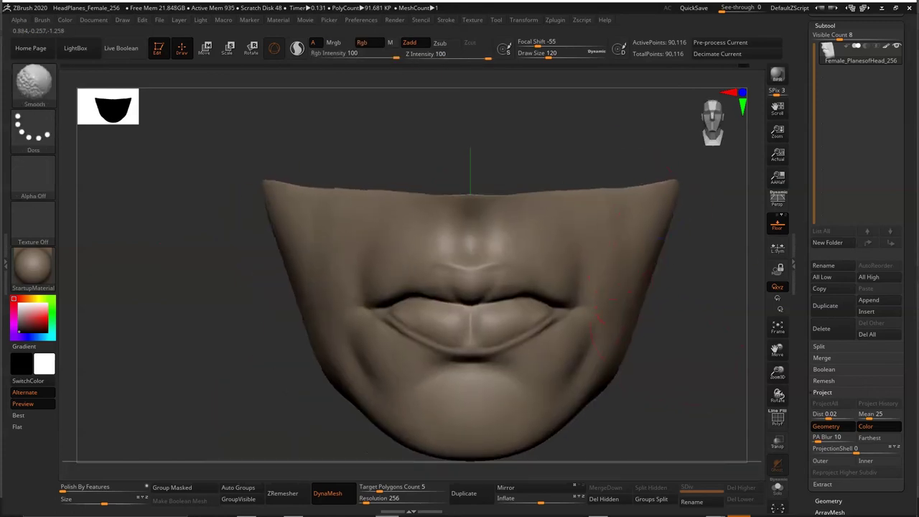
pyautogui.moveTo(704, 345)
pyautogui.keyDown('alt'); pyautogui.mouseDown(button='right')
pyautogui.moveTo(657, 330)
pyautogui.moveTo(618, 260)
pyautogui.mouseUp(button='right'); pyautogui.keyUp('alt')
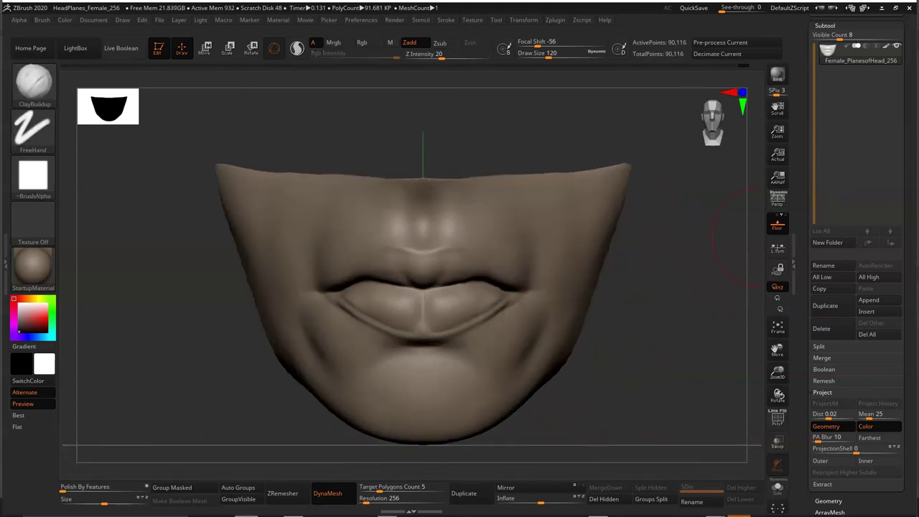
pyautogui.keyDown('alt'); pyautogui.moveTo(512, 222); pyautogui.dragTo(534, 200, button='right'); pyautogui.keyUp('alt')
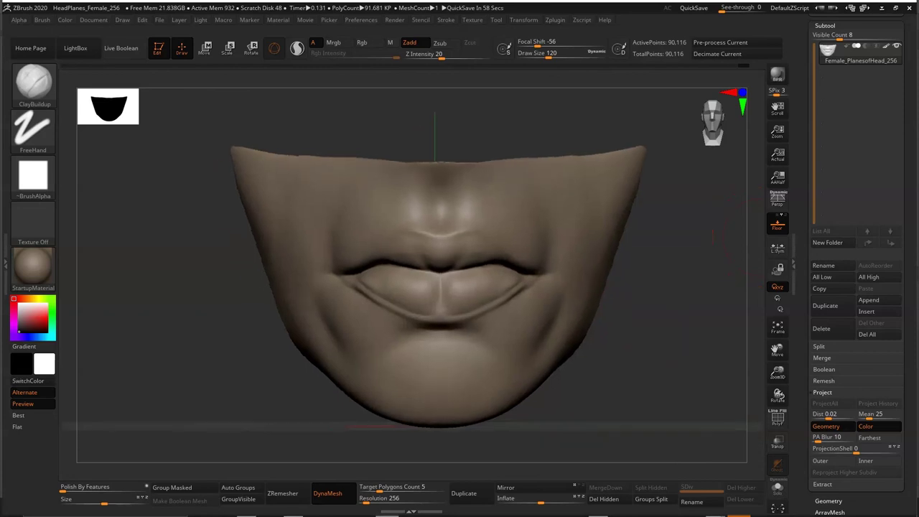
# Switch to DamStandard and smooth around the philtrum from a three-quarter view.
pyautogui.press('b')
pyautogui.press('d')
pyautogui.press('s')
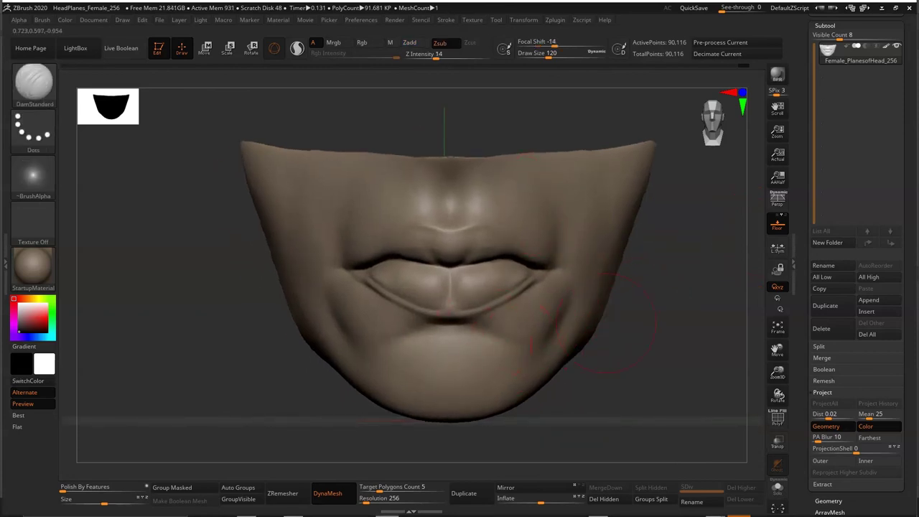
pyautogui.moveTo(605, 321); pyautogui.dragTo(585, 363, button='right')
pyautogui.press('shift')
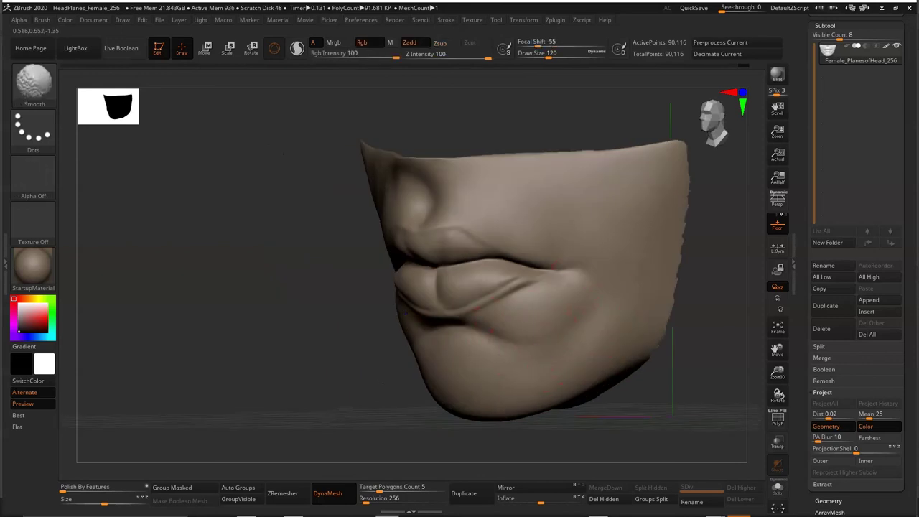
pyautogui.moveTo(585, 363)
pyautogui.keyDown('shift'); pyautogui.mouseDown(button='right')
pyautogui.moveTo(594, 308)
pyautogui.moveTo(619, 382)
pyautogui.mouseUp(button='right'); pyautogui.keyUp('shift')
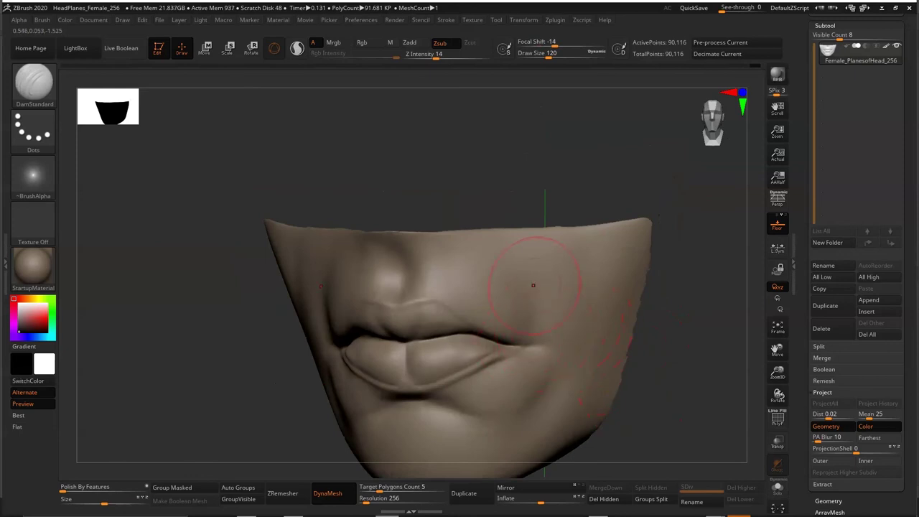
# Select ClayBuildup, smooth, and resize the brush from 51 to 101.
pyautogui.press('b')
pyautogui.press('c')
pyautogui.press('b')
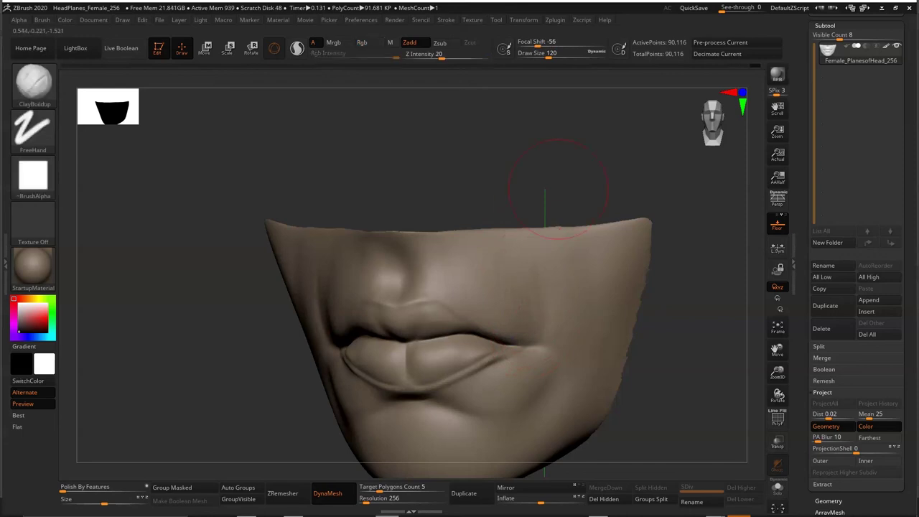
pyautogui.keyDown('shift'); pyautogui.moveTo(523, 294); pyautogui.dragTo(578, 270, button='right'); pyautogui.keyUp('shift')
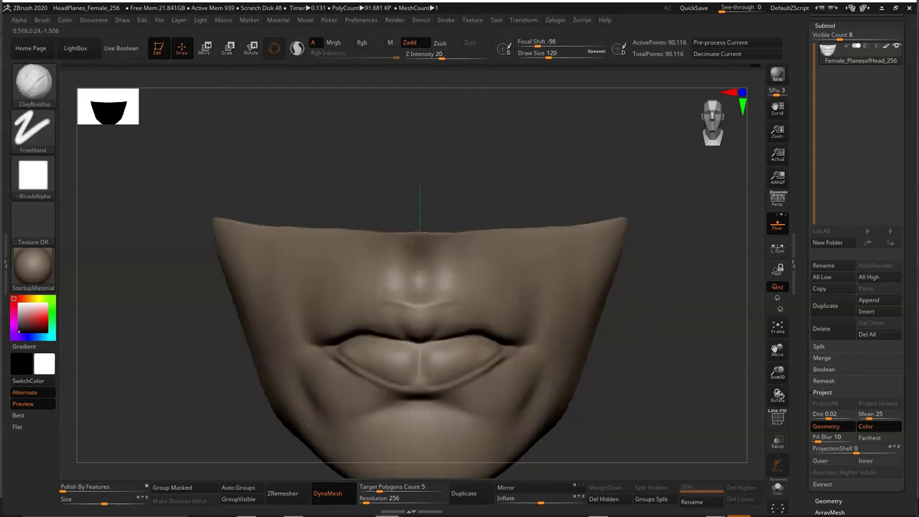
pyautogui.press('shift')
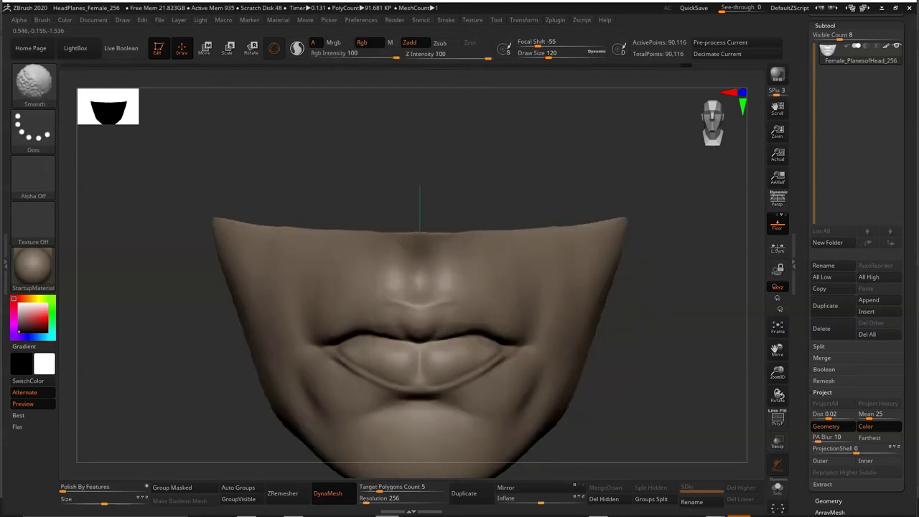
pyautogui.rightClick(420, 285)
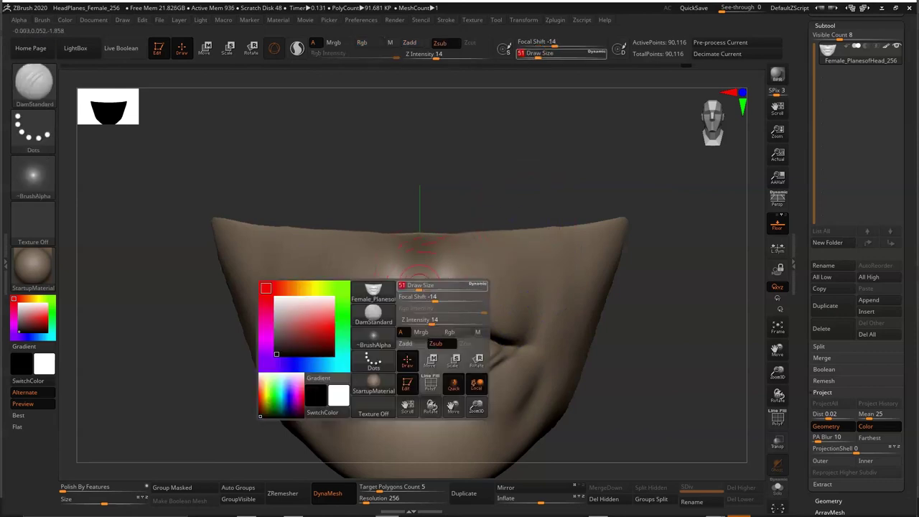
pyautogui.moveTo(431, 302)
pyautogui.mouseDown()
pyautogui.moveTo(409, 302)
pyautogui.moveTo(467, 302)
pyautogui.mouseUp()
pyautogui.rightClick(438, 295)
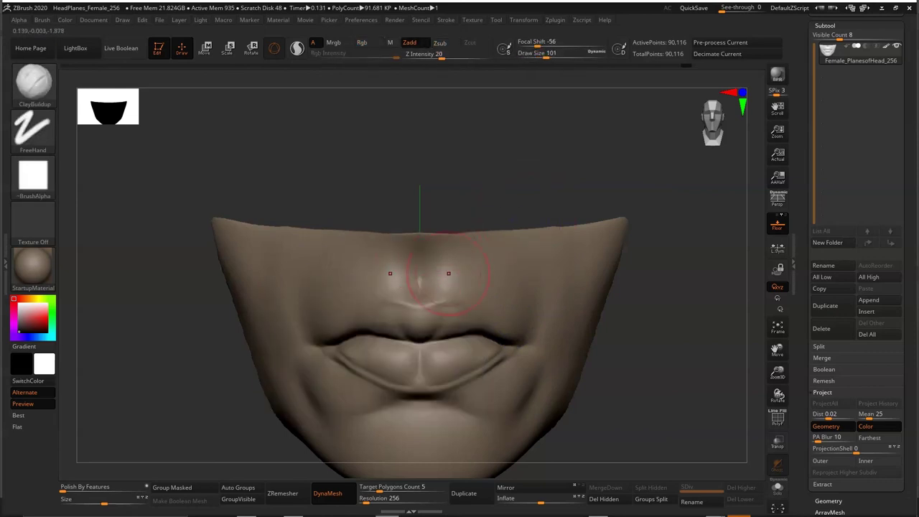
# Set DamStandard to size 136, orbit to a three-quarter view, then return to ClayBuildup.
pyautogui.press('b')
pyautogui.press('d')
pyautogui.press('s')
pyautogui.rightClick(392, 281)
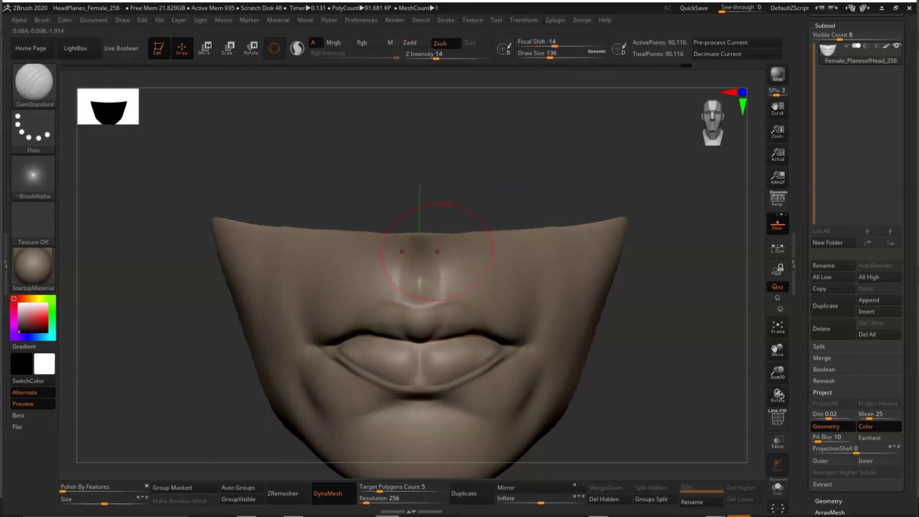
pyautogui.moveTo(637, 284)
pyautogui.mouseDown()
pyautogui.moveTo(631, 294)
pyautogui.moveTo(661, 310)
pyautogui.moveTo(686, 298)
pyautogui.moveTo(614, 270)
pyautogui.mouseUp()
pyautogui.press('b')
pyautogui.press('c')
pyautogui.press('b')
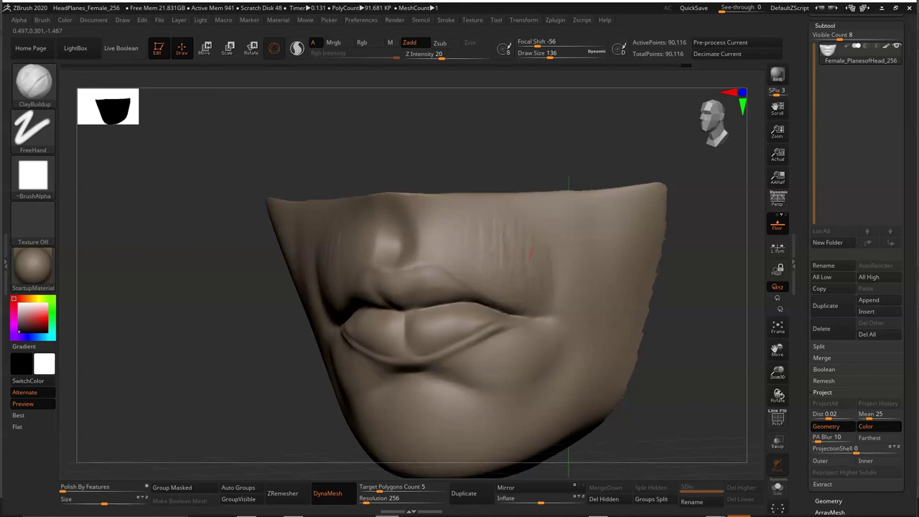
# Smooth the upper lip, select Move at Z Intensity 51, and check side and front views.
pyautogui.keyDown('shift'); pyautogui.moveTo(529, 253); pyautogui.dragTo(496, 211); pyautogui.keyUp('shift')
pyautogui.press('b')
pyautogui.press('m')
pyautogui.press('v')
pyautogui.press('space')
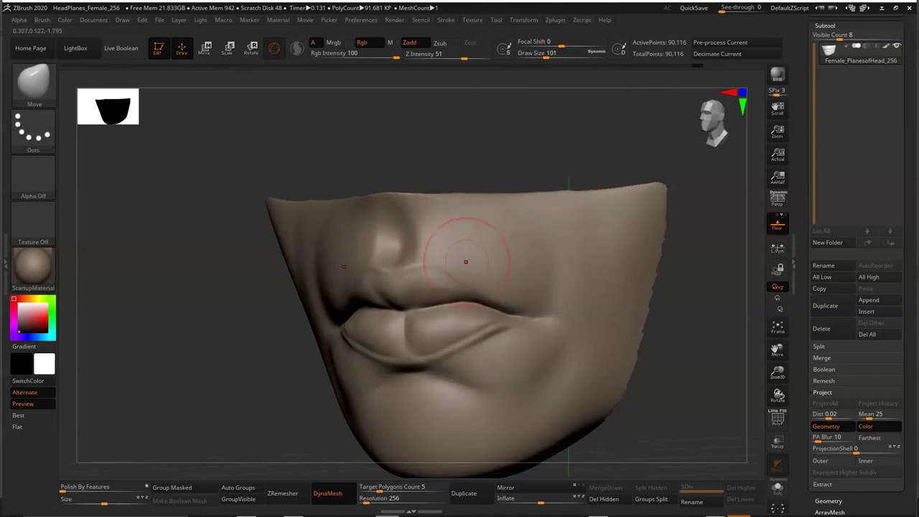
pyautogui.keyDown('shift'); pyautogui.moveTo(445, 312); pyautogui.dragTo(443, 284); pyautogui.keyUp('shift')
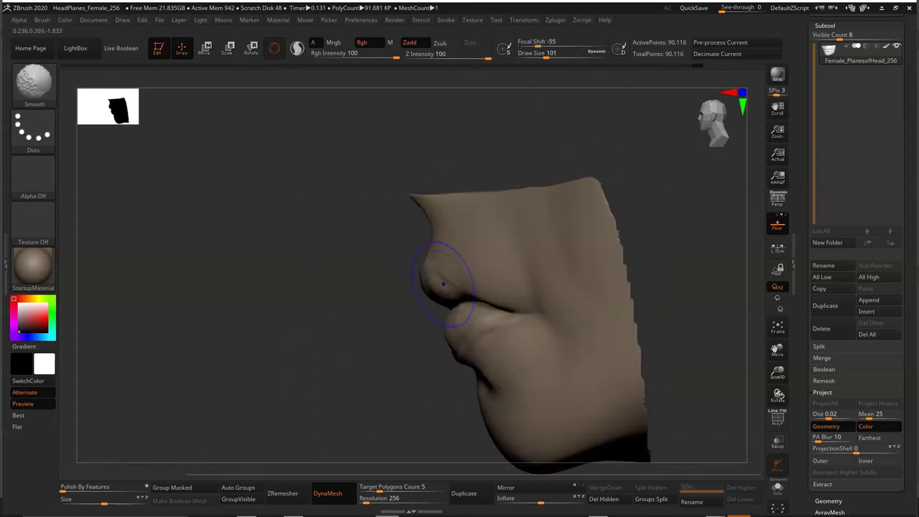
pyautogui.moveTo(649, 161)
pyautogui.mouseDown()
pyautogui.moveTo(577, 172)
pyautogui.moveTo(611, 271)
pyautogui.mouseUp()
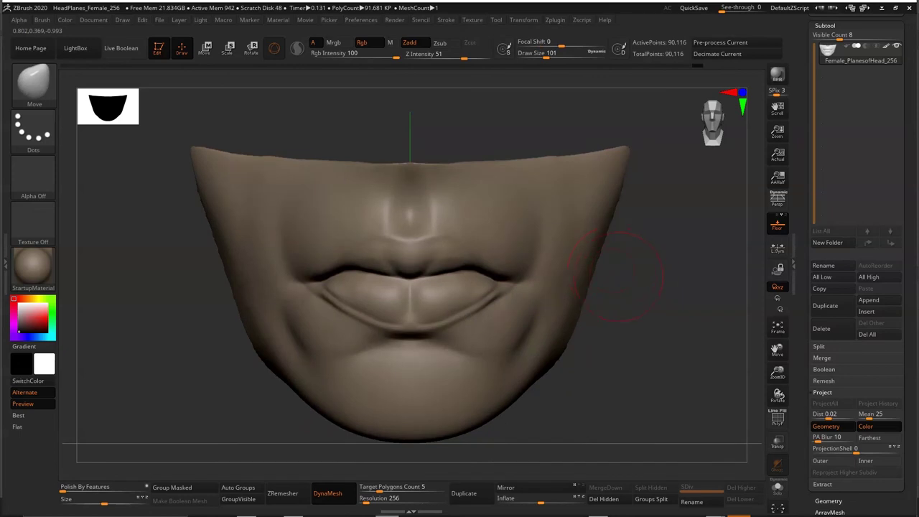
pyautogui.moveTo(598, 266); pyautogui.dragTo(605, 252)
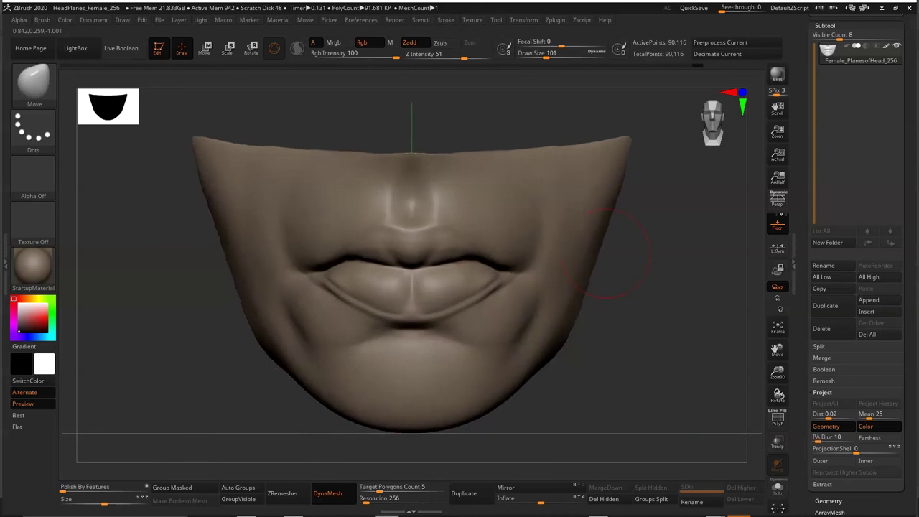